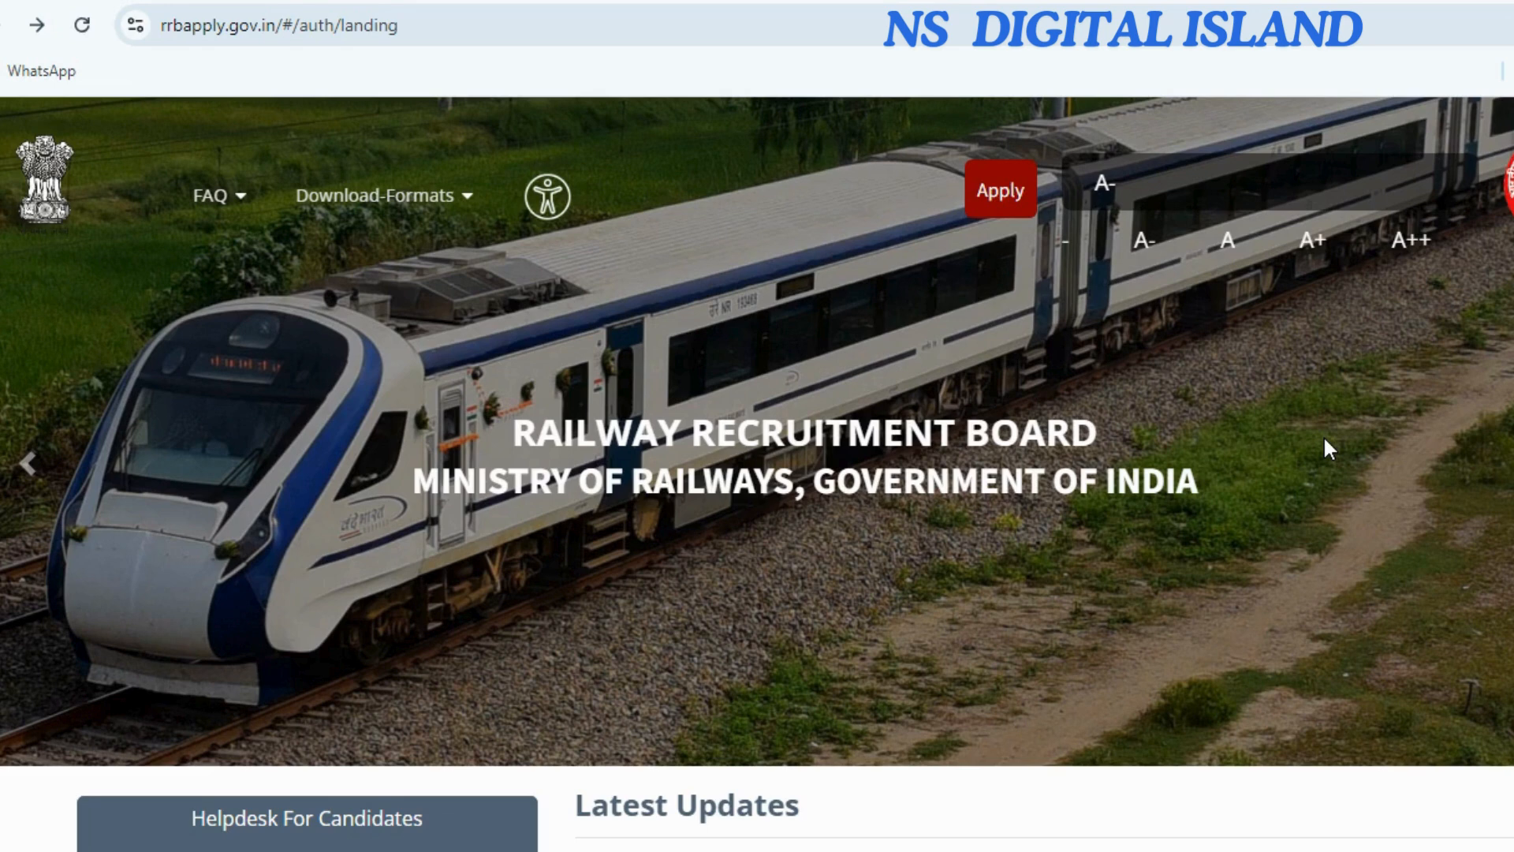
# Choose Apply → Create An Account and dismiss the note about existing accounts.
pyautogui.click(1000, 191)
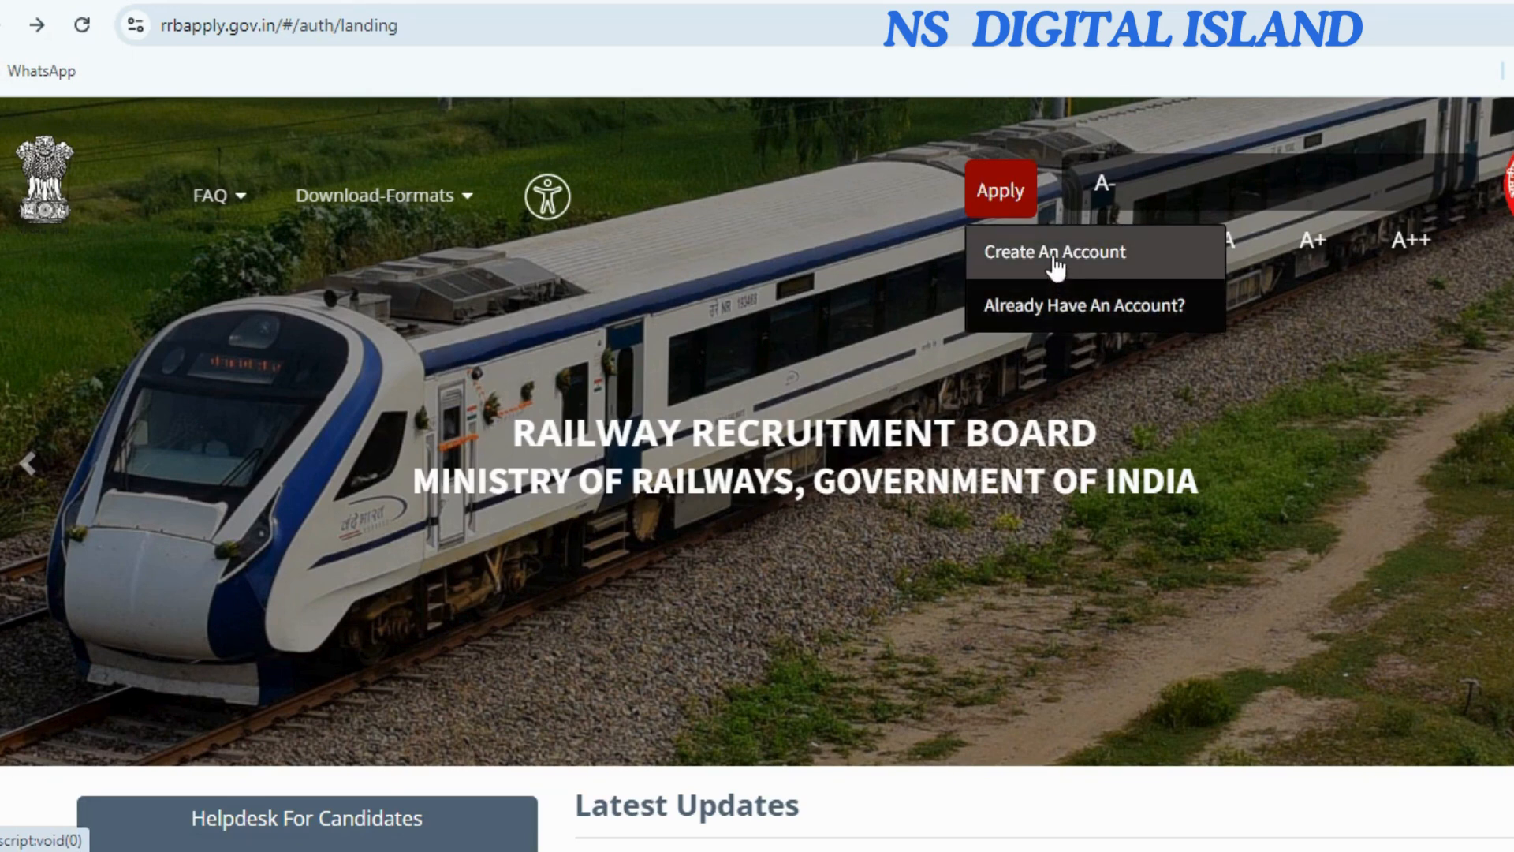
pyautogui.click(1165, 265)
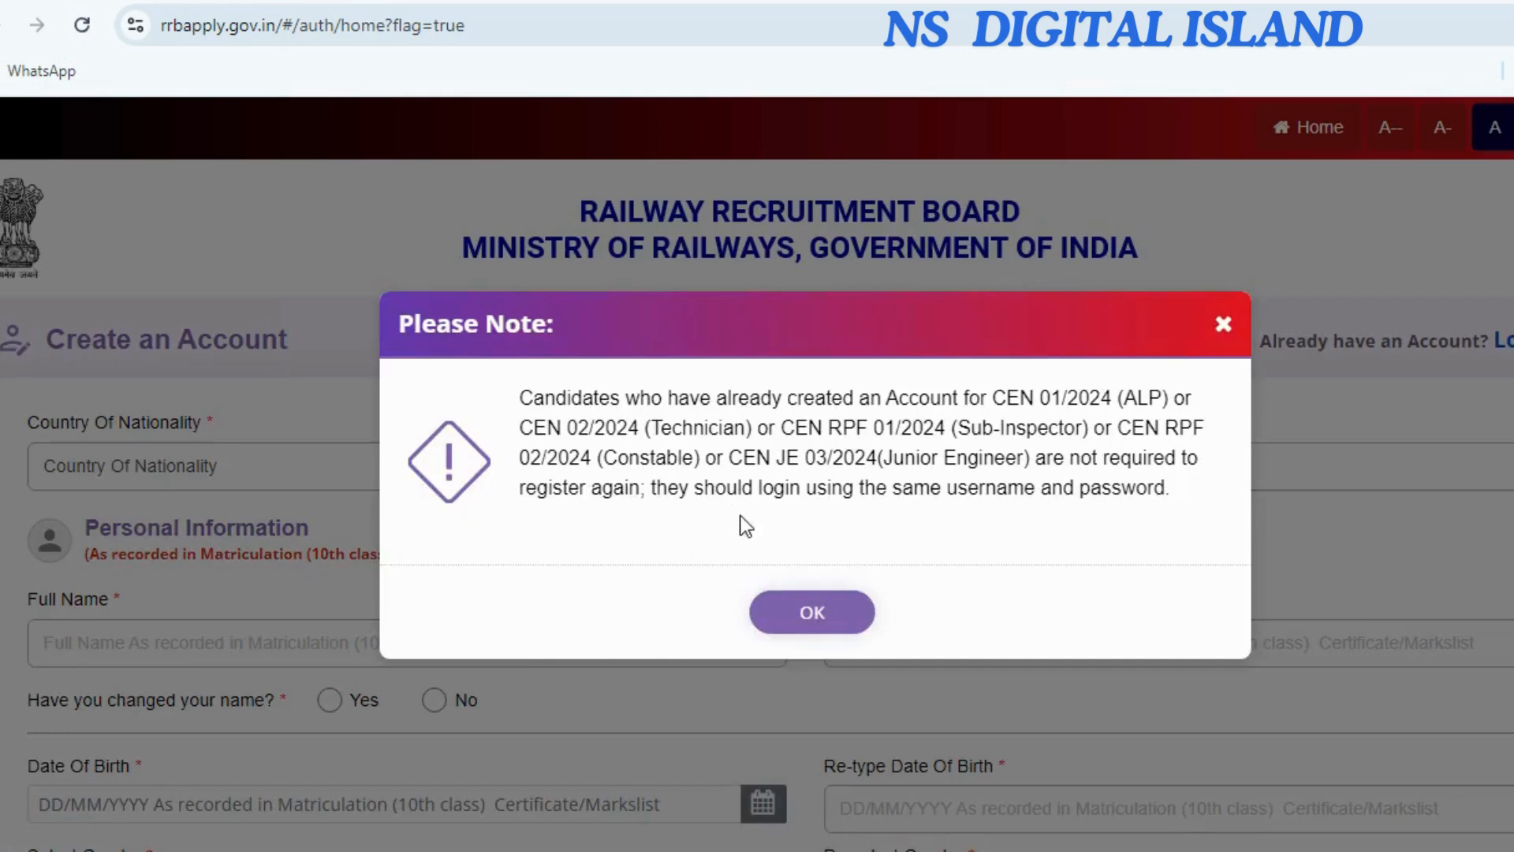
pyautogui.click(813, 623)
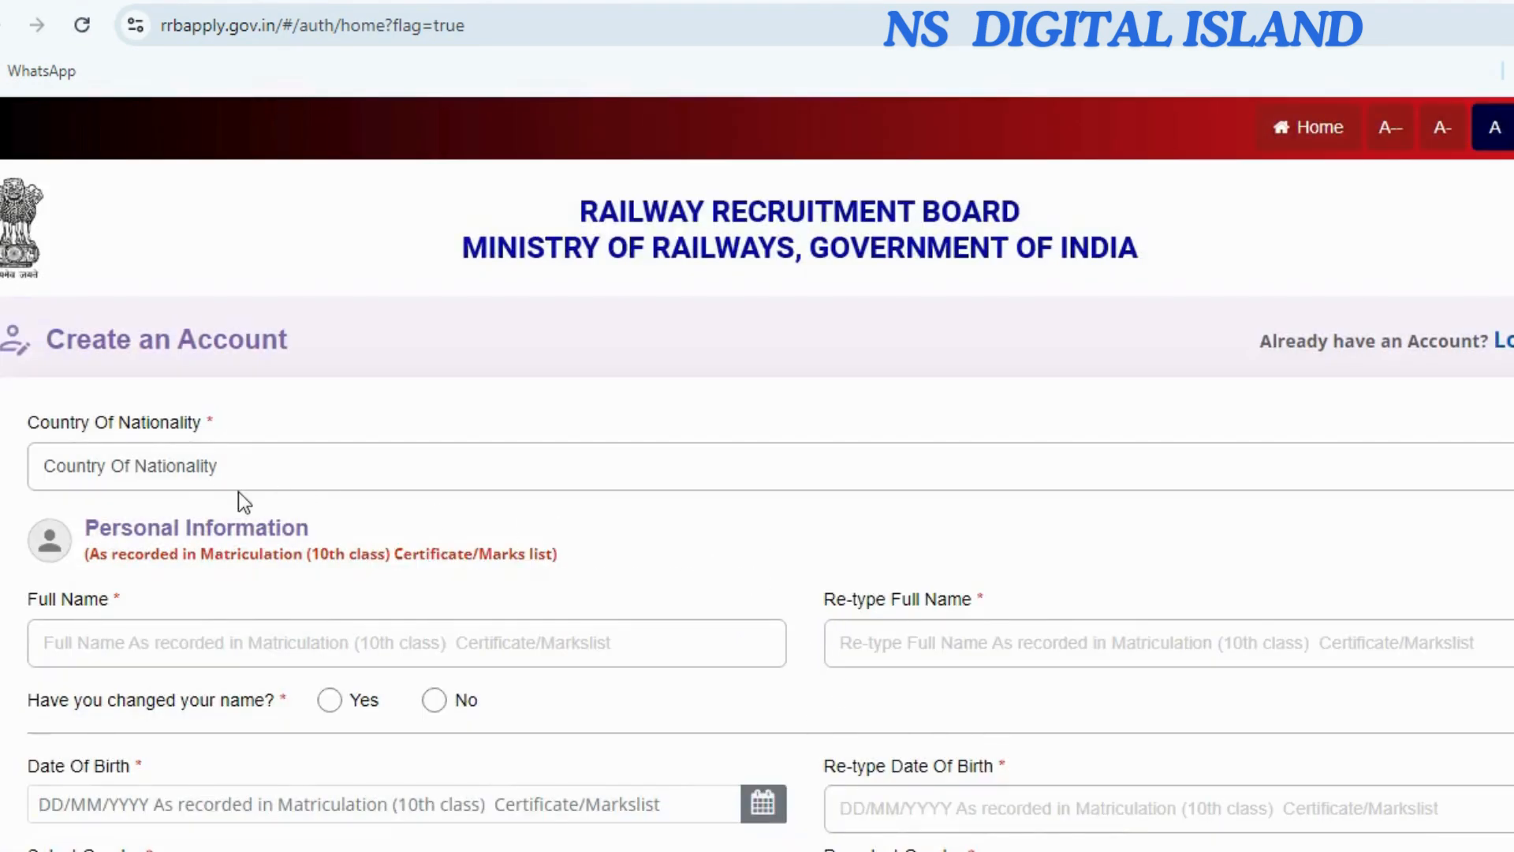
# Select India as nationality and enter the candidate's full name in both name fields.
pyautogui.click(205, 467)
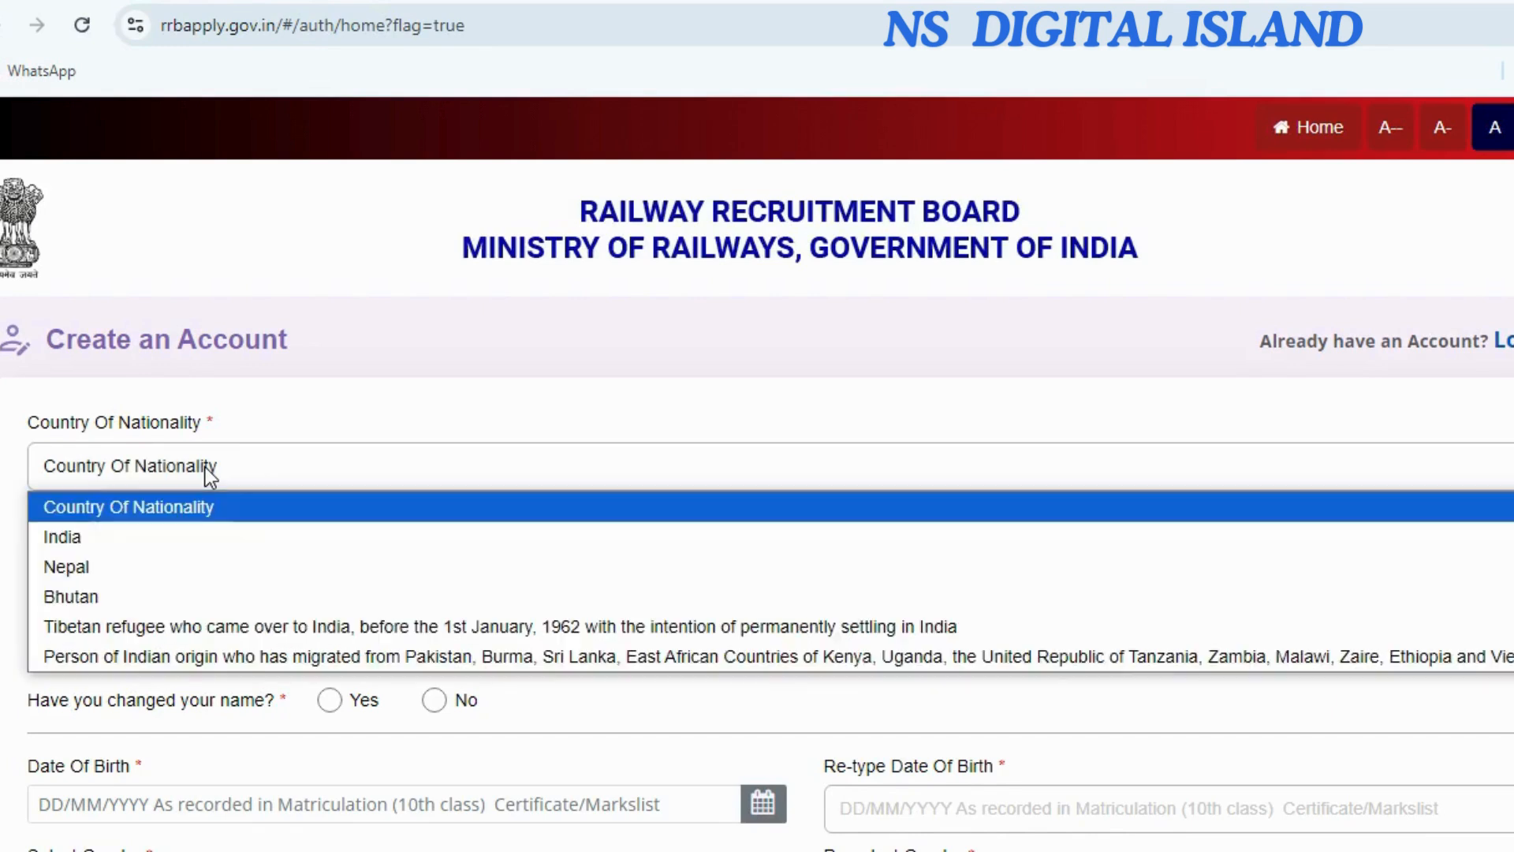
pyautogui.click(210, 538)
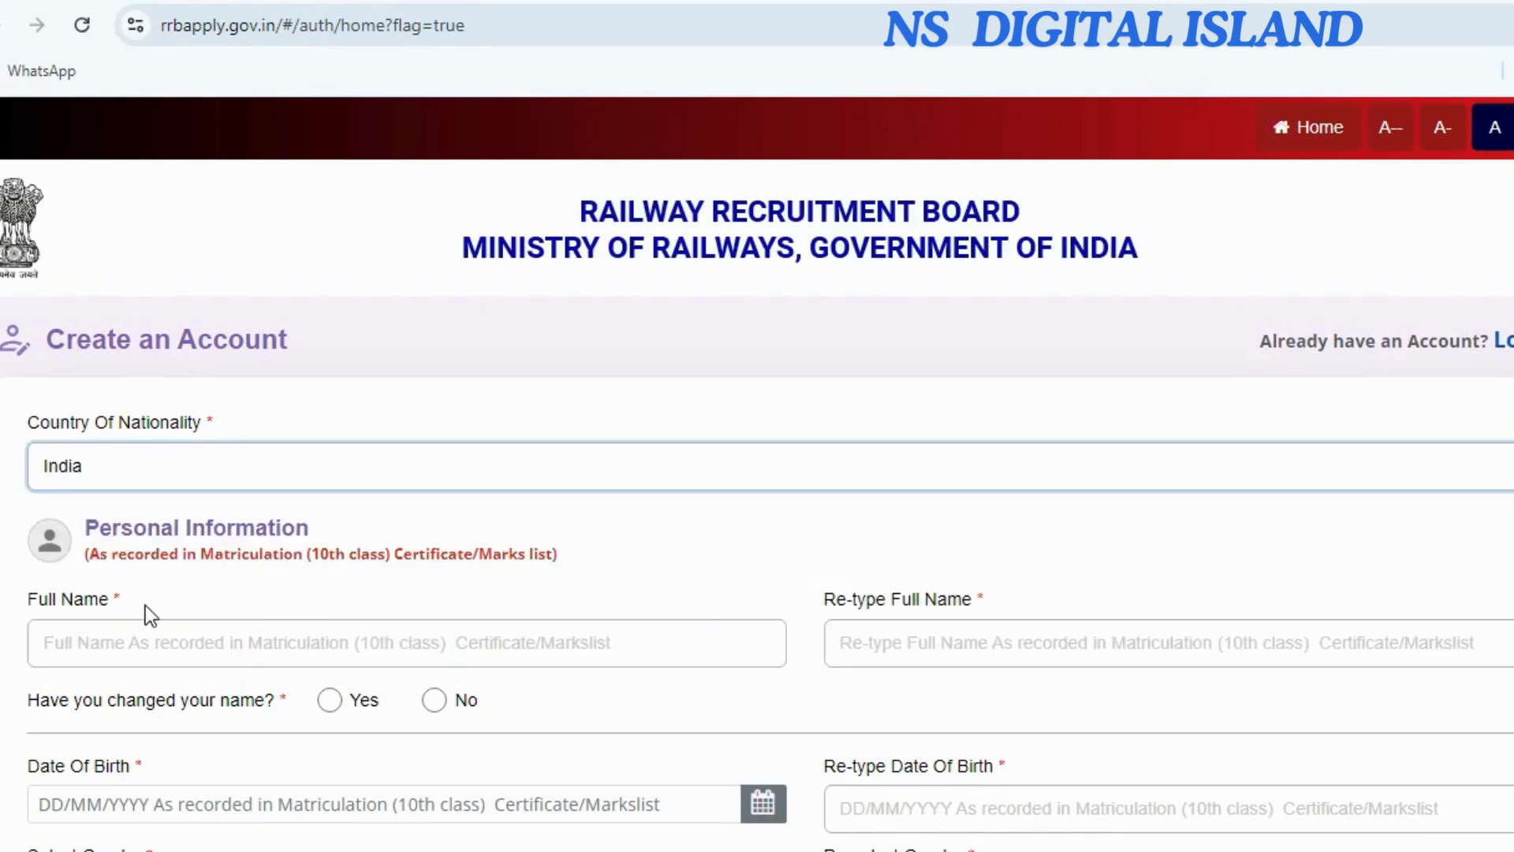
pyautogui.click(127, 651)
pyautogui.write('Xxxxxxx')
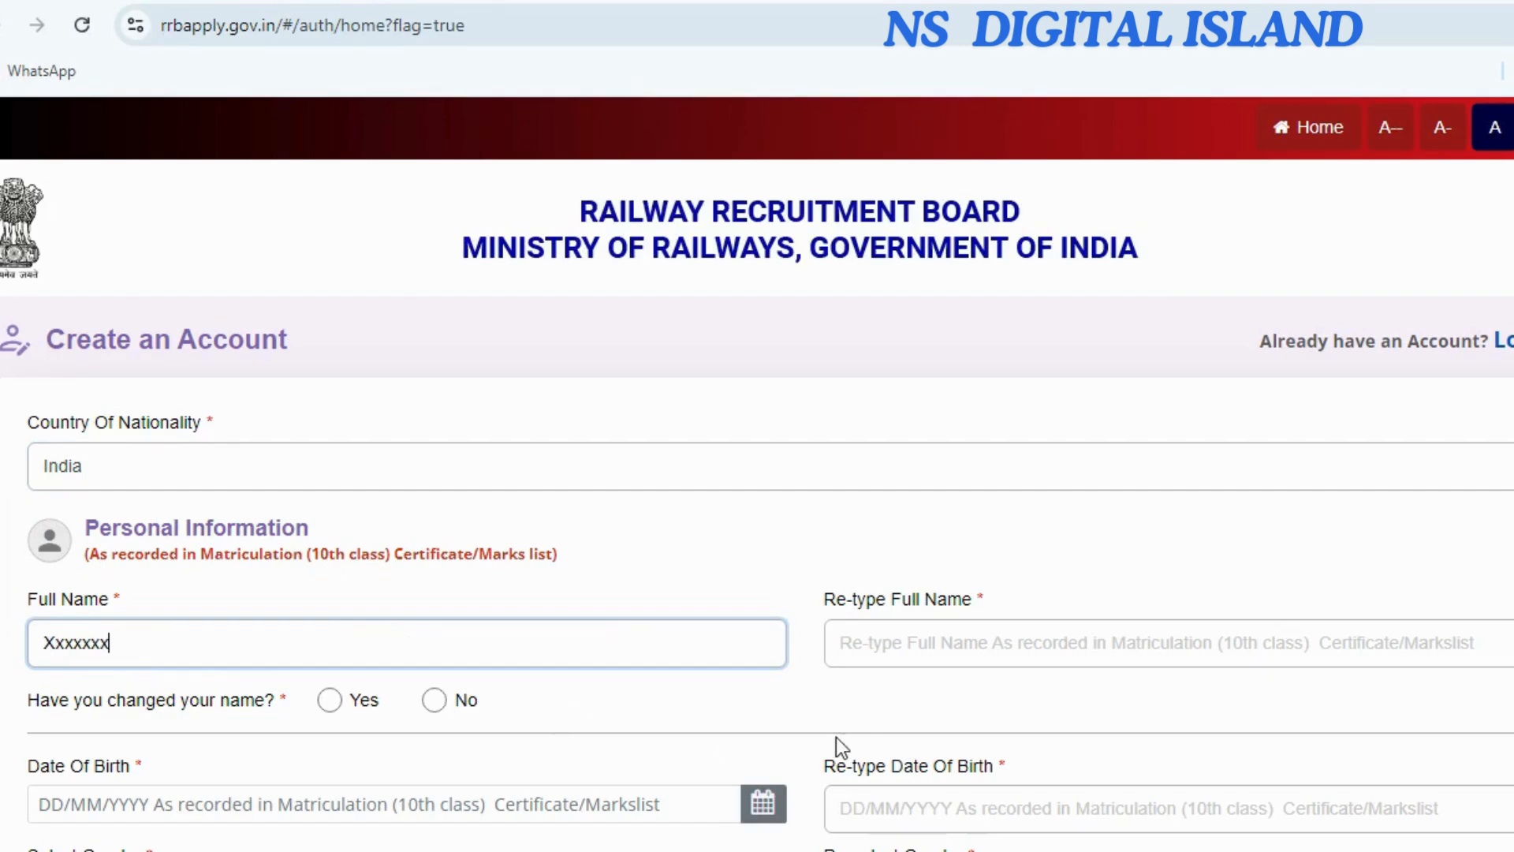
pyautogui.click(865, 645)
pyautogui.write('Xxxxxxxx')
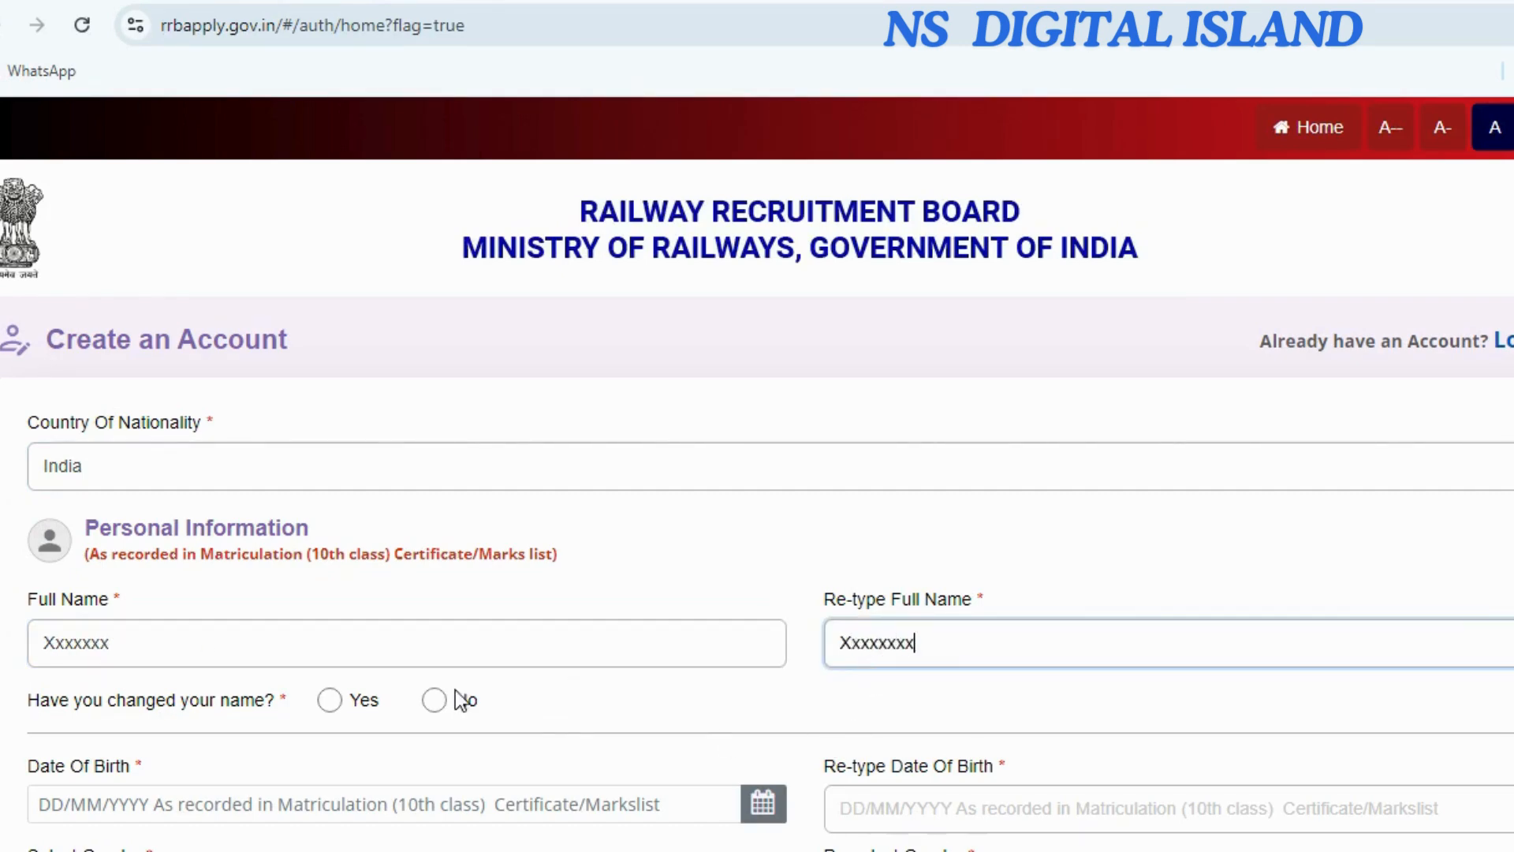
pyautogui.scroll(-2, 248, 647)
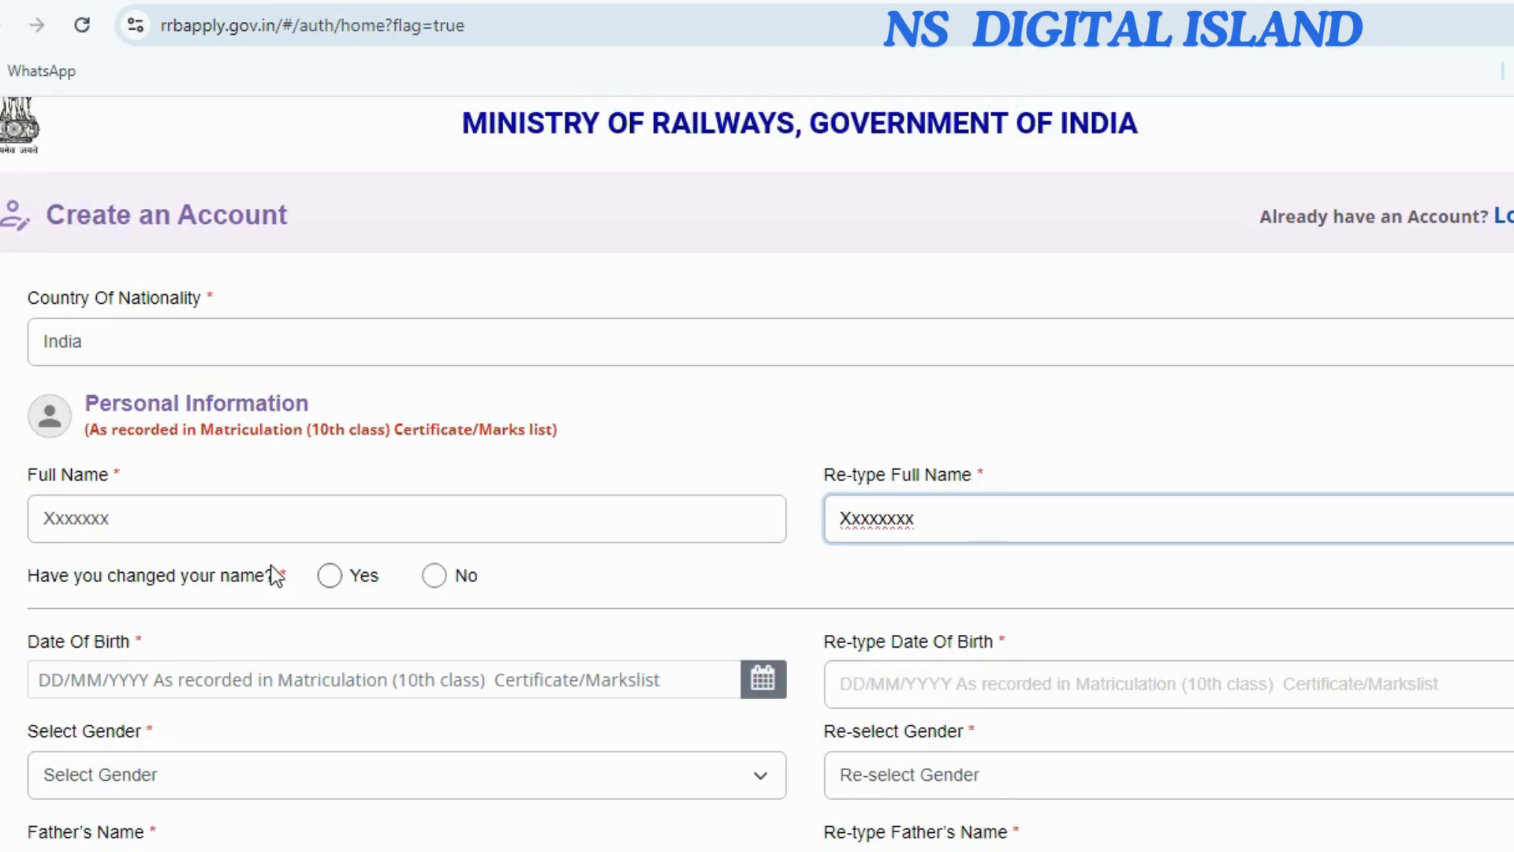
pyautogui.click(435, 576)
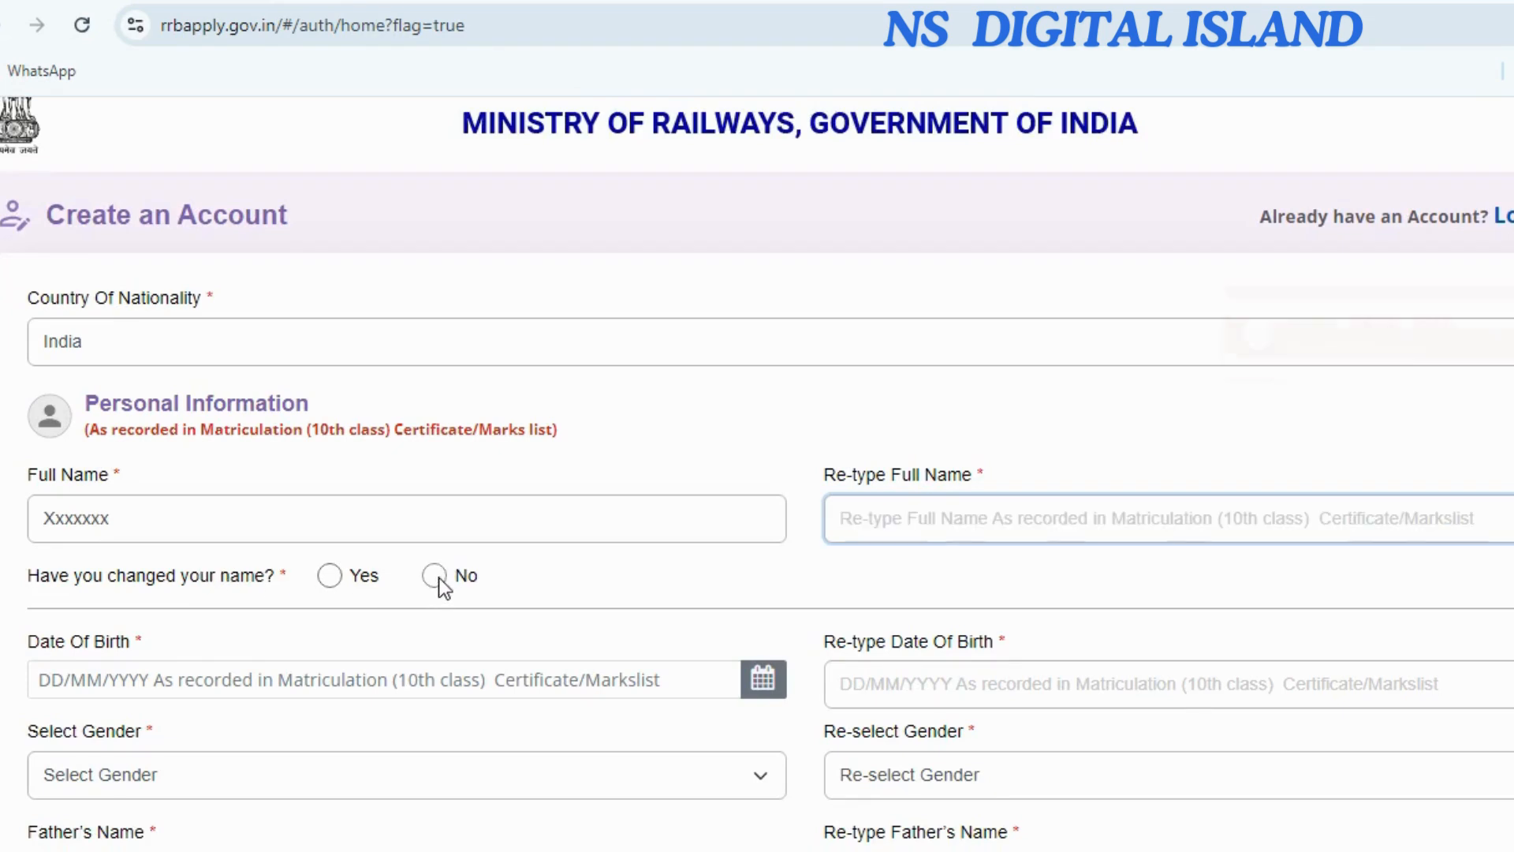
pyautogui.click(763, 679)
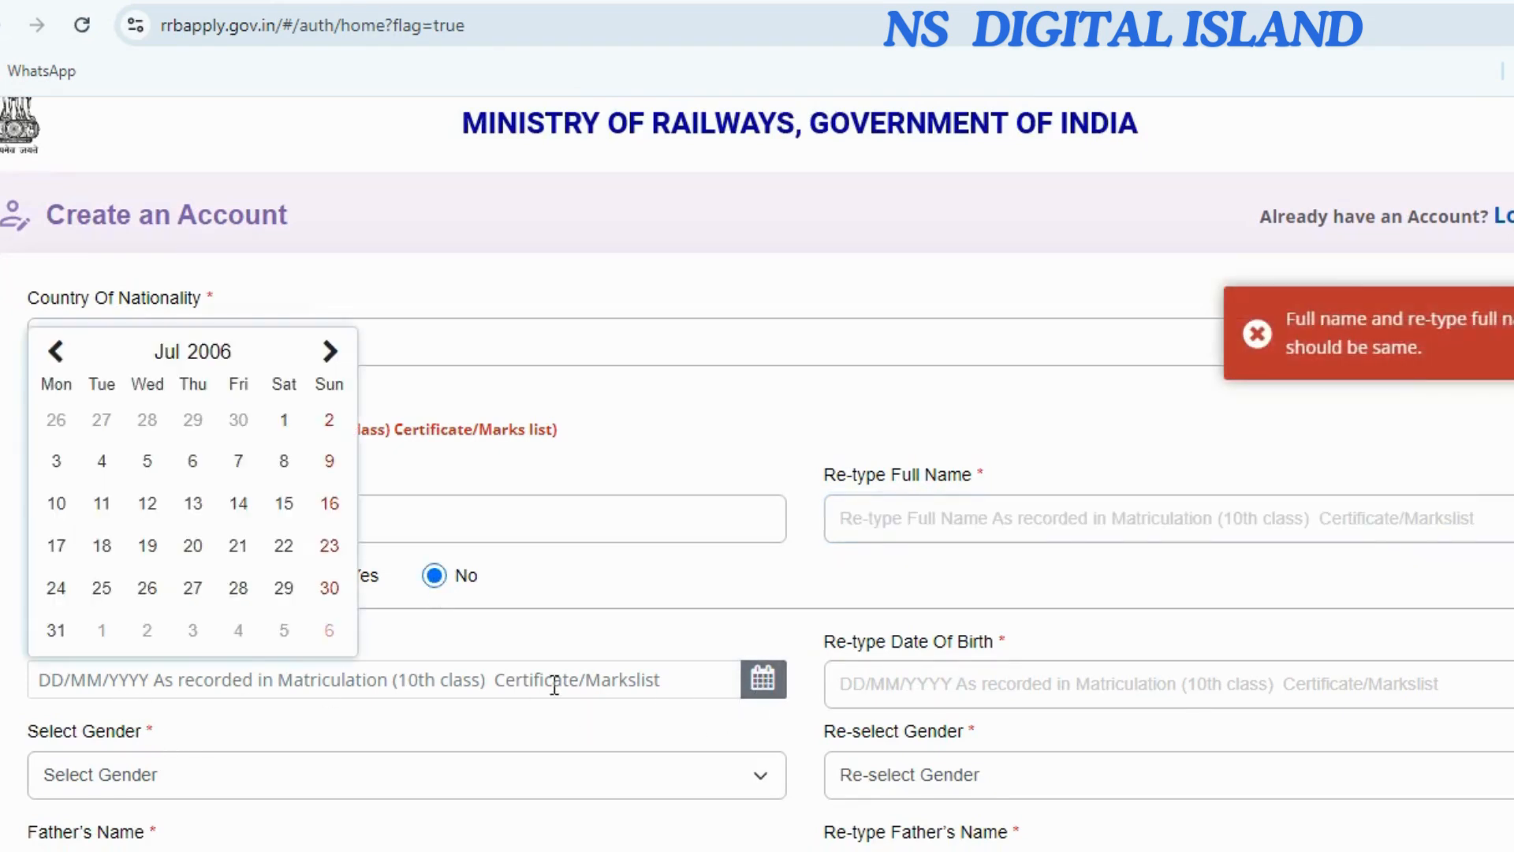
pyautogui.click(192, 503)
pyautogui.click(912, 691)
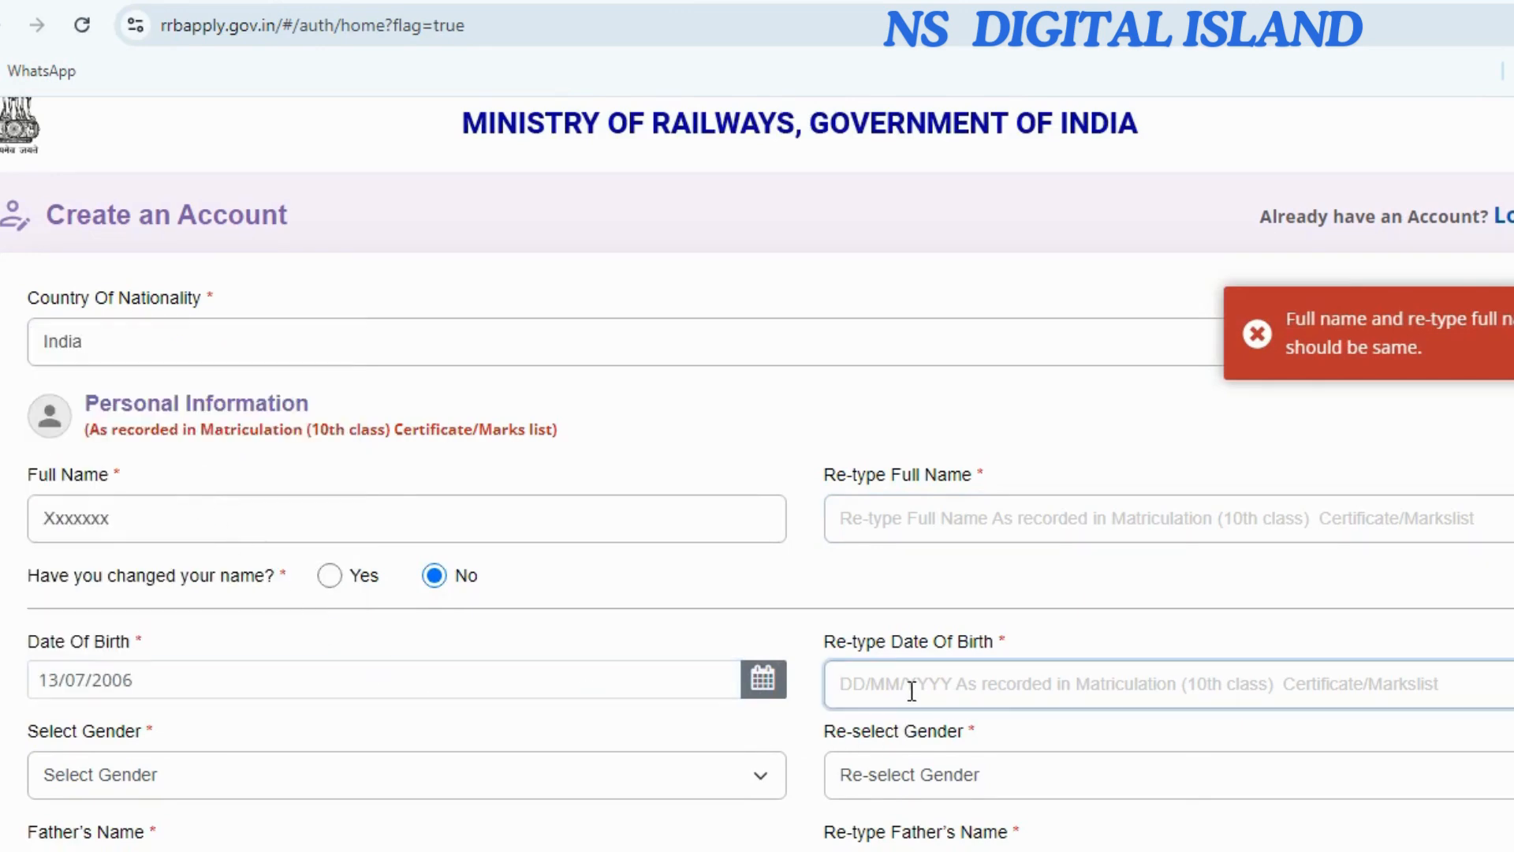
# Set gender to Male and confirm it as Male.
pyautogui.scroll(-3, 269, 672)
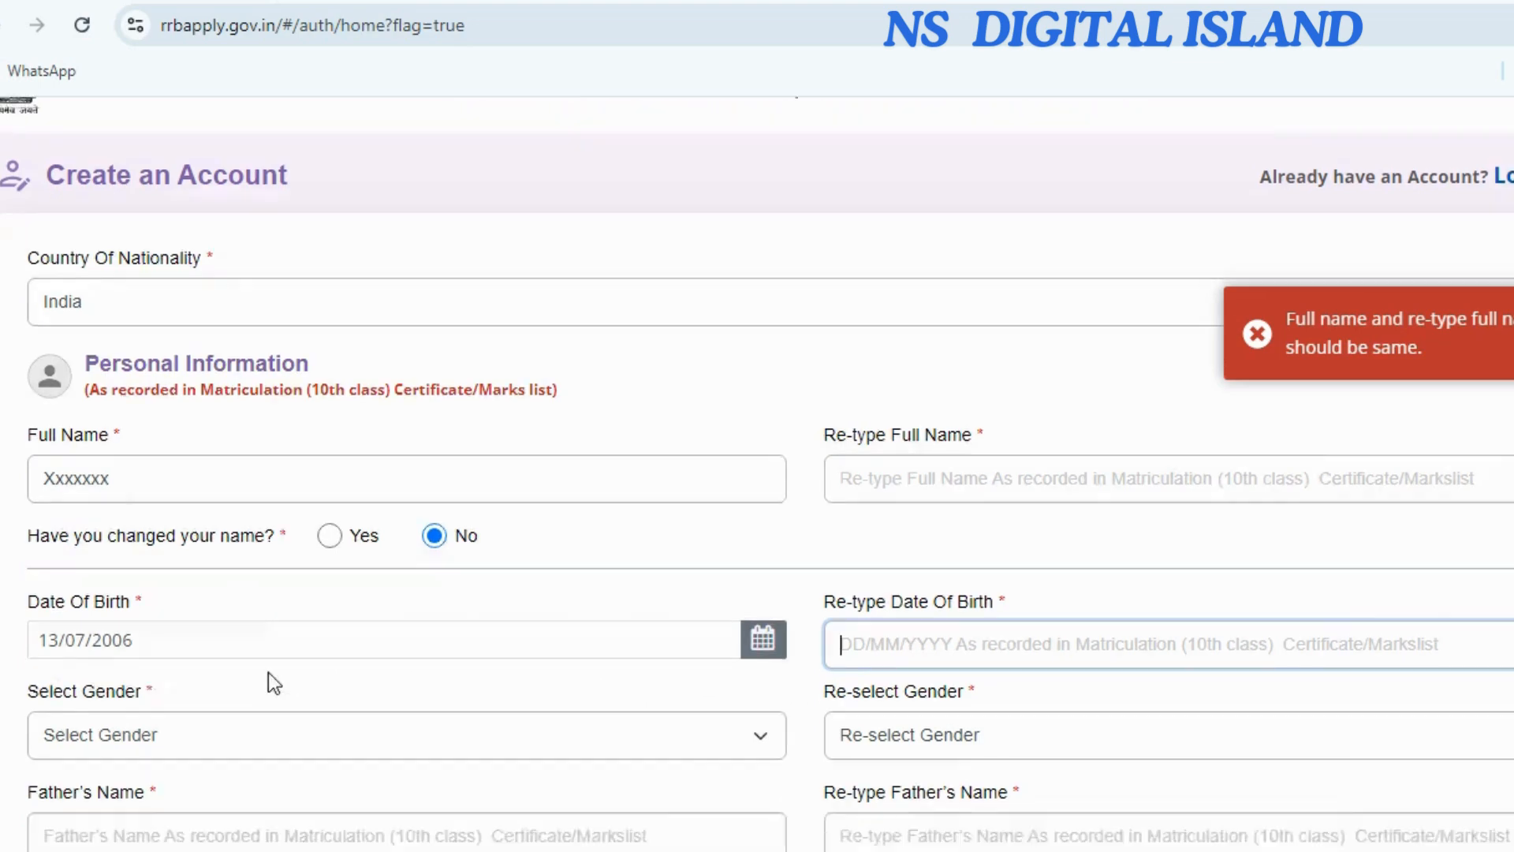
pyautogui.click(187, 535)
pyautogui.click(180, 603)
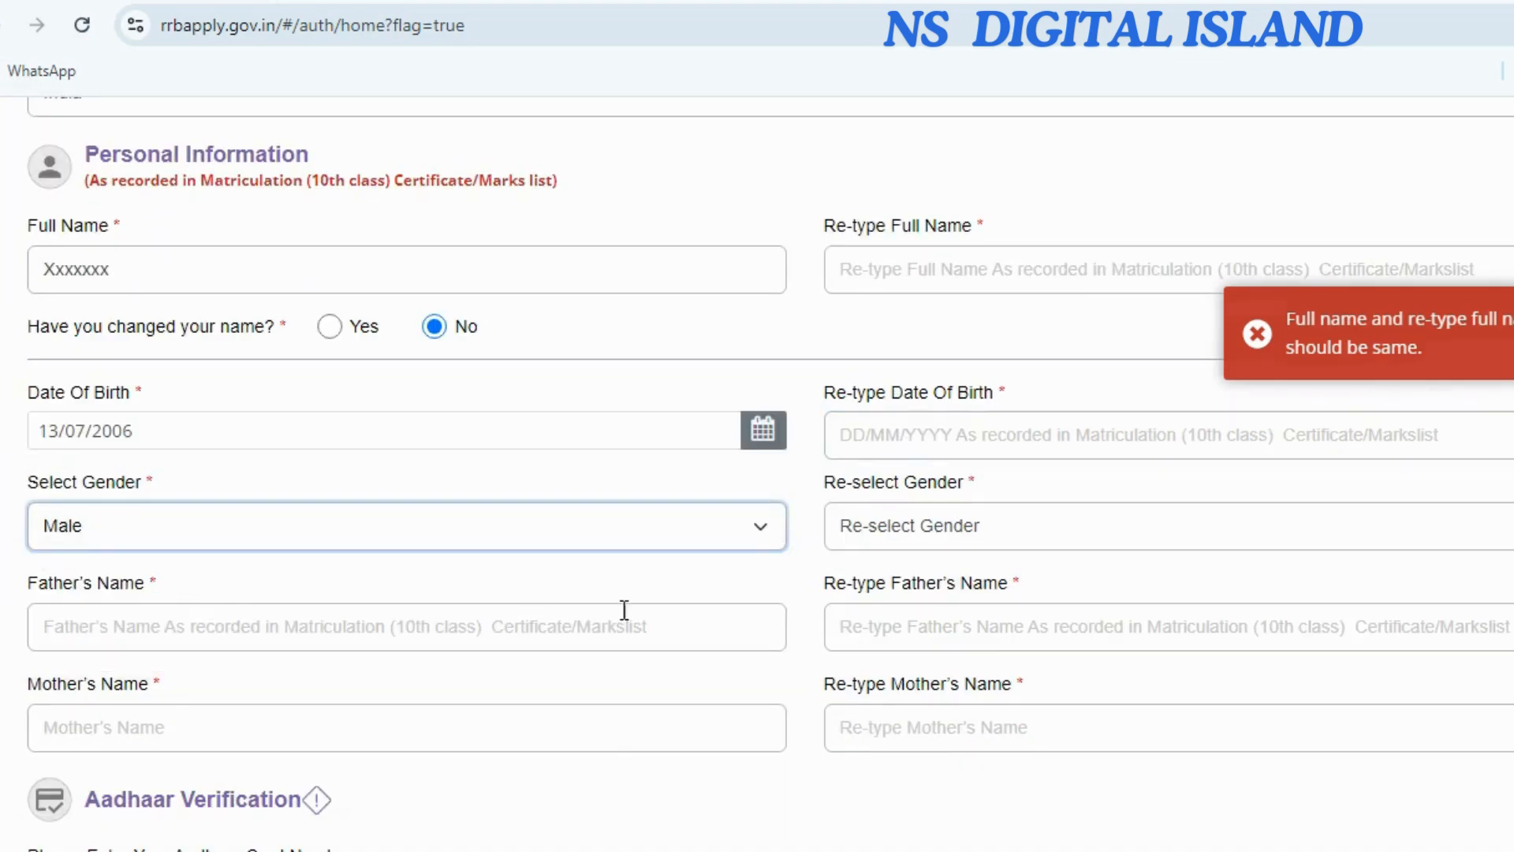
pyautogui.click(875, 535)
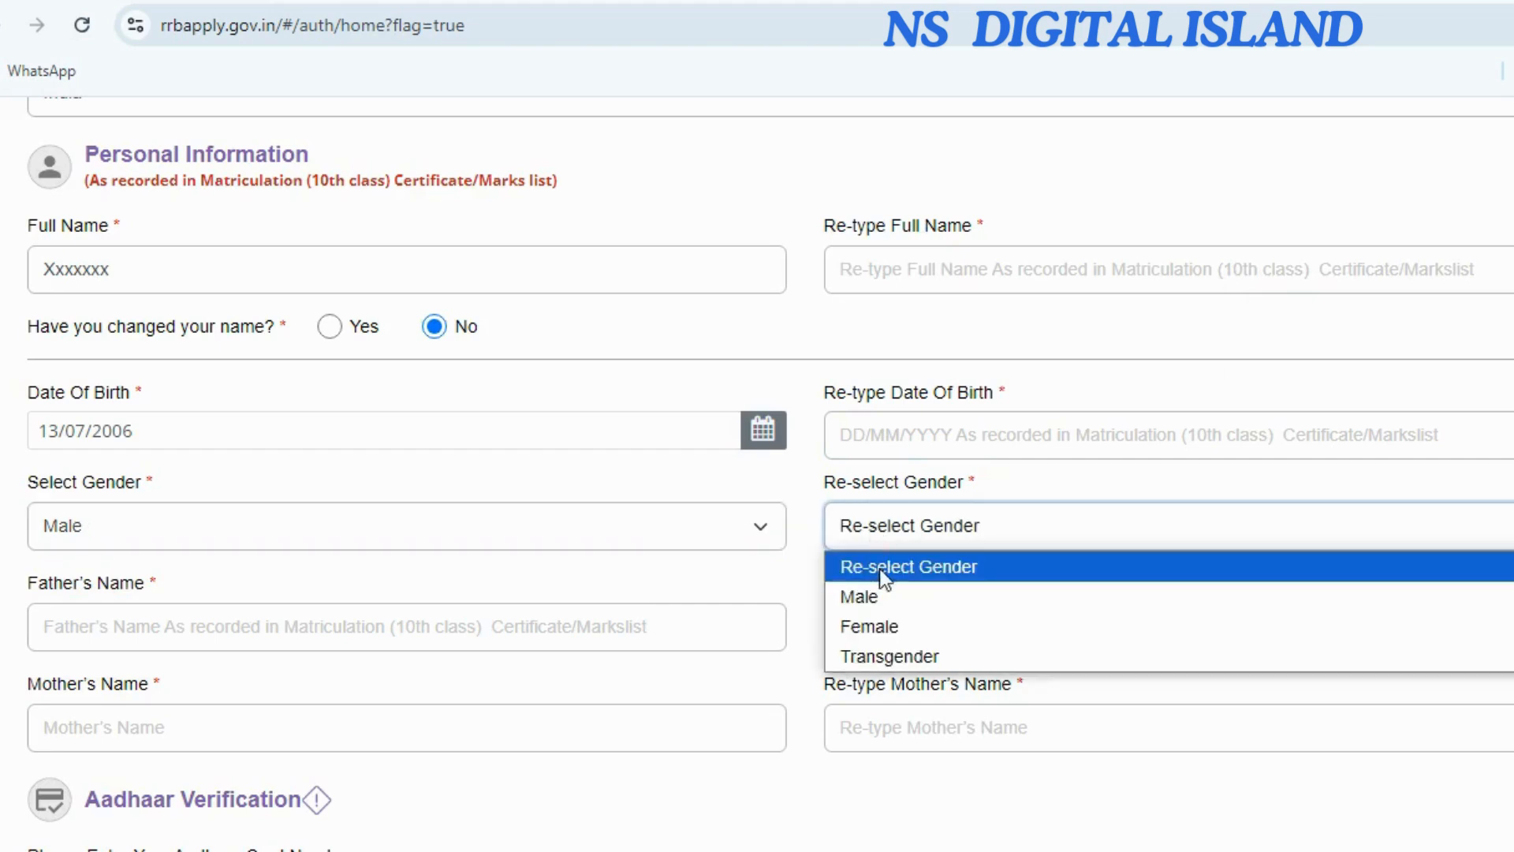
pyautogui.click(878, 593)
# Enter the father's and mother's names in both fields each, and begin typing the Aadhaar number.
pyautogui.click(306, 619)
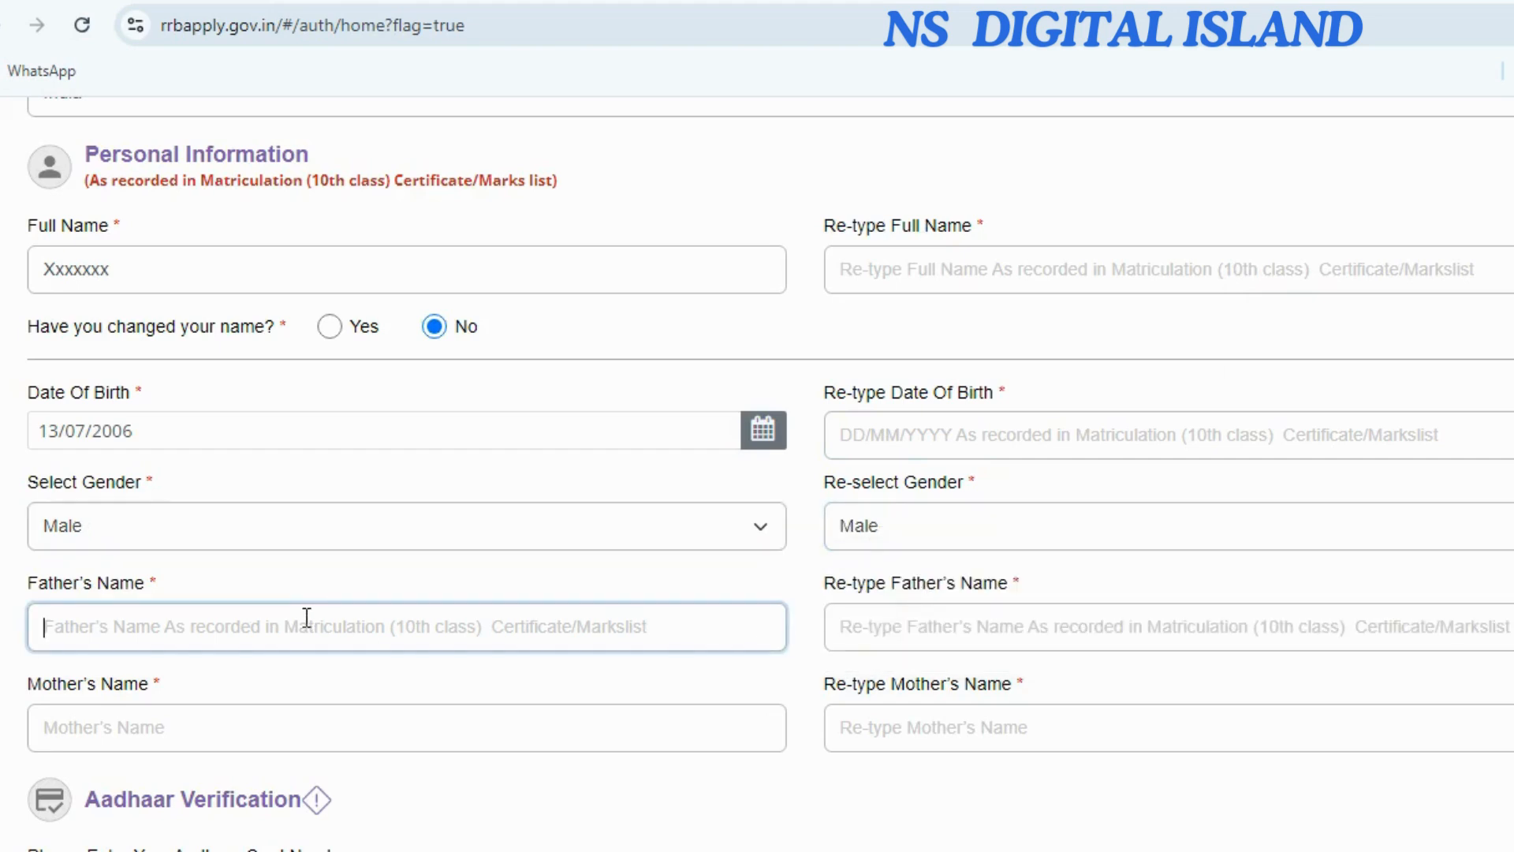
pyautogui.write('Xxxxxxx')
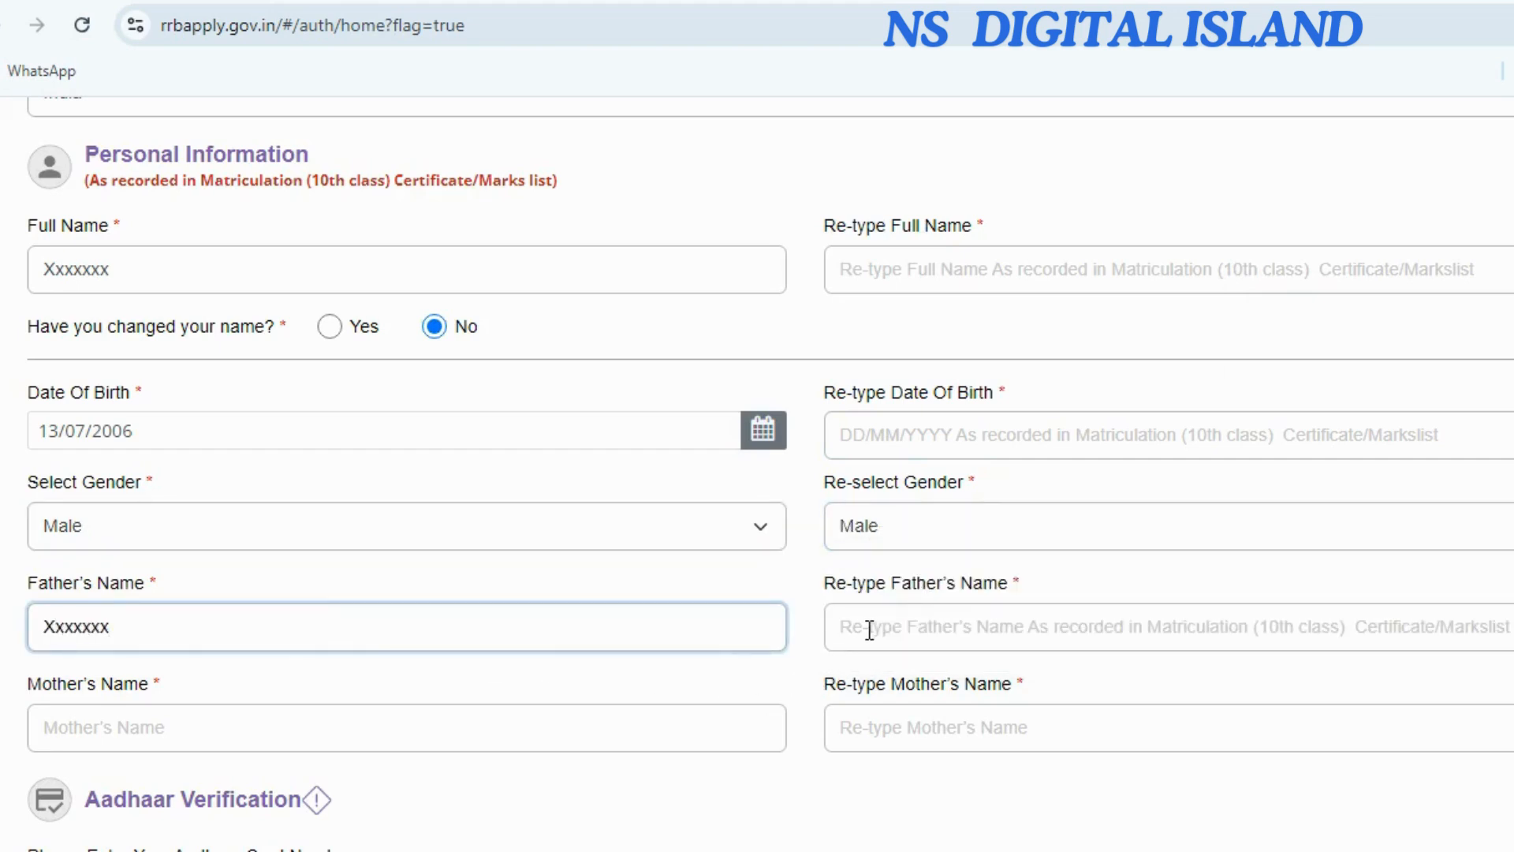
pyautogui.click(868, 628)
pyautogui.write('Xxxxxxx')
pyautogui.scroll(-3, 388, 479)
pyautogui.click(389, 480)
pyautogui.write('Xxxxx')
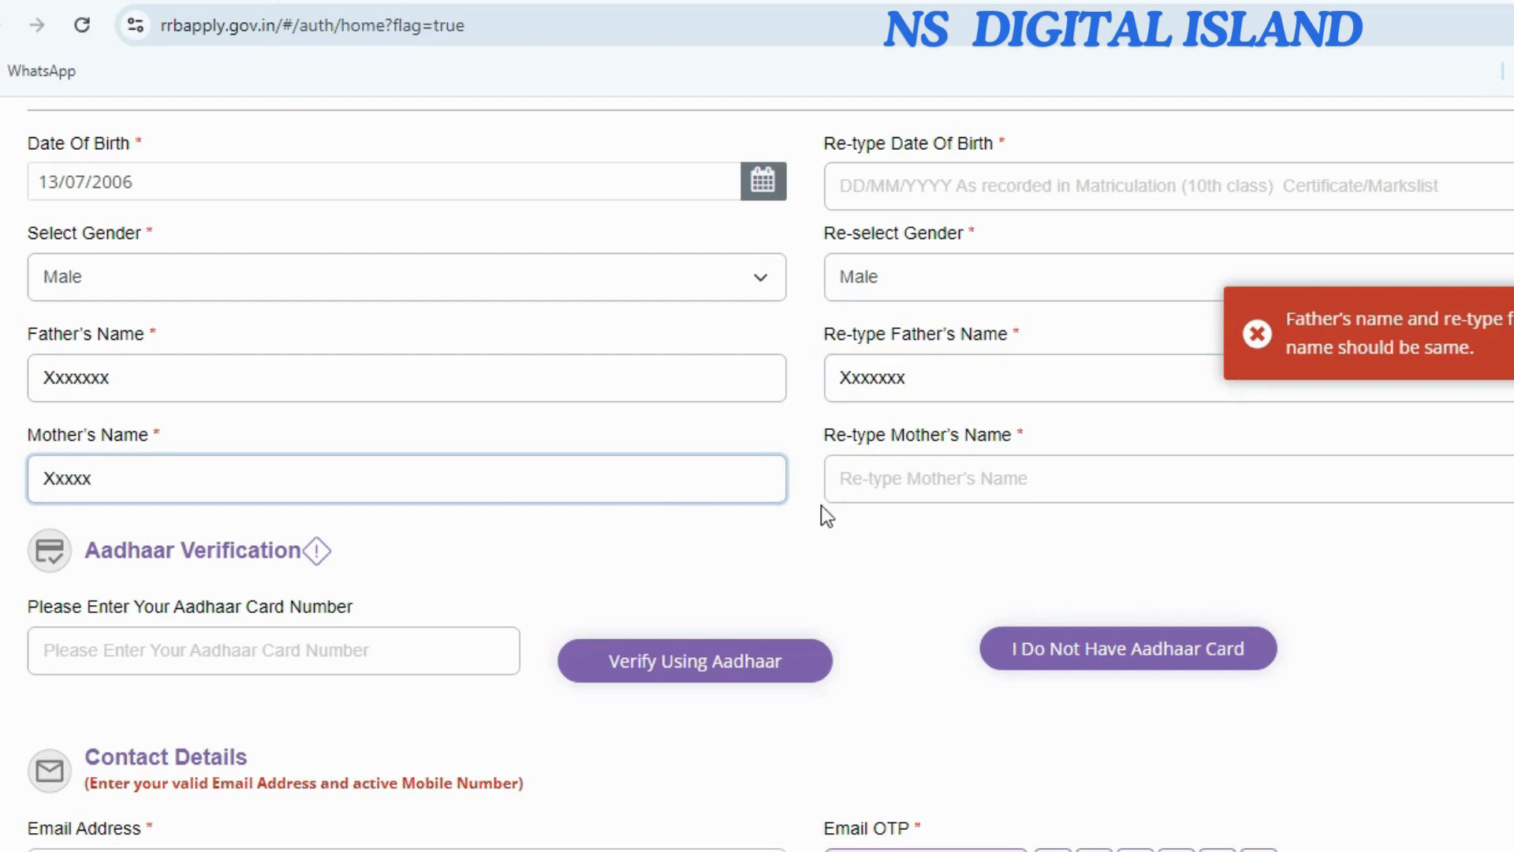
pyautogui.click(865, 481)
pyautogui.write('Xxxxxx')
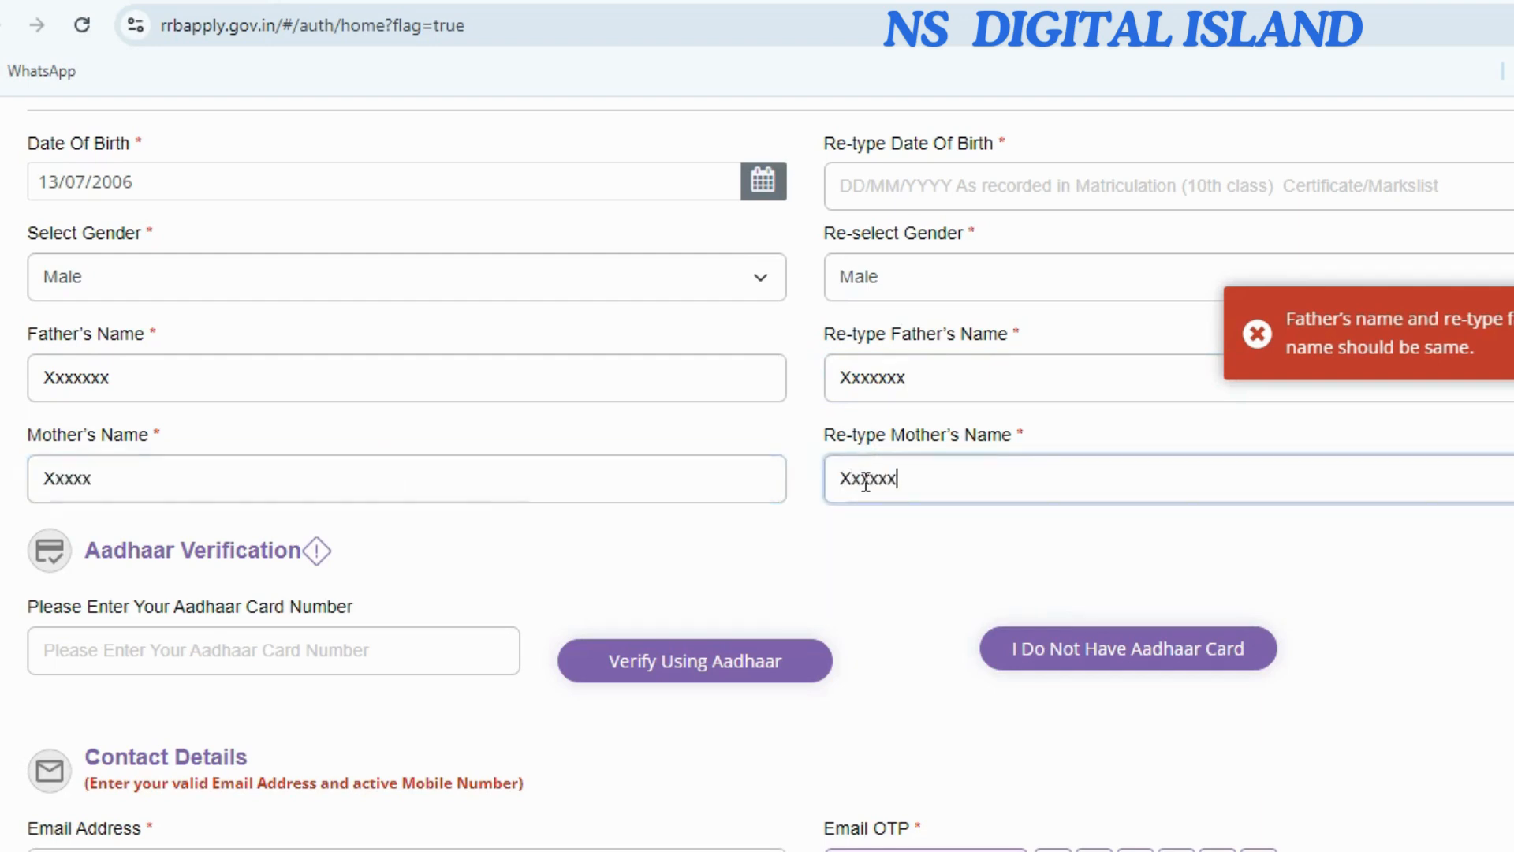
pyautogui.click(138, 644)
pyautogui.write('0******')
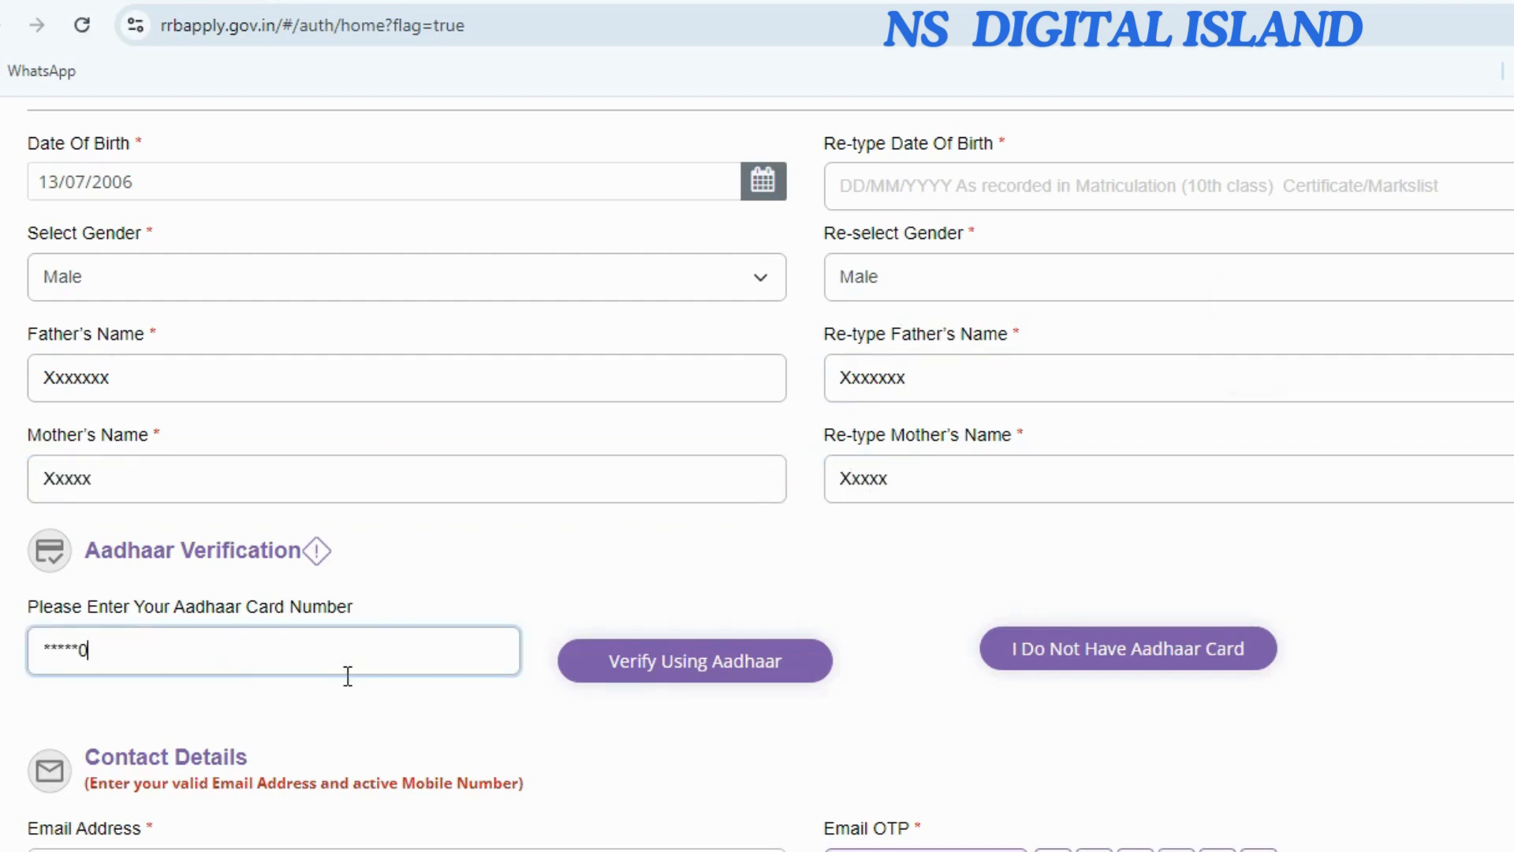
# Verify the Aadhaar number, confirming it matches the matriculation certificate and consenting to authentication.
pyautogui.click(645, 671)
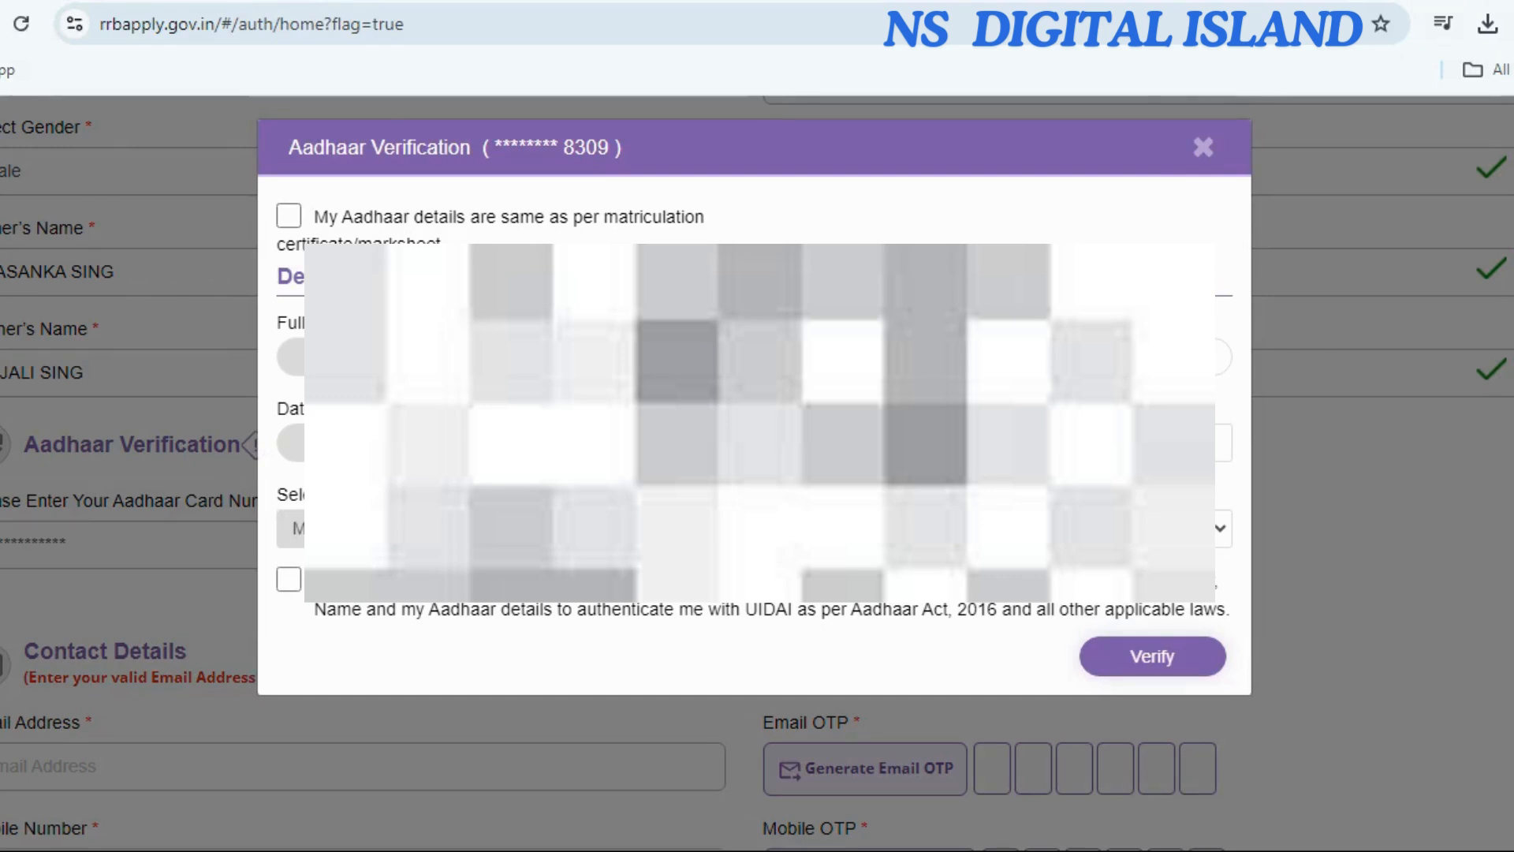
pyautogui.click(289, 215)
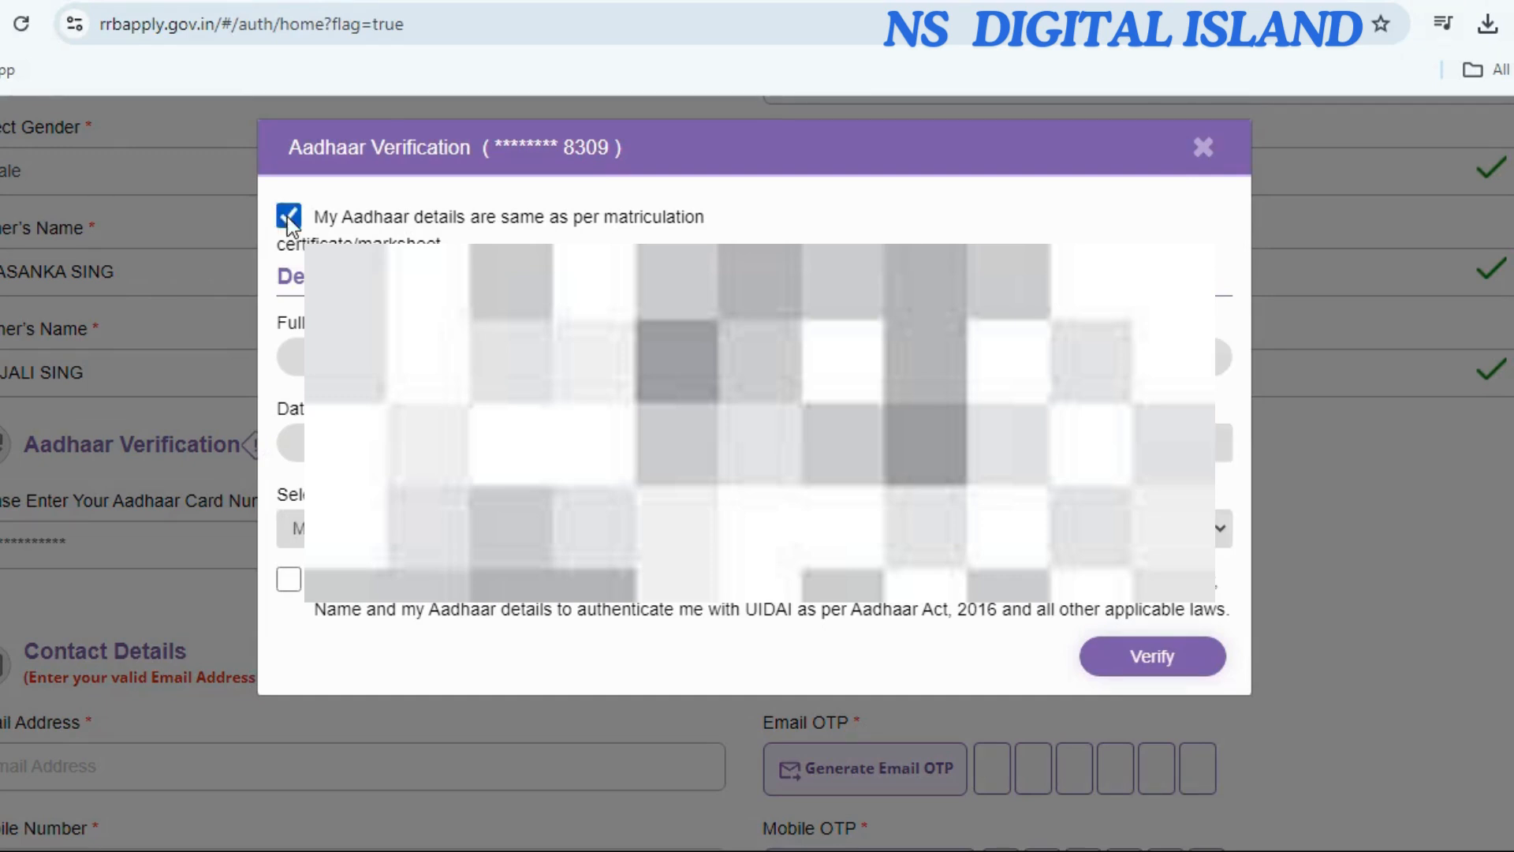
pyautogui.click(292, 587)
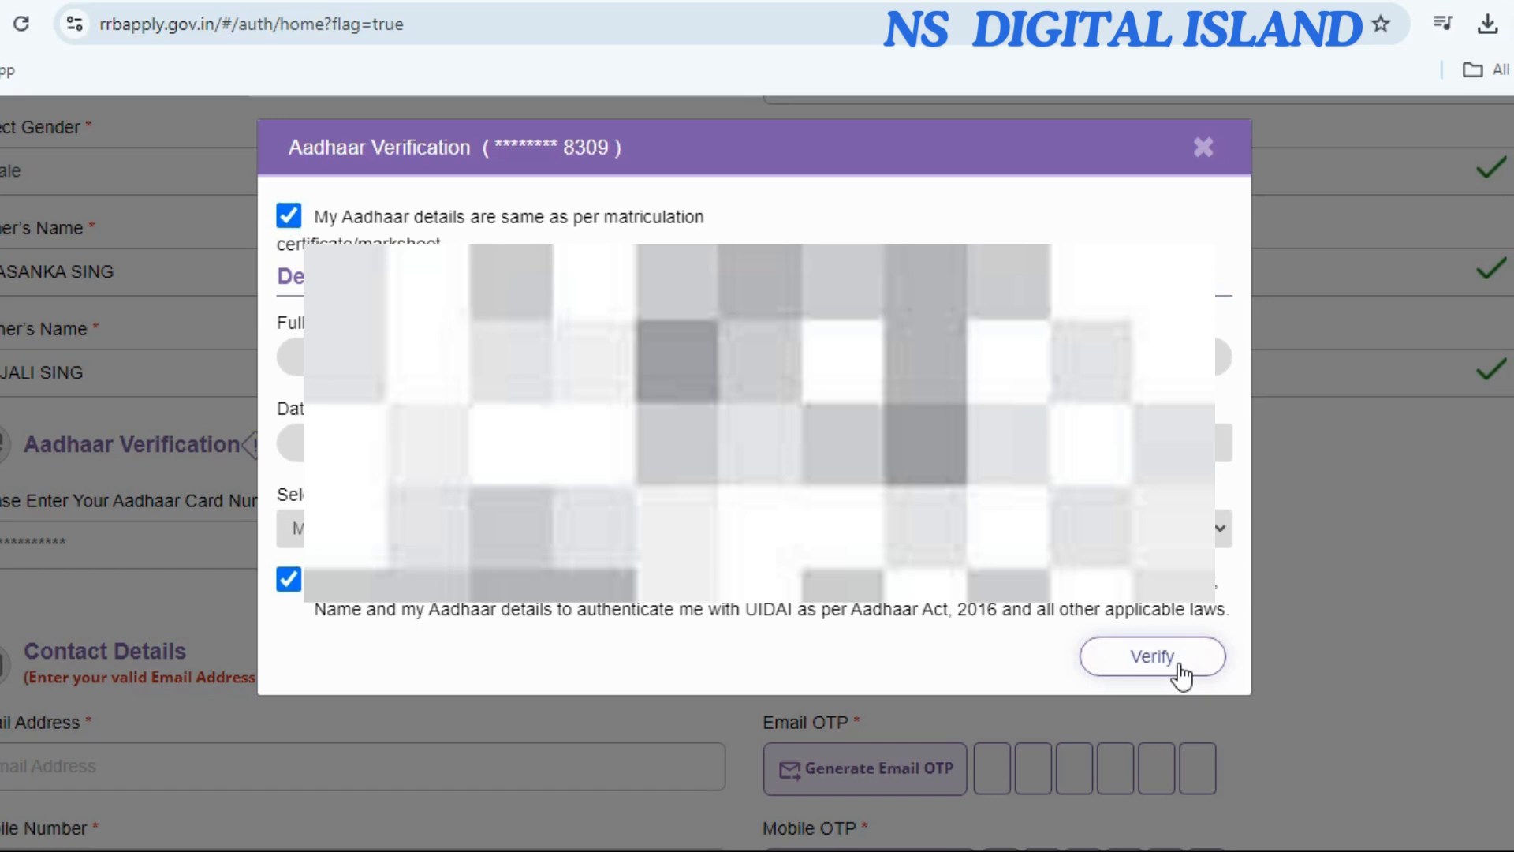
pyautogui.click(1151, 657)
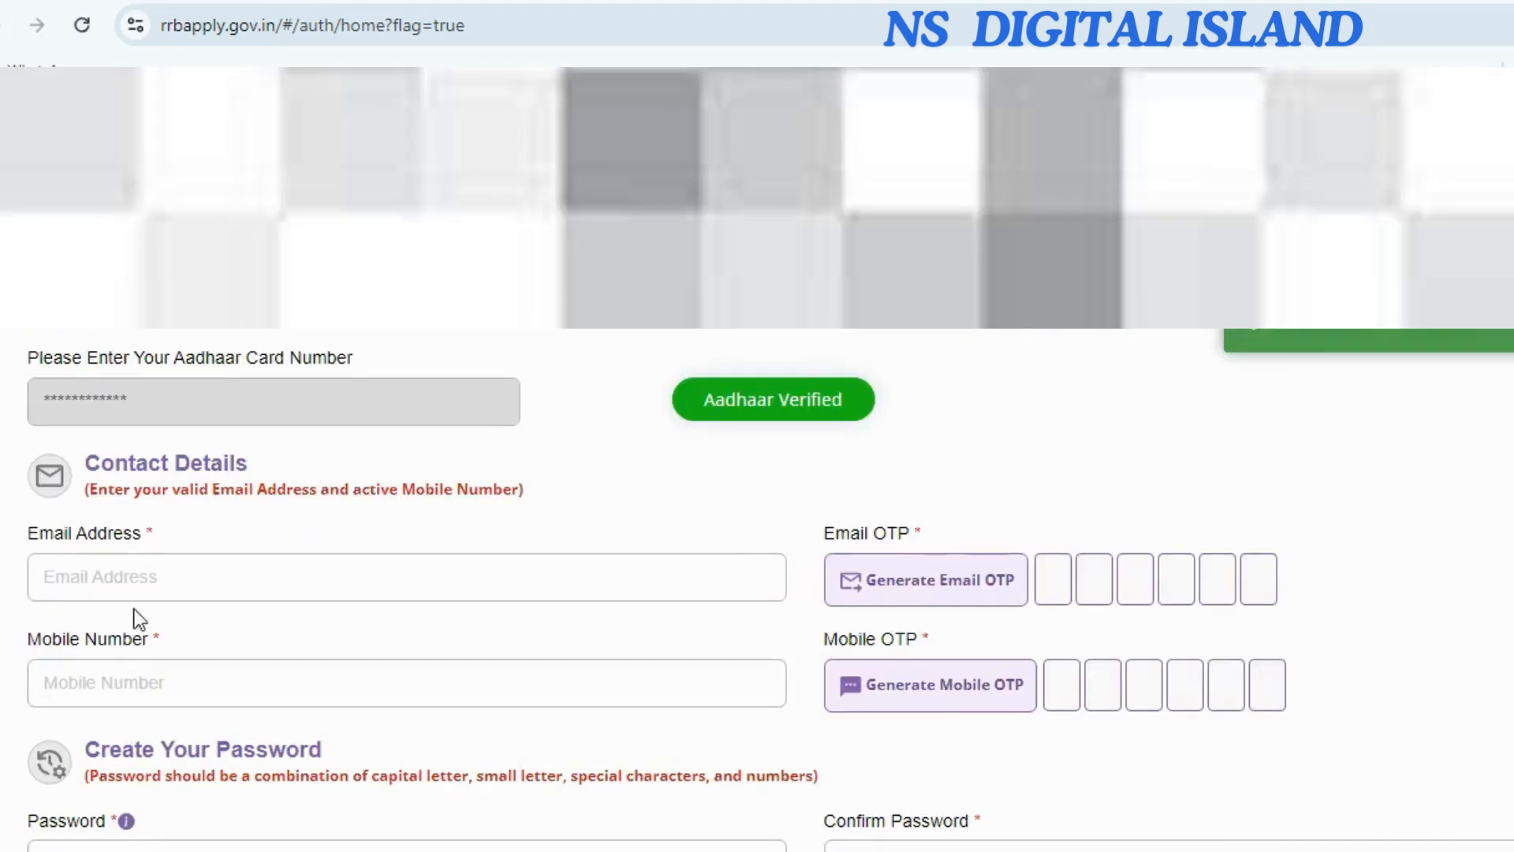
# Enter the candidate's e-mail address and mobile number in the contact section.
pyautogui.click(95, 576)
pyautogui.write('xxxxxxxx')
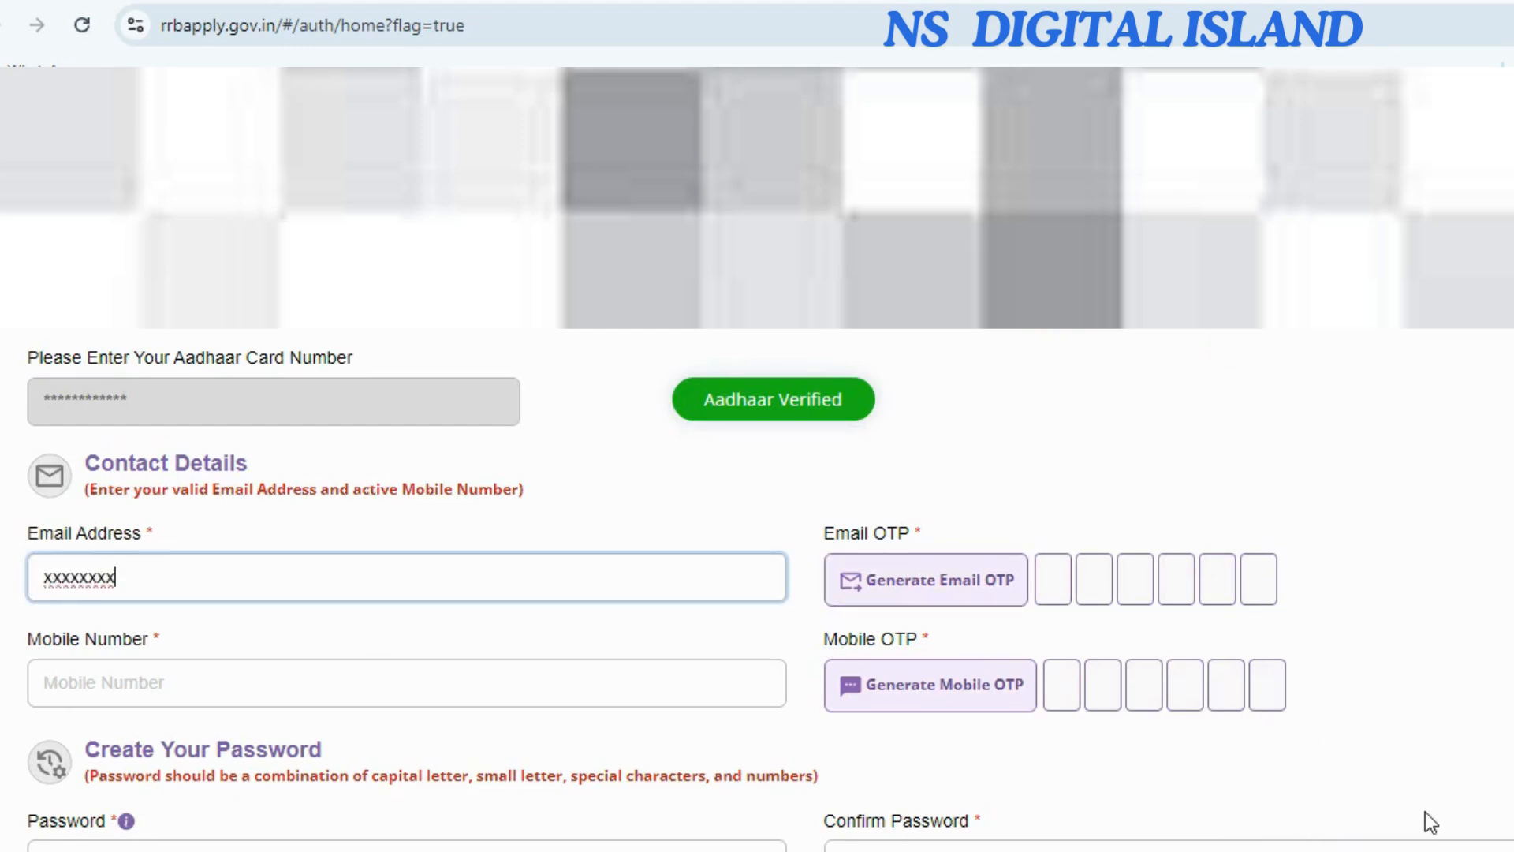
pyautogui.click(98, 688)
pyautogui.write('00000')
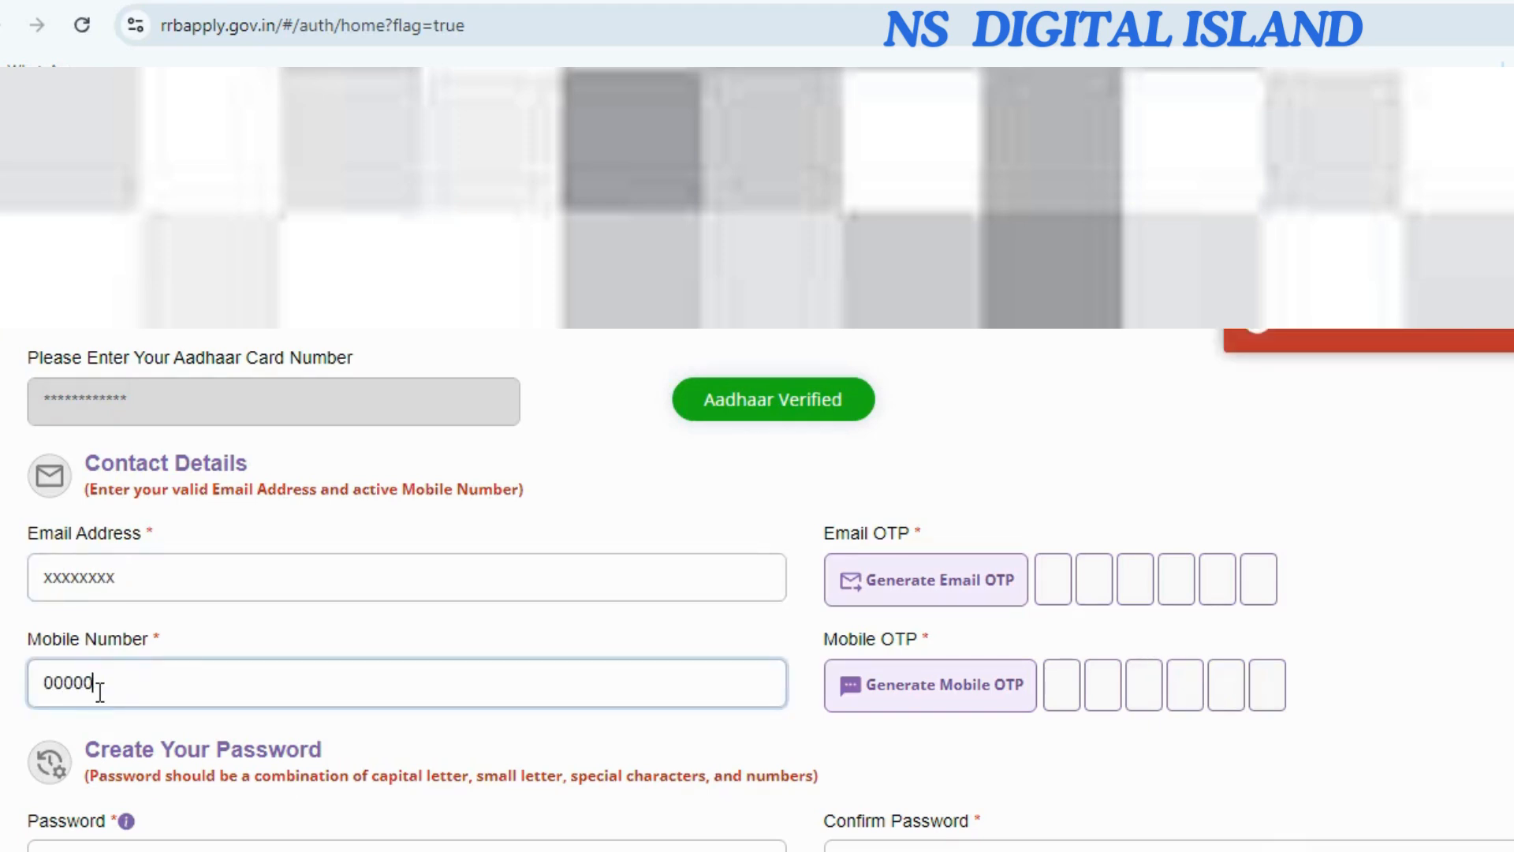
pyautogui.write('00000')
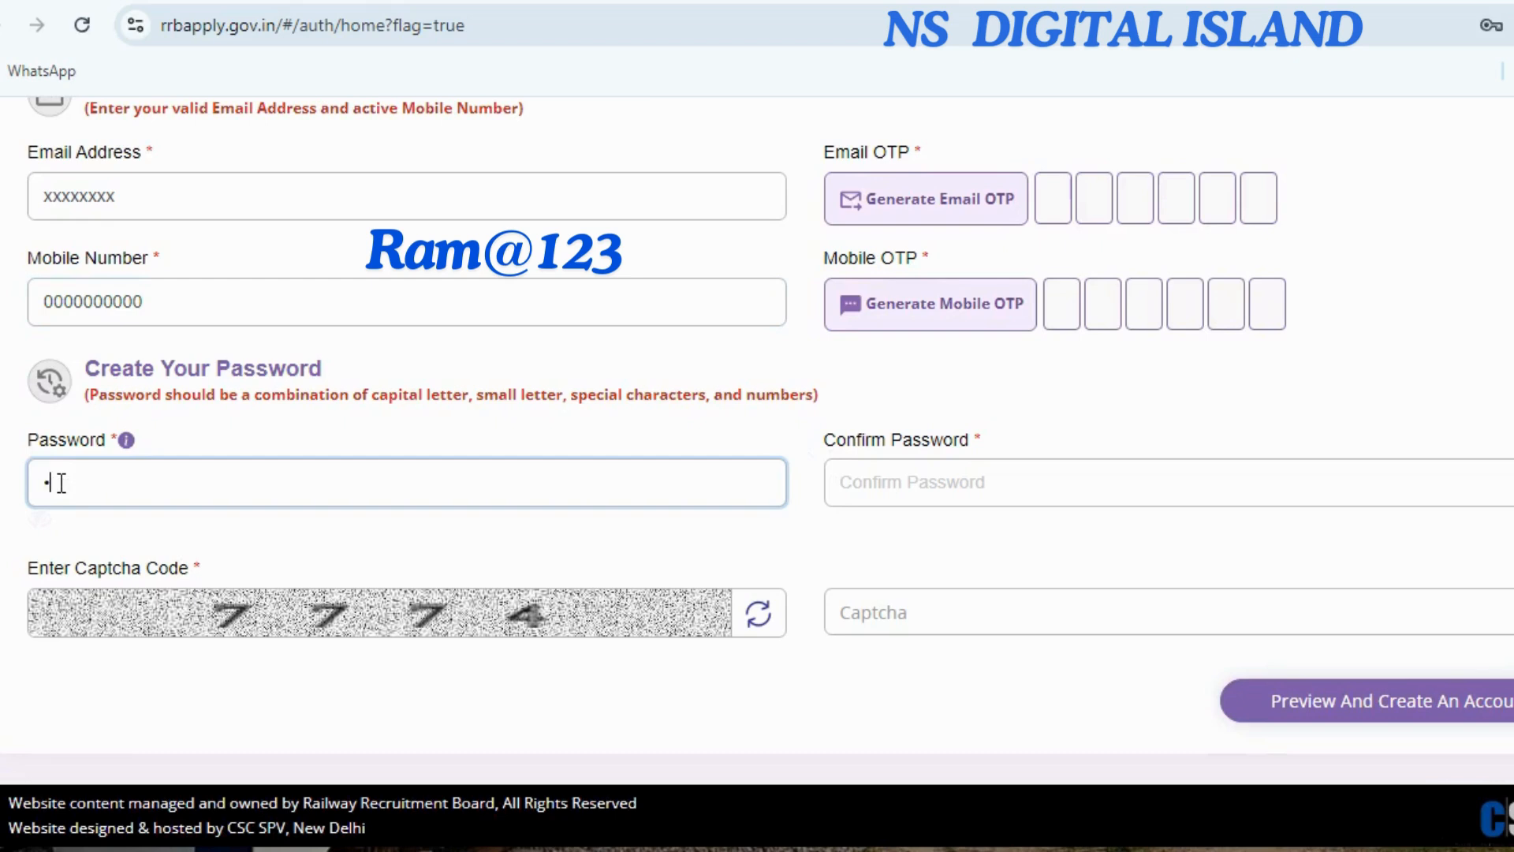
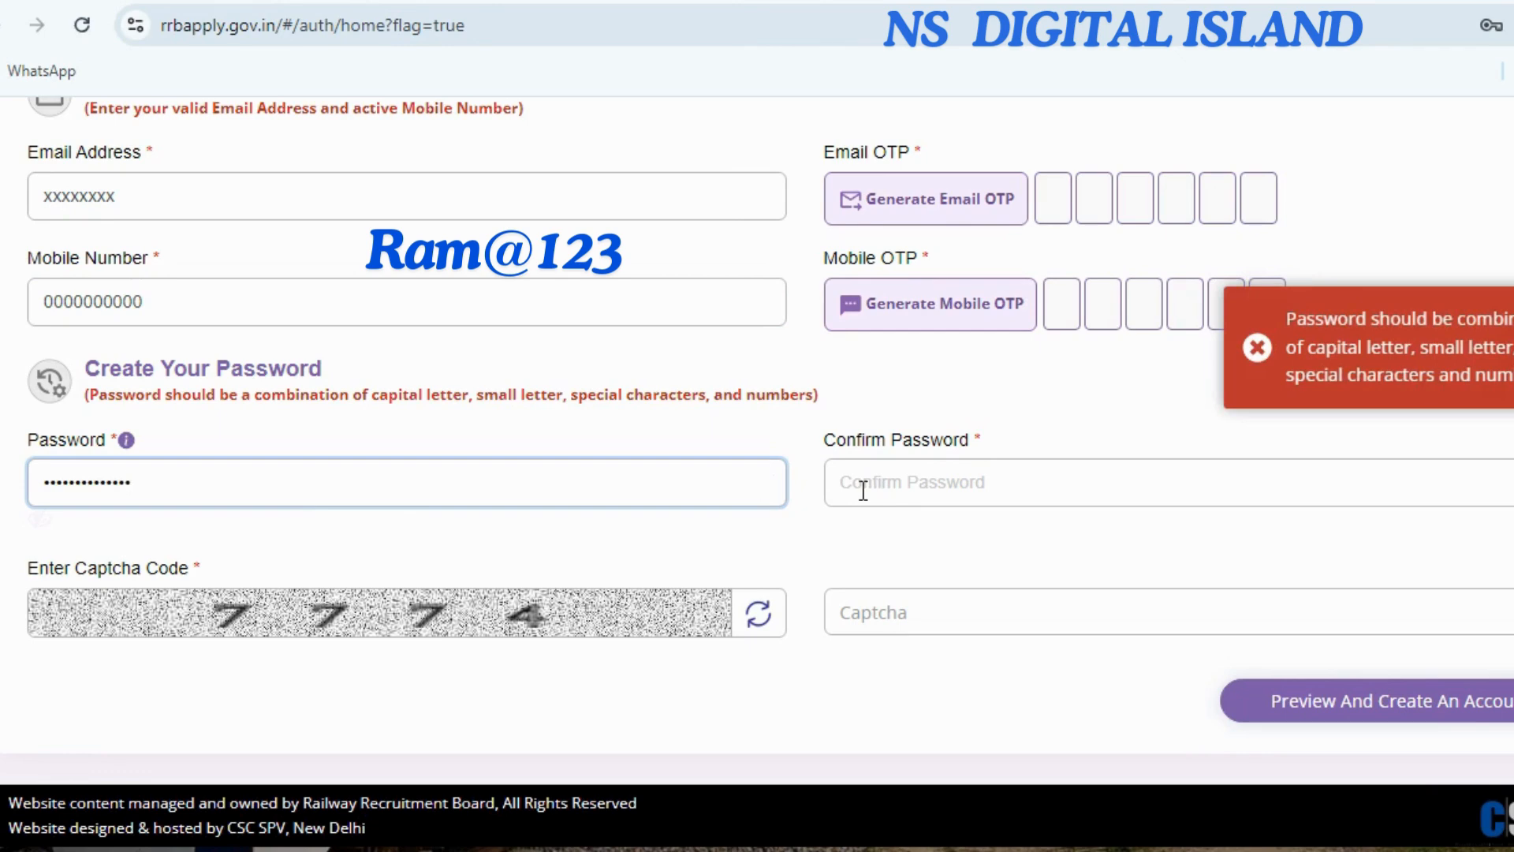
# Type a password, clear it again, and move to the captcha field.
pyautogui.press('BackSpace')
pyautogui.press('BackSpace')
pyautogui.press('BackSpace')
pyautogui.press('BackSpace')
pyautogui.press('BackSpace')
pyautogui.press('BackSpace')
pyautogui.press('BackSpace')
pyautogui.press('BackSpace')
pyautogui.press('BackSpace')
pyautogui.press('BackSpace')
pyautogui.press('BackSpace')
pyautogui.press('BackSpace')
pyautogui.press('BackSpace')
pyautogui.press('BackSpace')
pyautogui.click(871, 607)
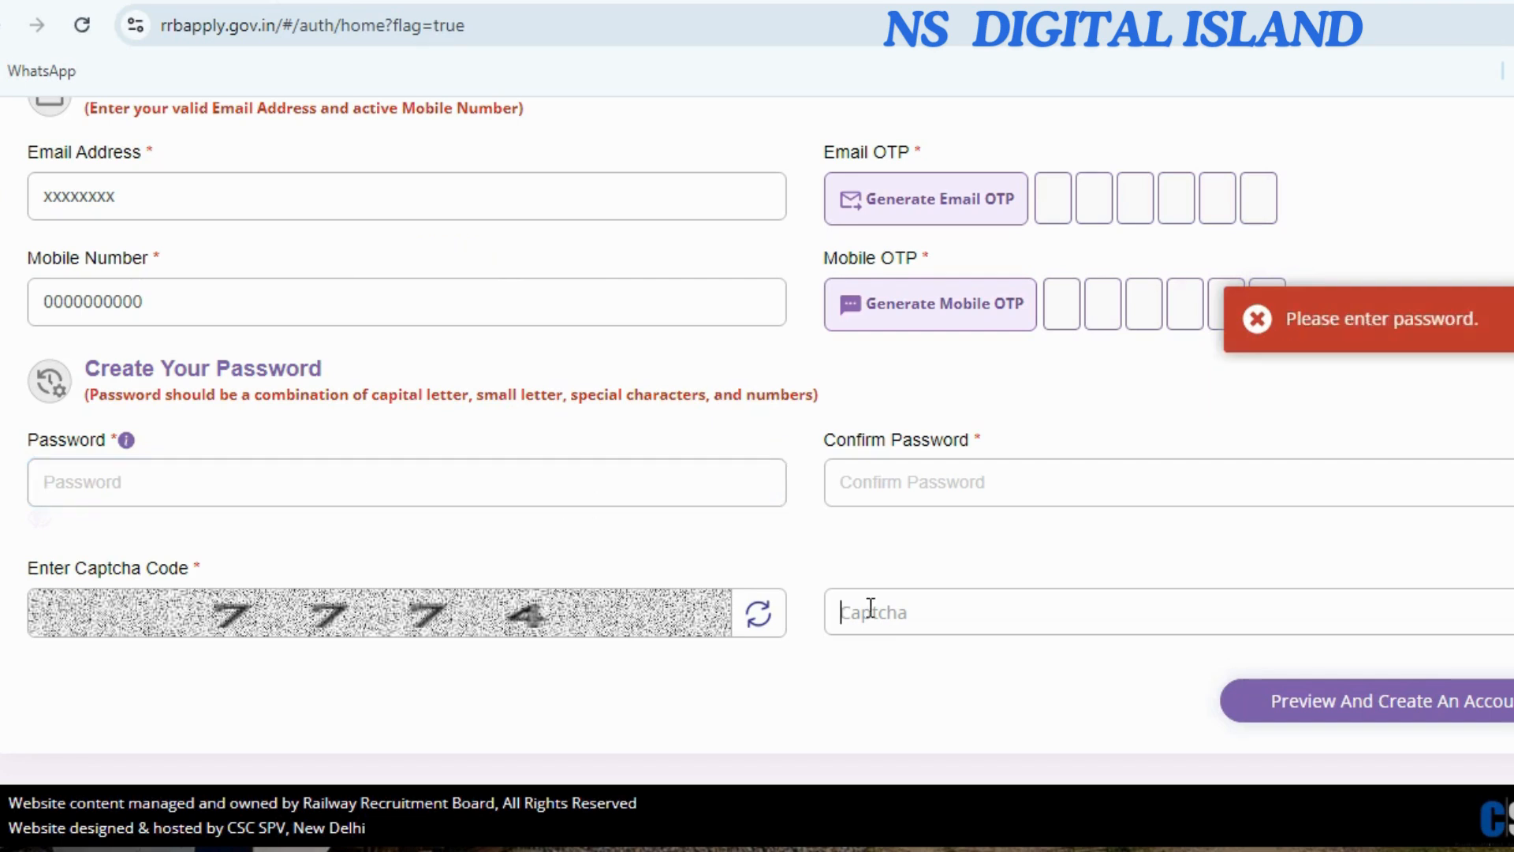
# Preview the details, tick the re-checked confirmation, and create the account.
pyautogui.click(1325, 710)
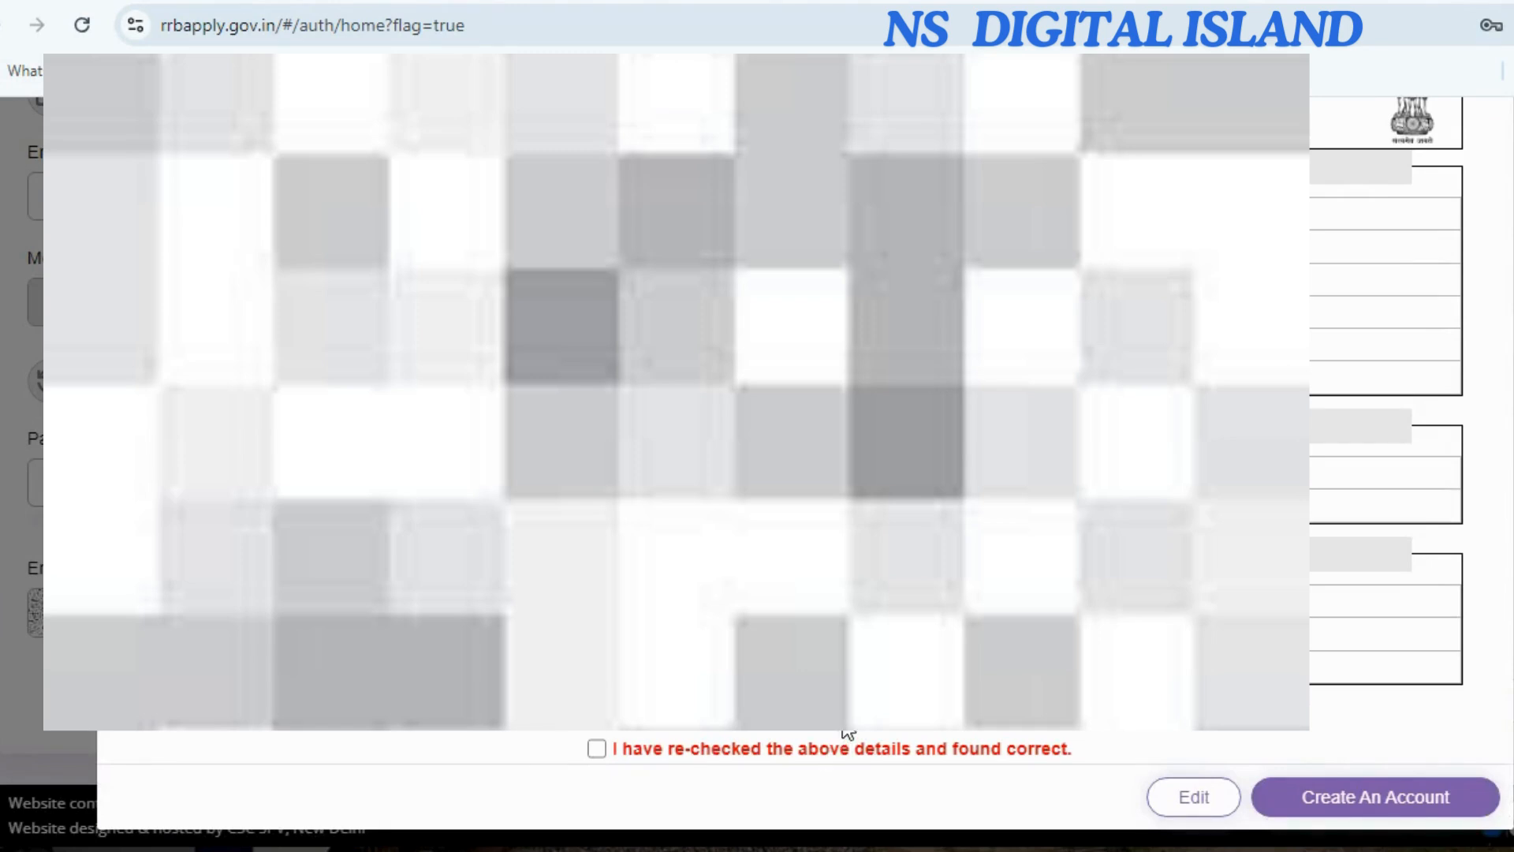
pyautogui.click(599, 750)
pyautogui.click(1355, 798)
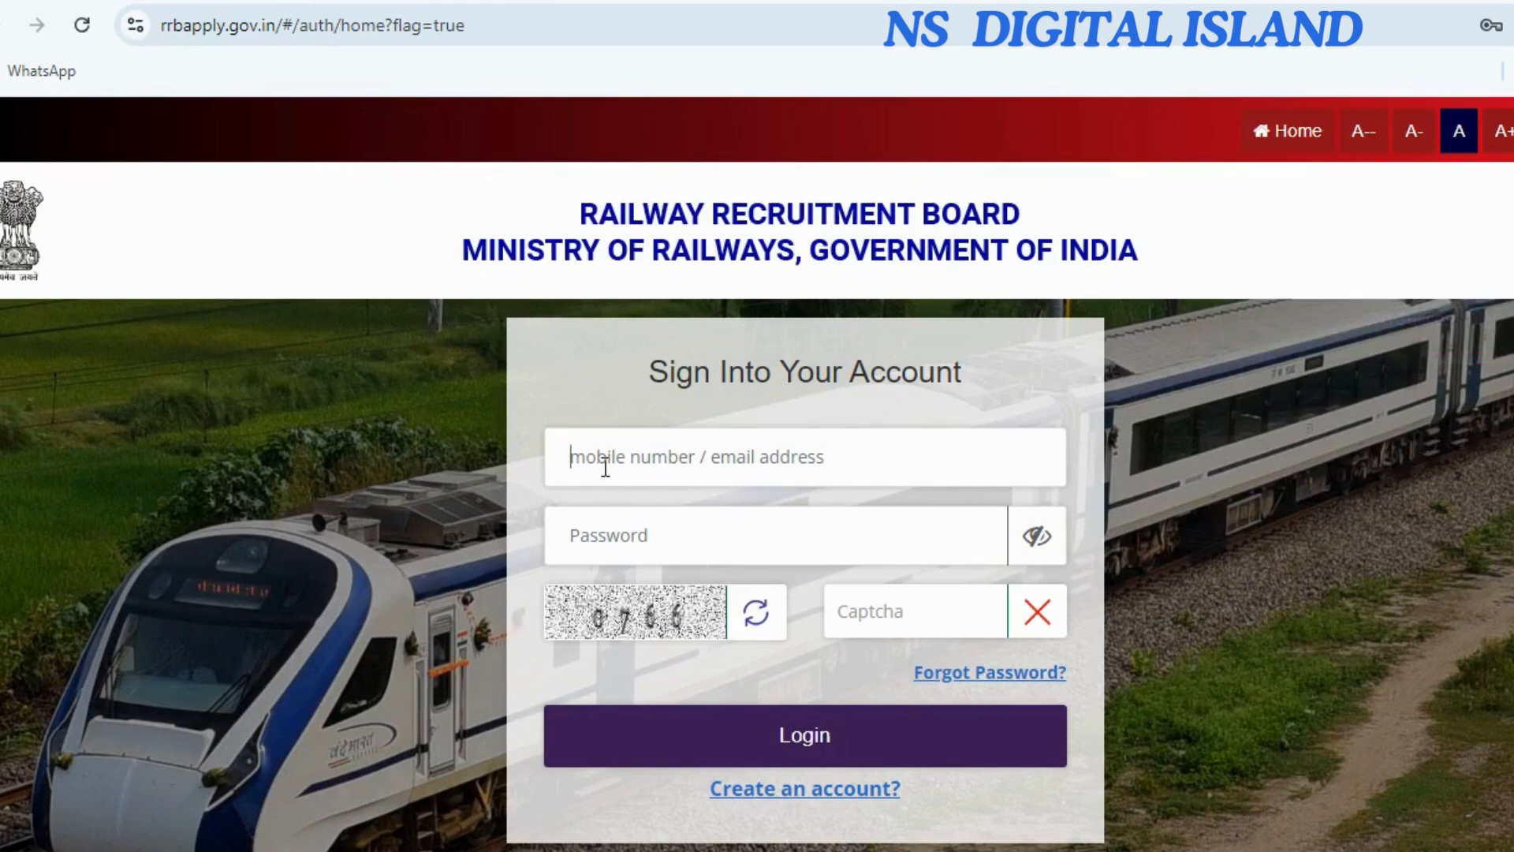
# Sign in with the account password and captcha code.
pyautogui.click(603, 538)
pyautogui.click(868, 617)
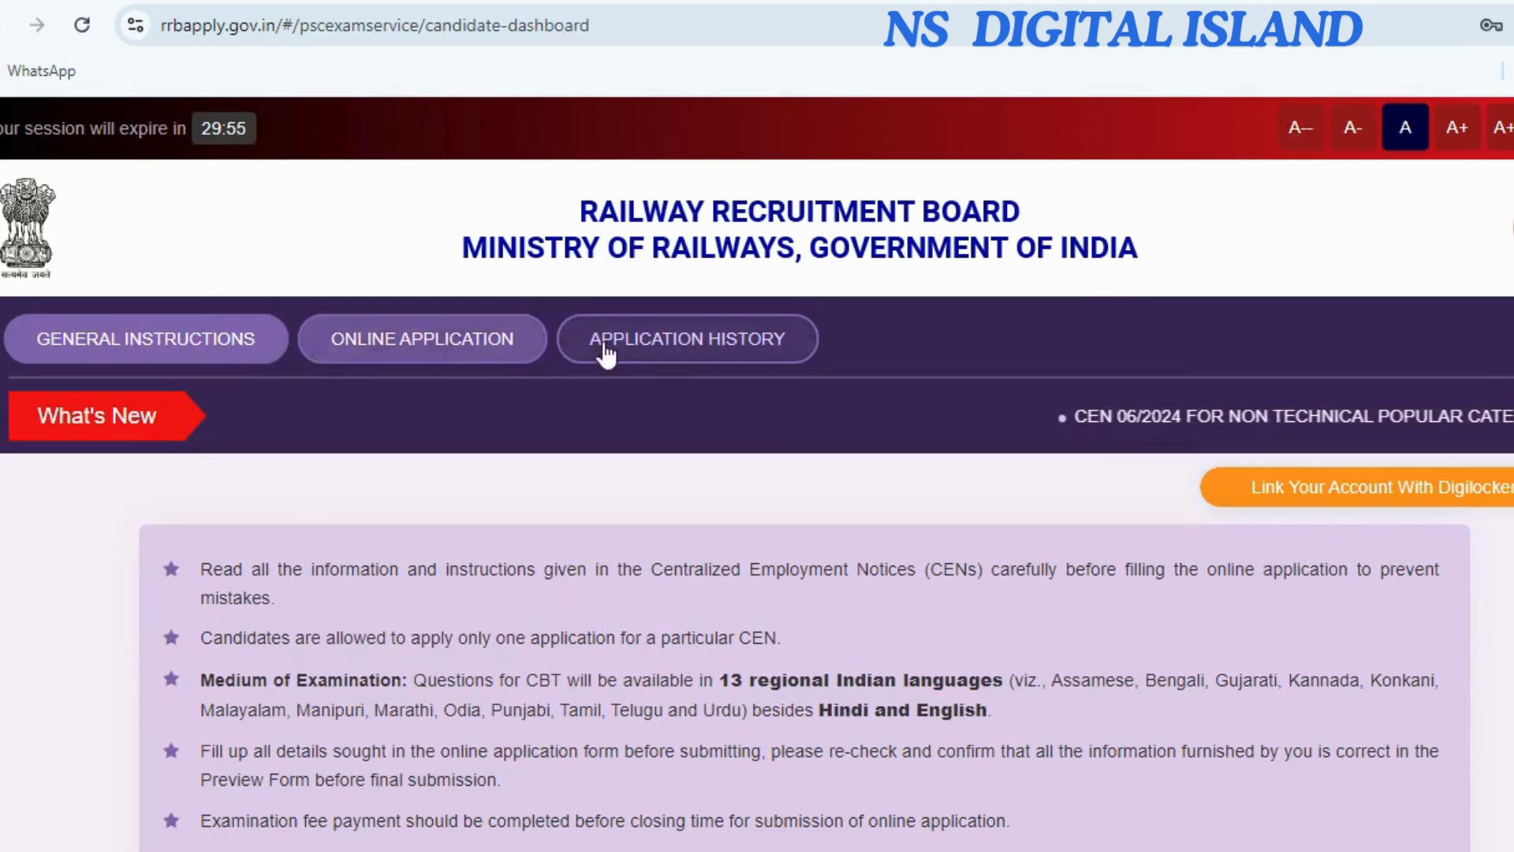
pyautogui.scroll(-1, 810, 651)
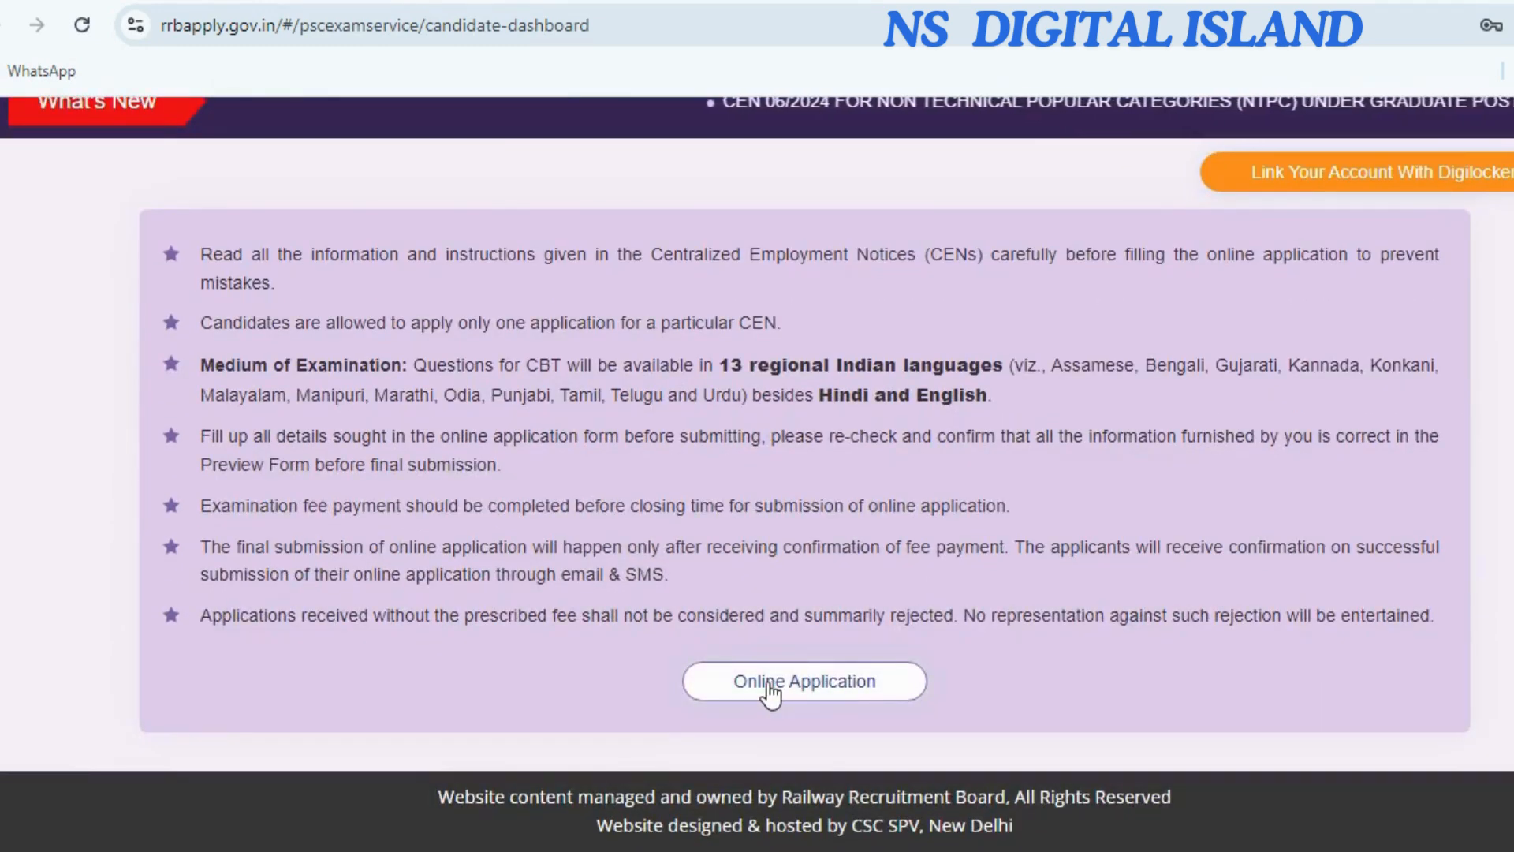
# Open Online Application and scroll to the CEN 06/2024 and CEN 05/2024 NTPC notices.
pyautogui.click(769, 683)
pyautogui.scroll(-5, 383, 657)
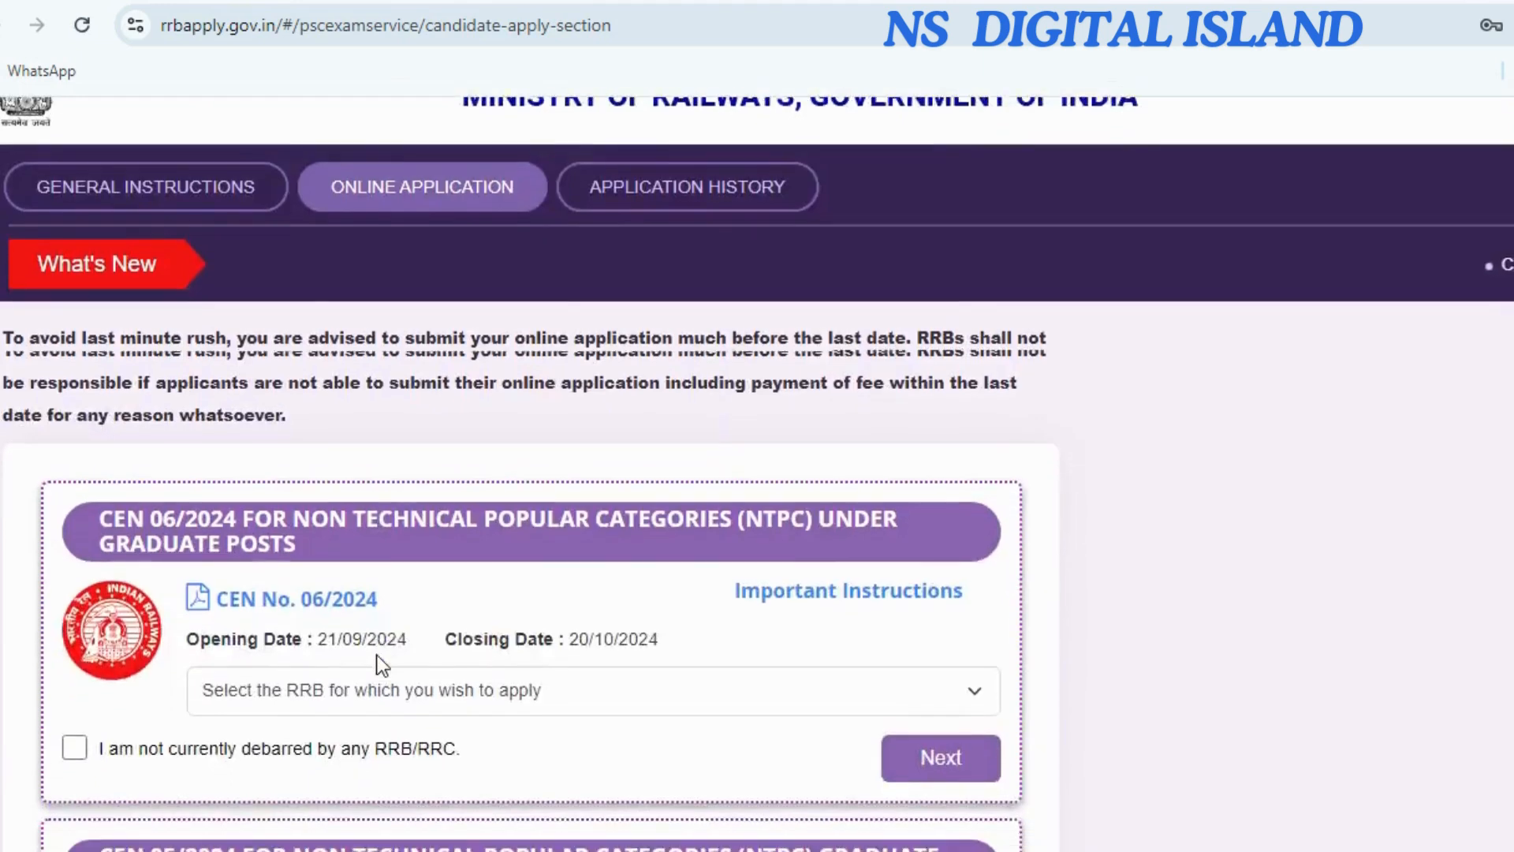
pyautogui.scroll(-2, 442, 587)
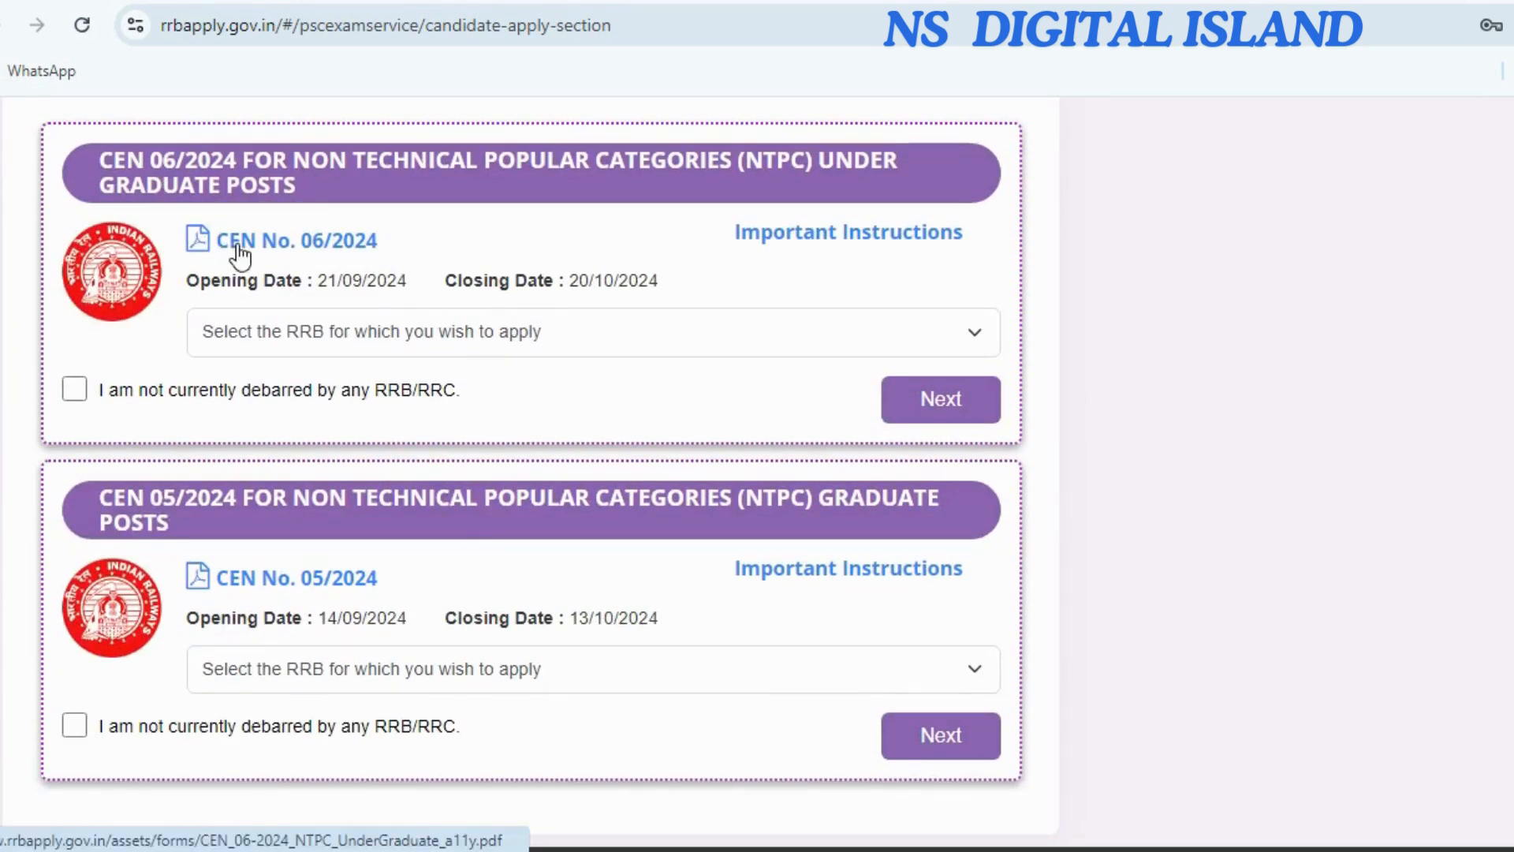
# Highlight the CEN 06/2024 and CEN 05/2024 notice titles, then clear the highlight.
pyautogui.moveTo(806, 162); pyautogui.dragTo(902, 177)
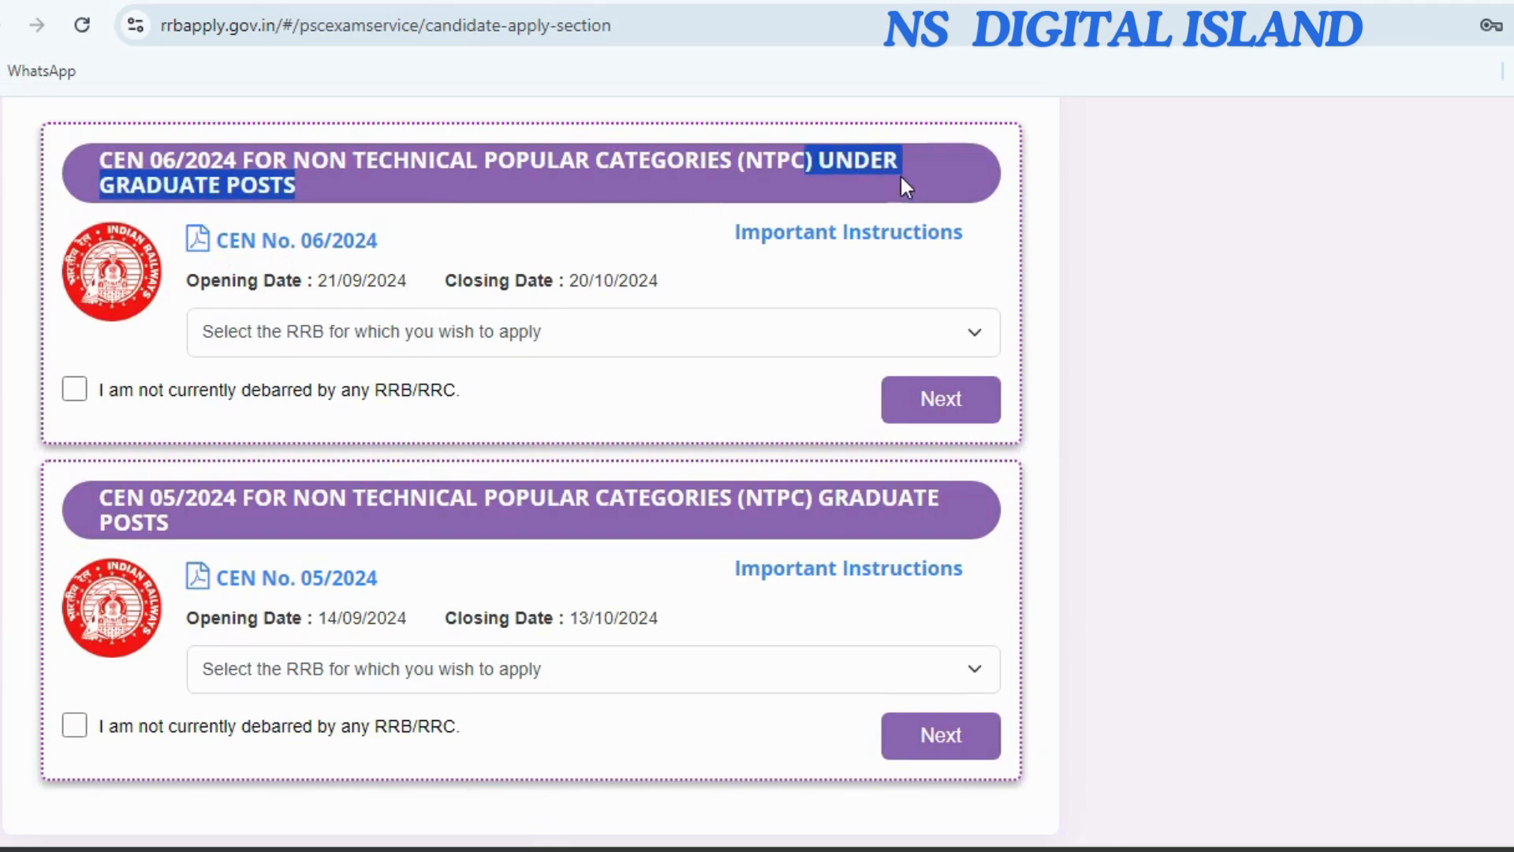
pyautogui.moveTo(791, 499); pyautogui.dragTo(936, 516)
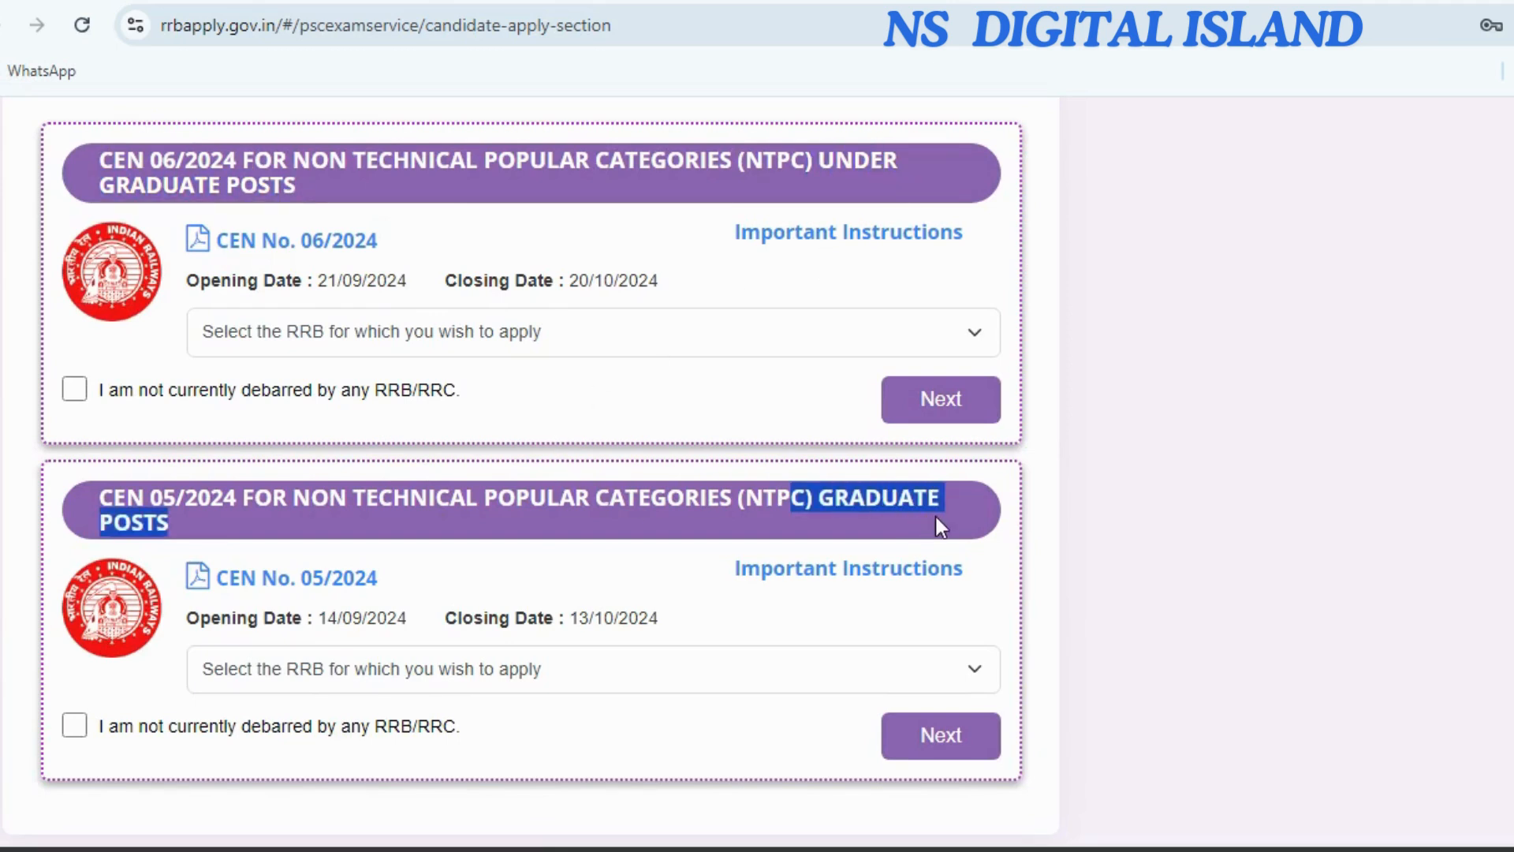
pyautogui.click(556, 390)
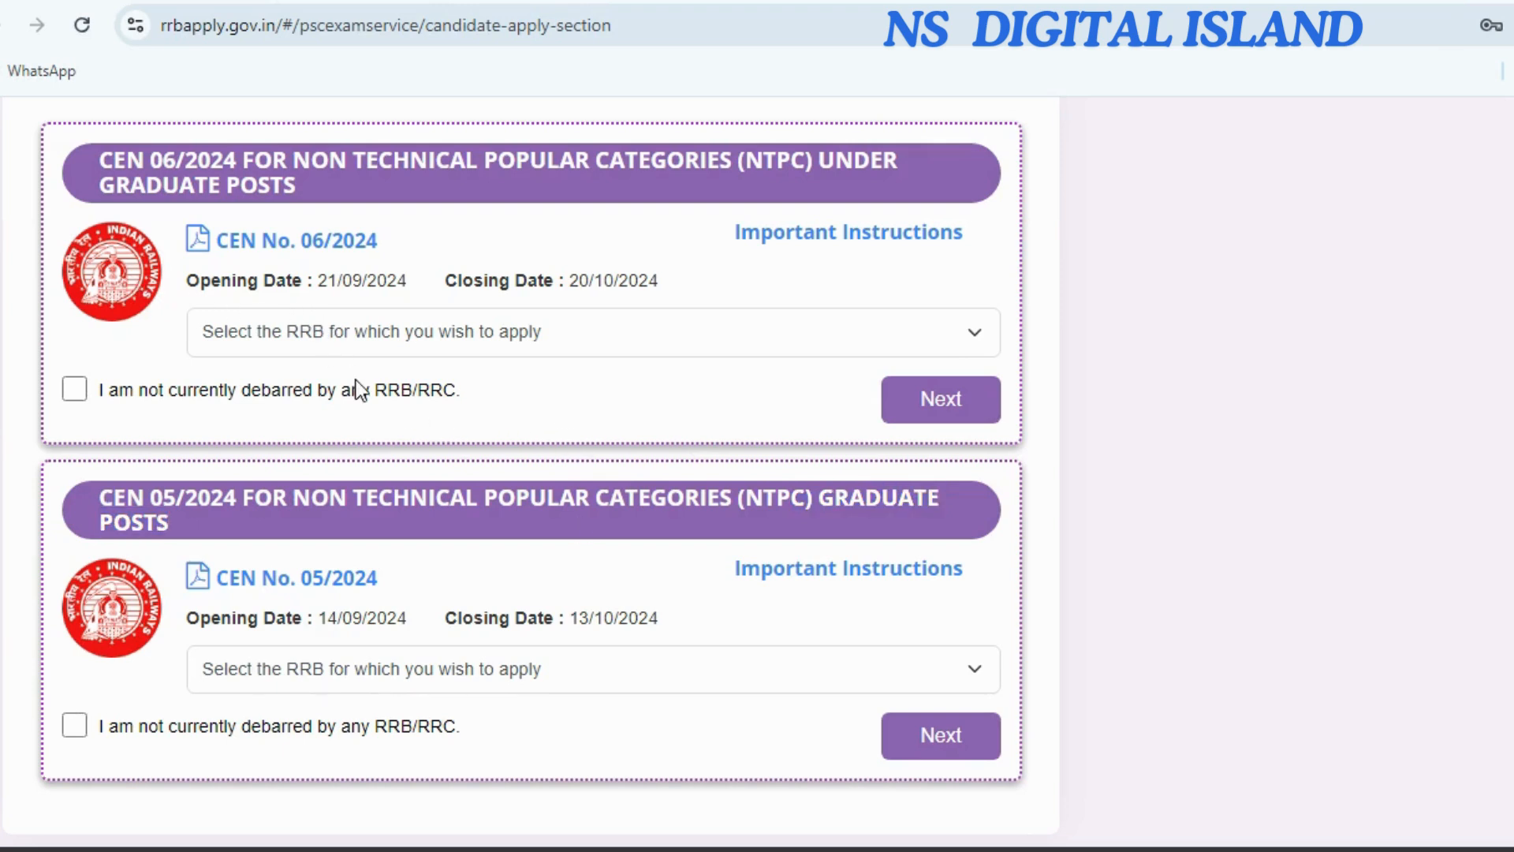
pyautogui.scroll(-1, 532, 650)
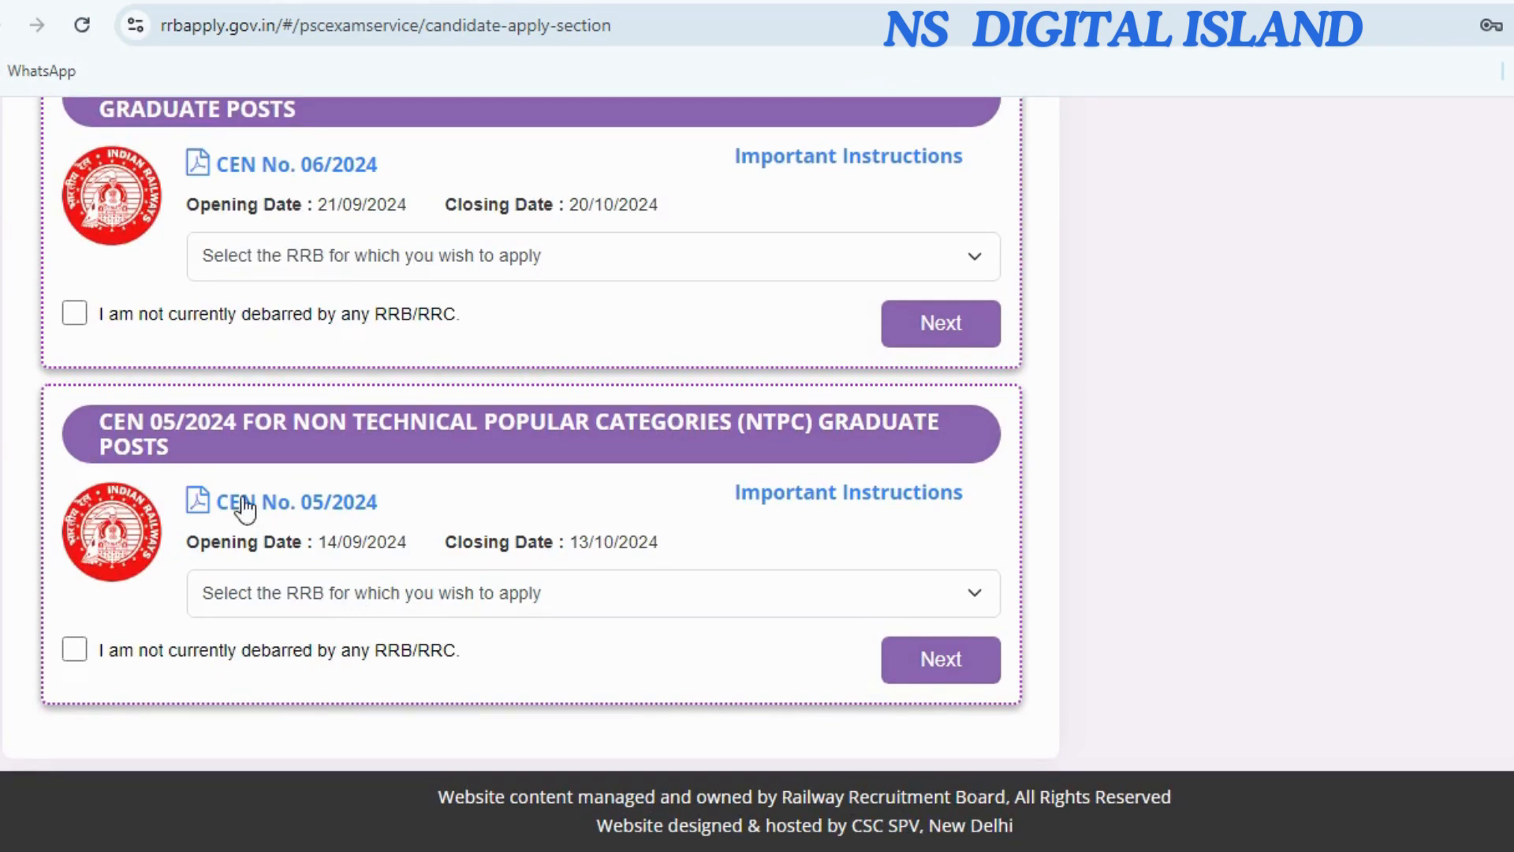
# For CEN 05/2024, choose RRB Kolkata, declare not debarred, and proceed.
pyautogui.click(440, 594)
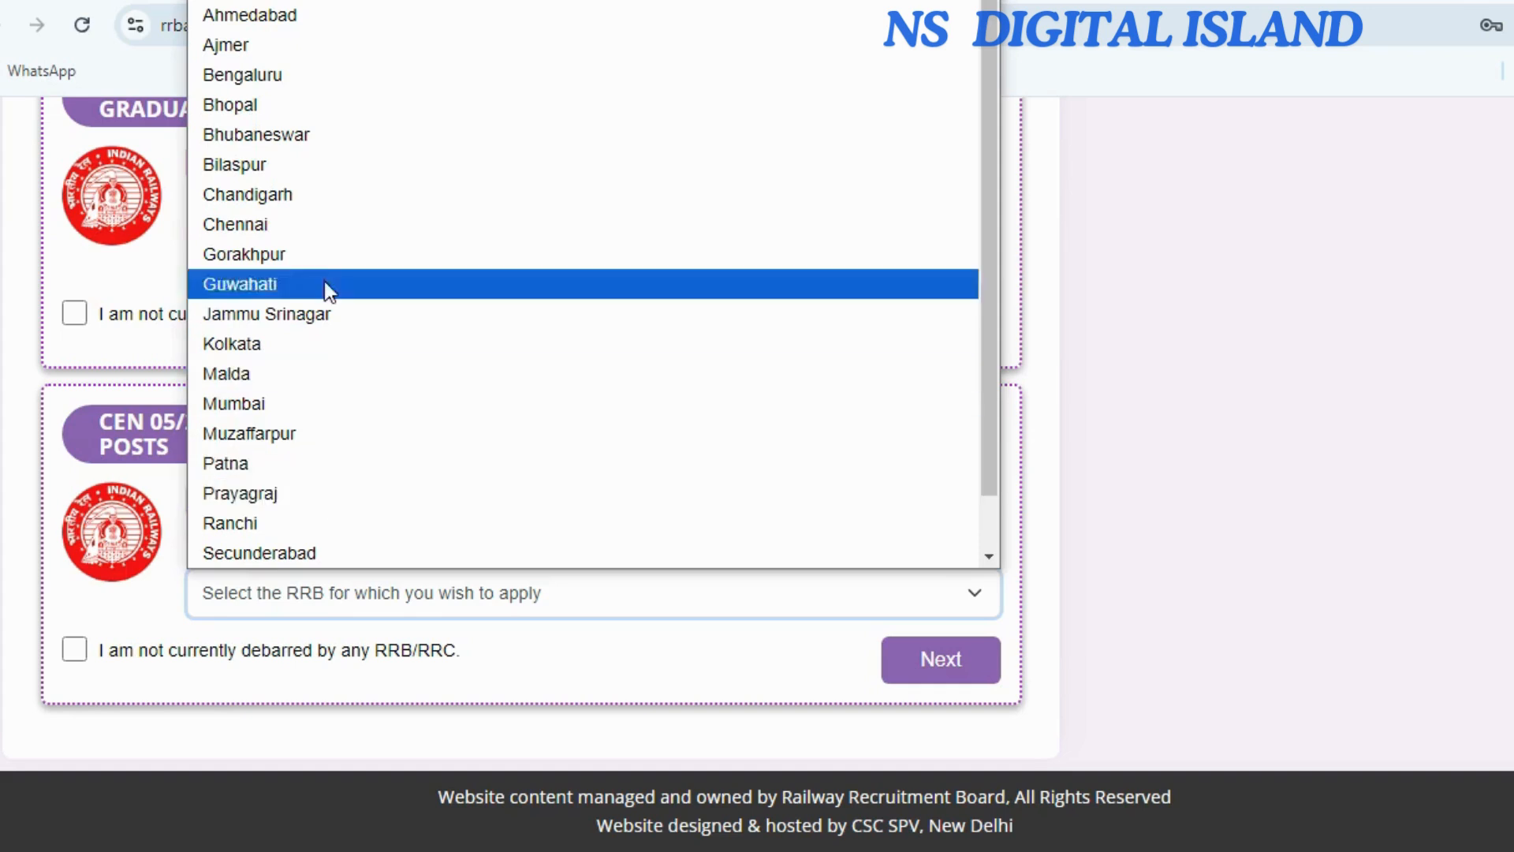
pyautogui.click(293, 361)
pyautogui.click(75, 650)
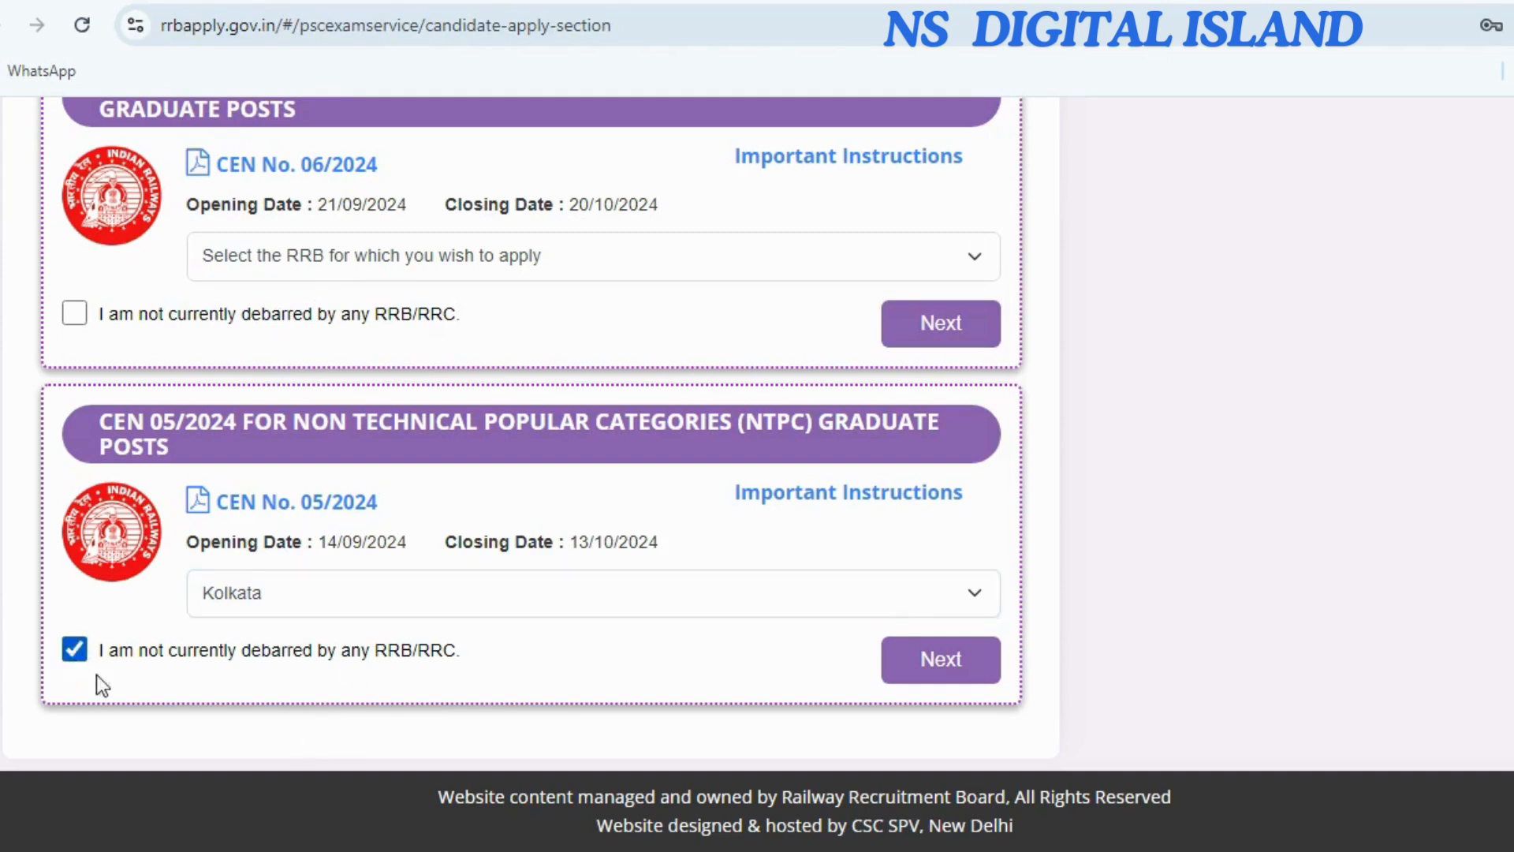
pyautogui.click(929, 677)
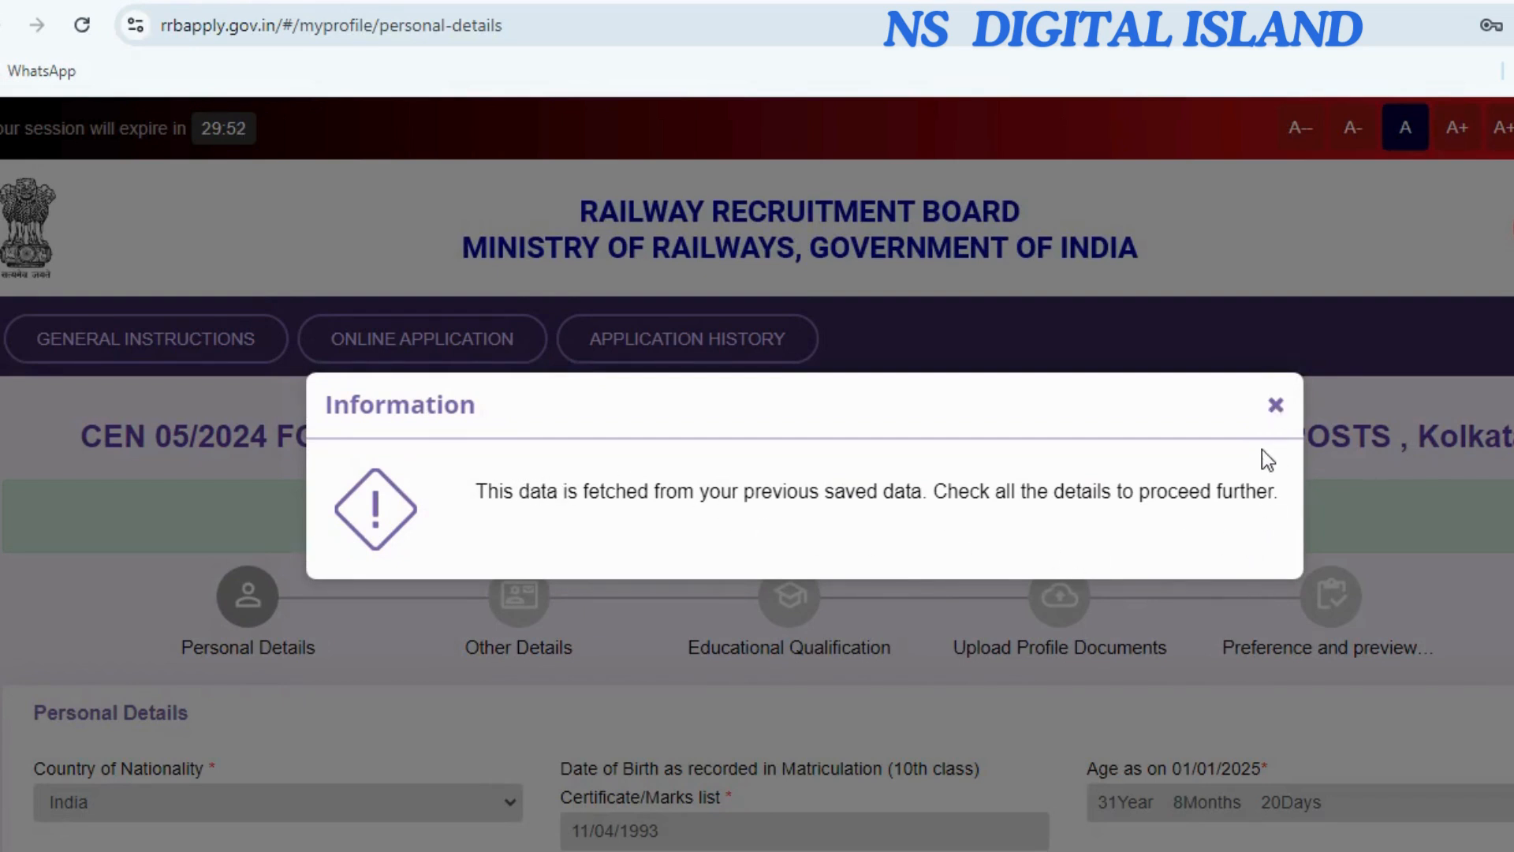
# Close the saved-data notice, highlight the Aadhaar verification message, and scroll to Personal Details.
pyautogui.click(1276, 407)
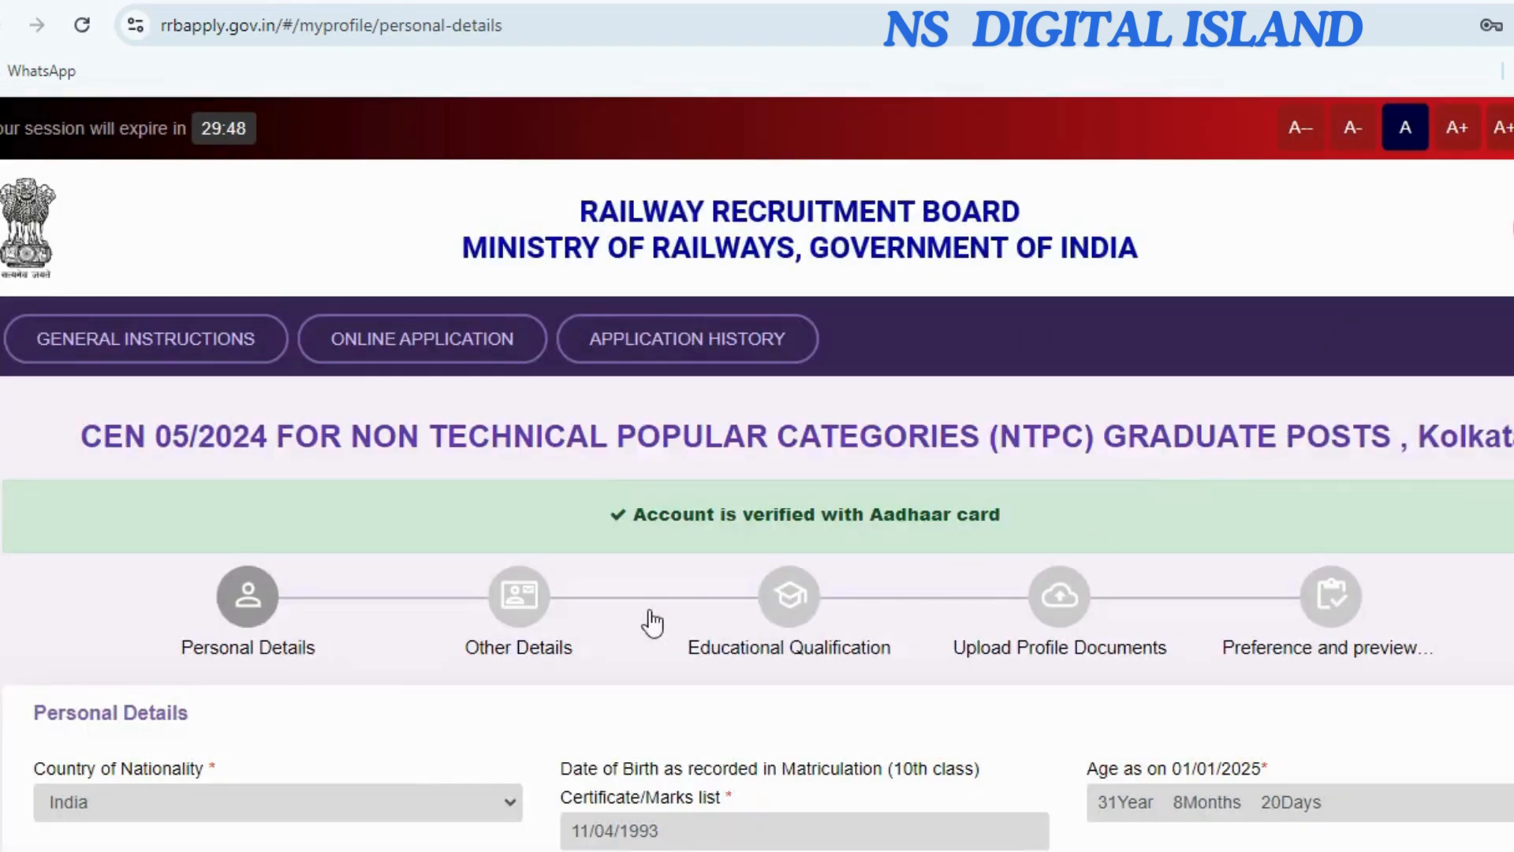
pyautogui.scroll(-6, 630, 630)
pyautogui.scroll(-2, 547, 581)
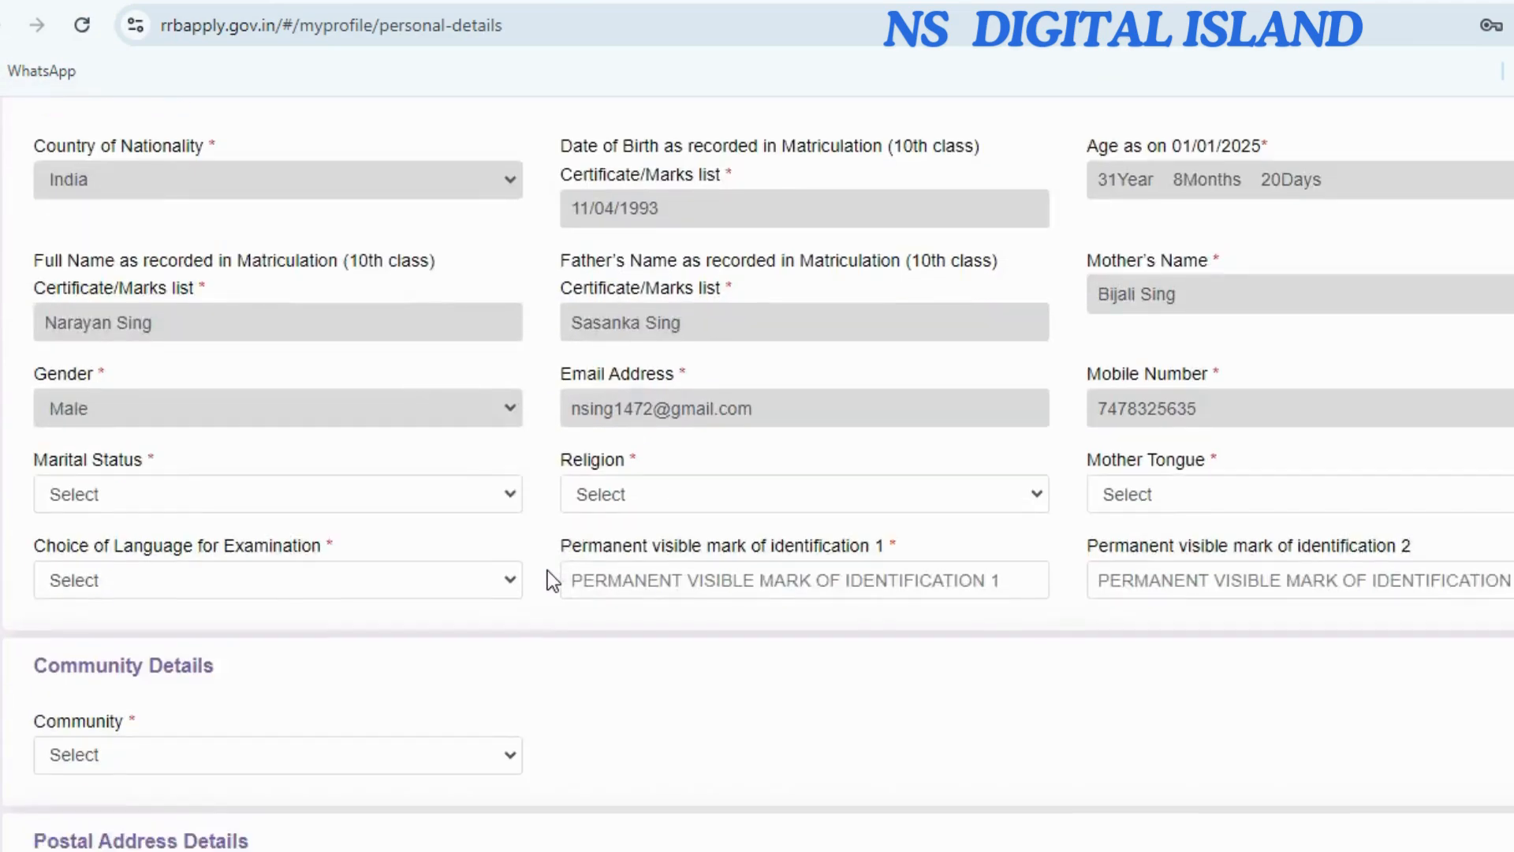
pyautogui.scroll(7, 544, 578)
pyautogui.moveTo(645, 394); pyautogui.dragTo(939, 476)
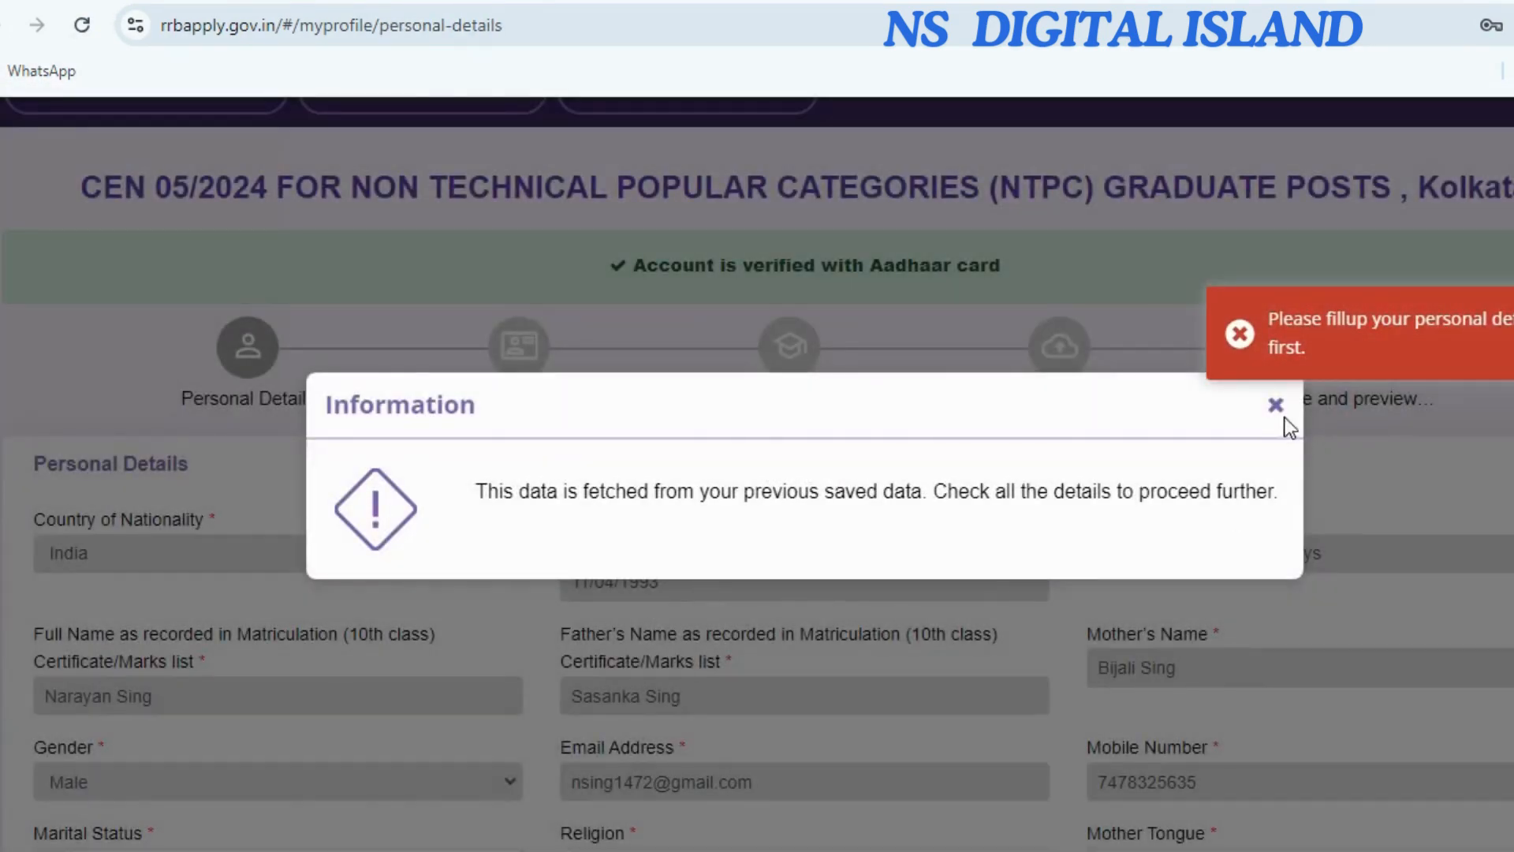
pyautogui.click(1275, 404)
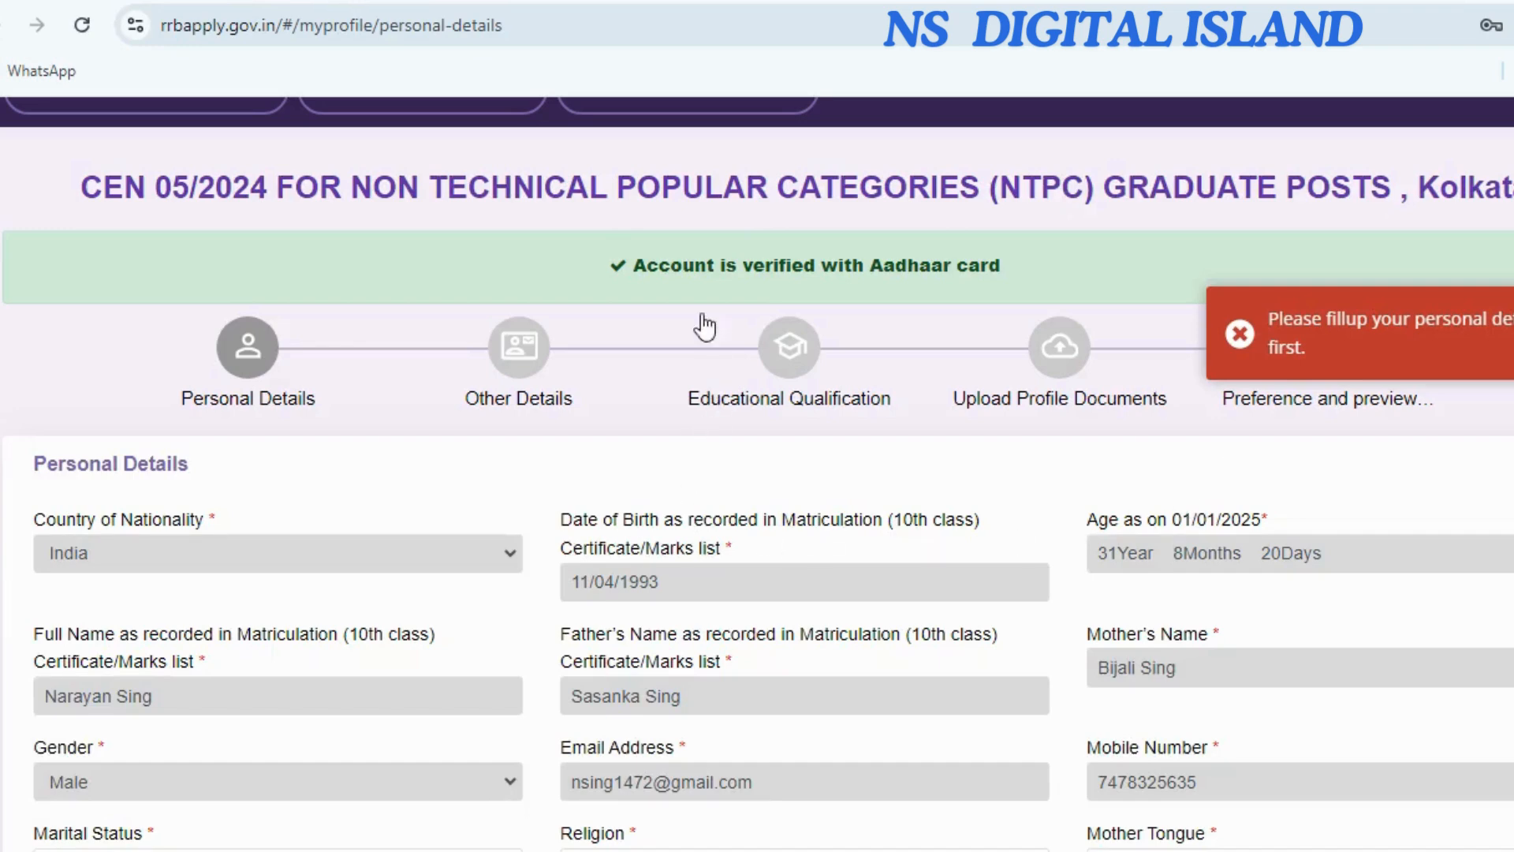
pyautogui.moveTo(682, 268); pyautogui.dragTo(981, 268)
pyautogui.click(670, 444)
pyautogui.scroll(-4, 395, 566)
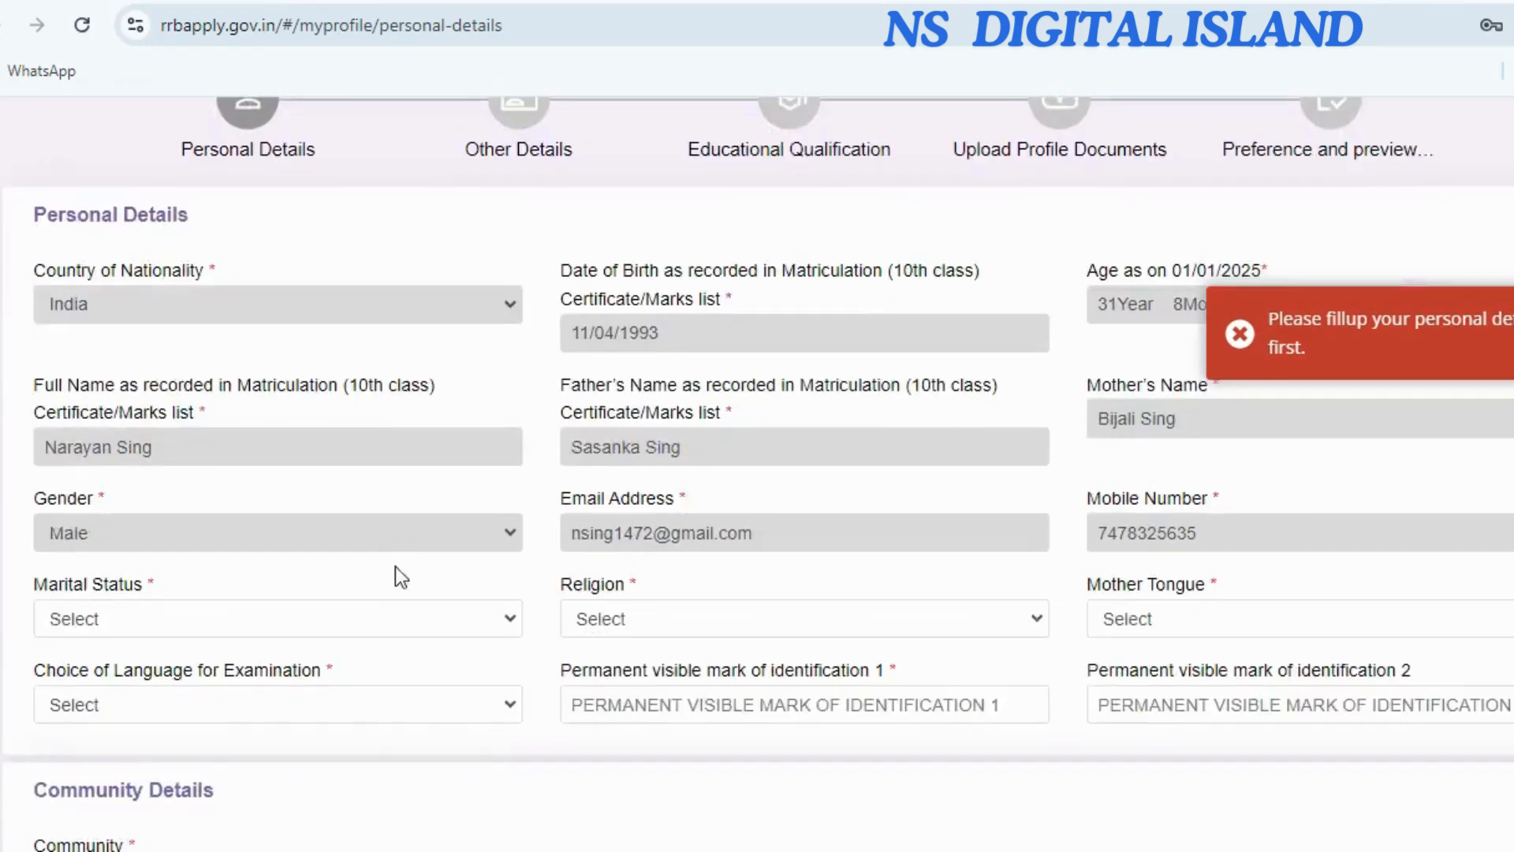
pyautogui.scroll(-1, 311, 564)
pyautogui.scroll(-4, 302, 552)
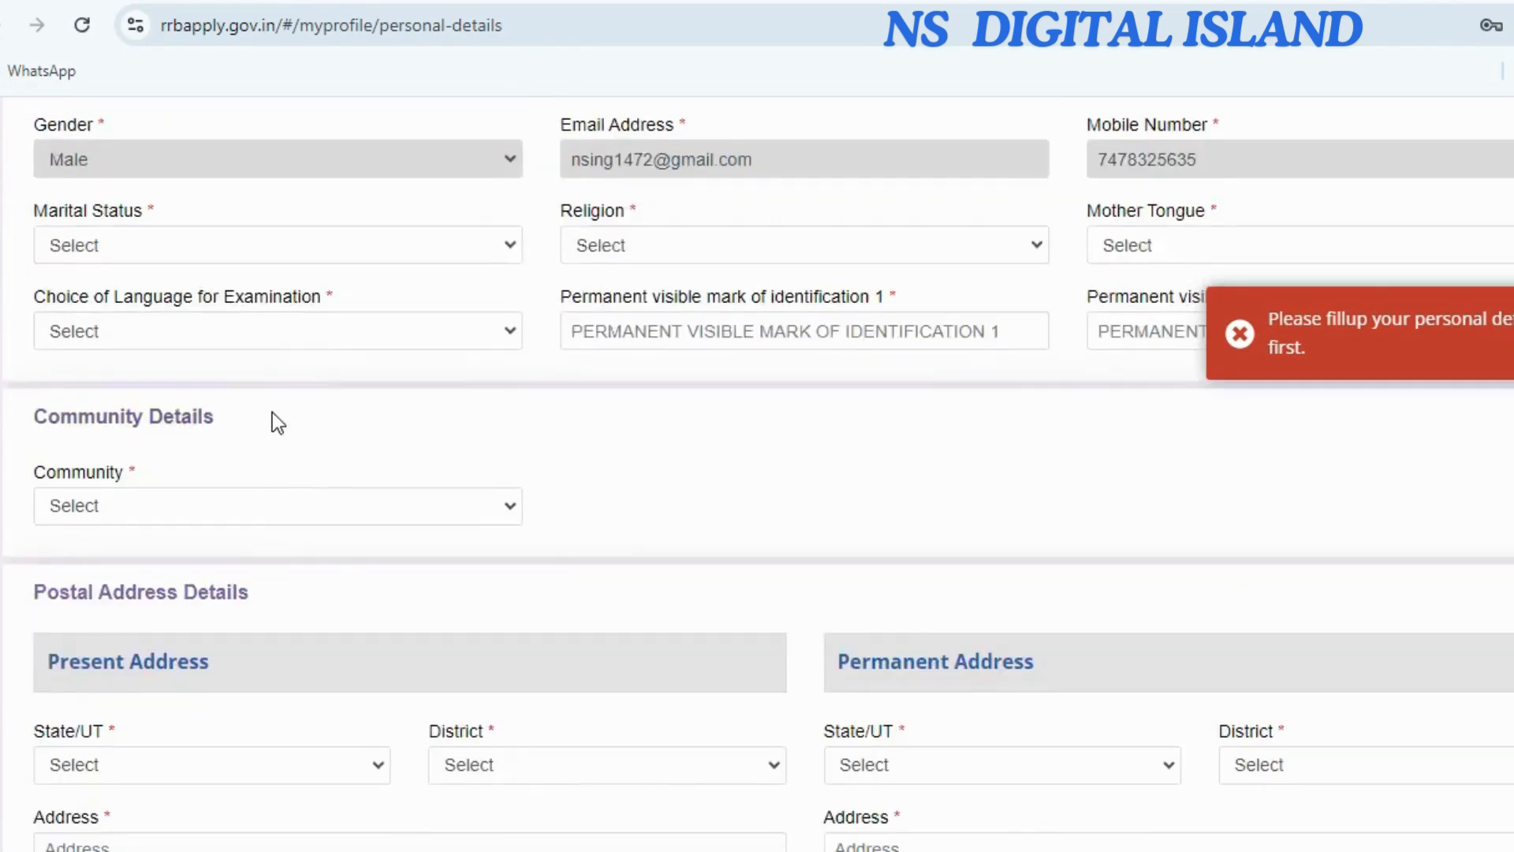
# Set Marital Status Unmarried, Religion Hindu, Mother Tongue Bengali and exam language Bengali.
pyautogui.click(328, 132)
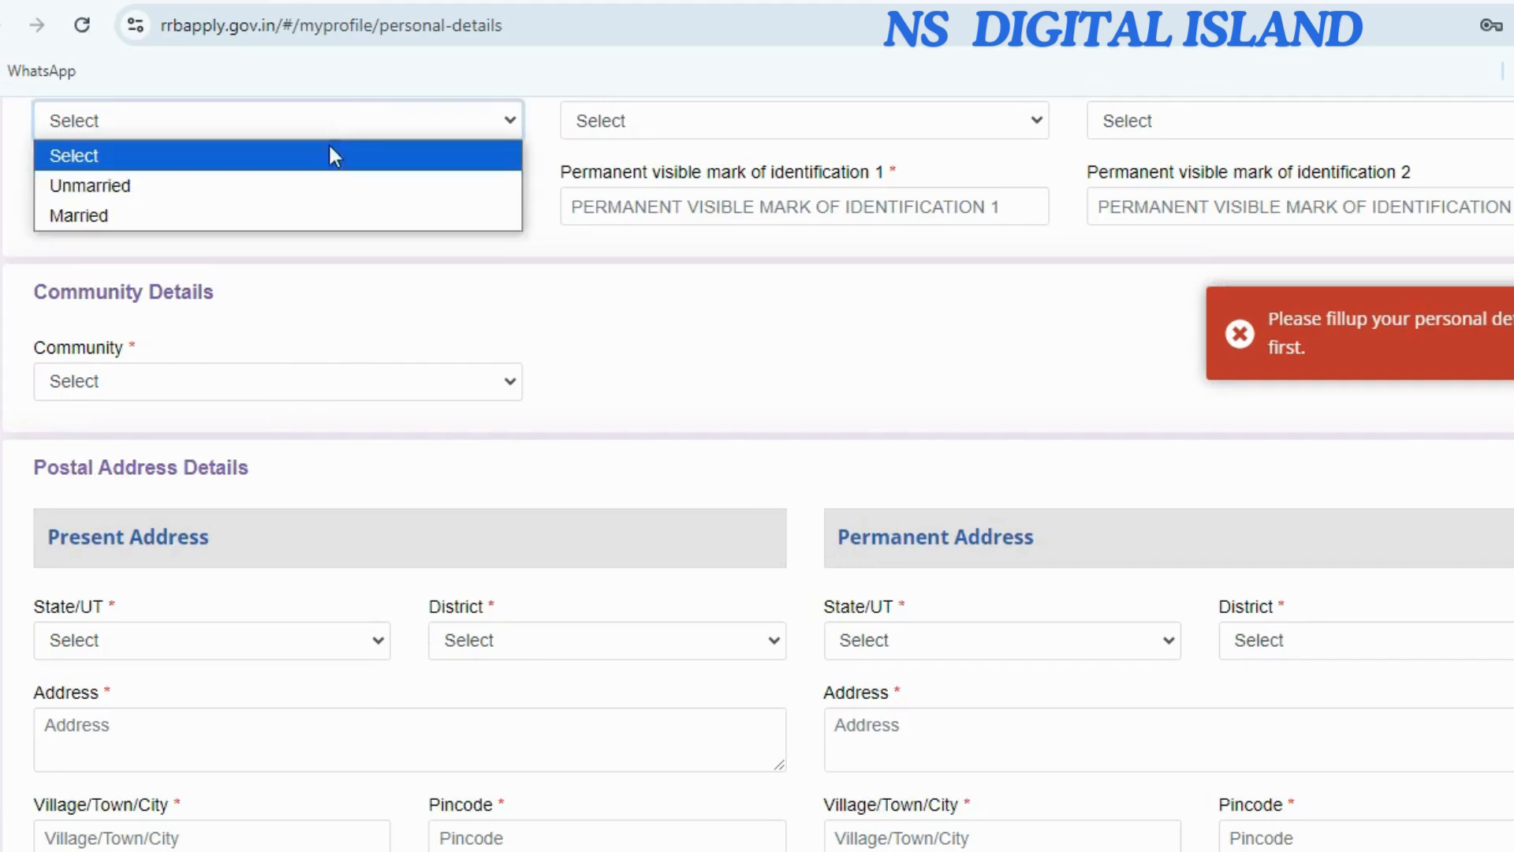
pyautogui.click(292, 192)
pyautogui.click(635, 122)
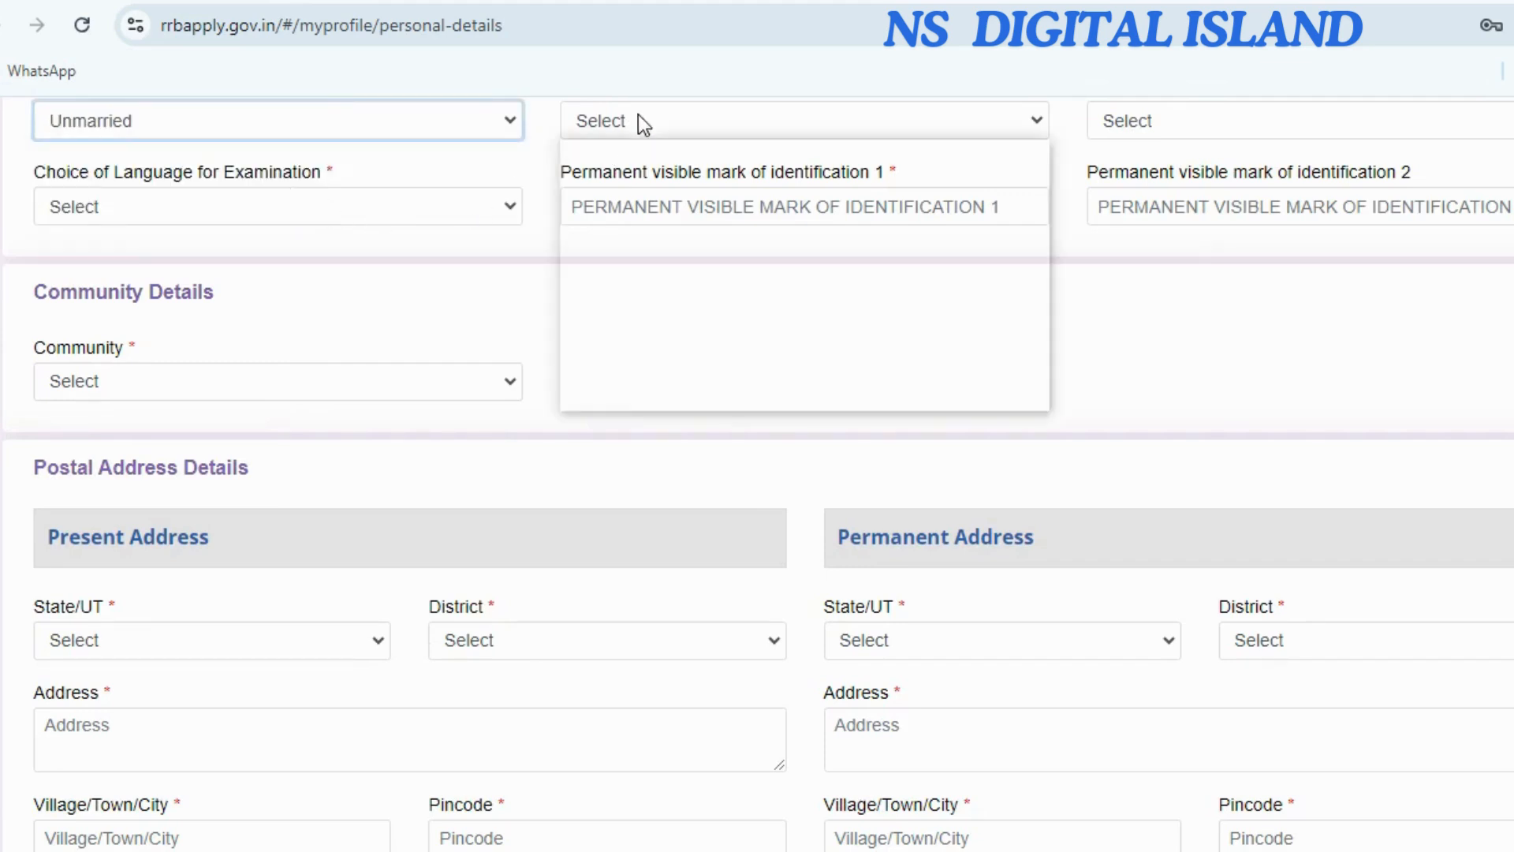
pyautogui.click(618, 189)
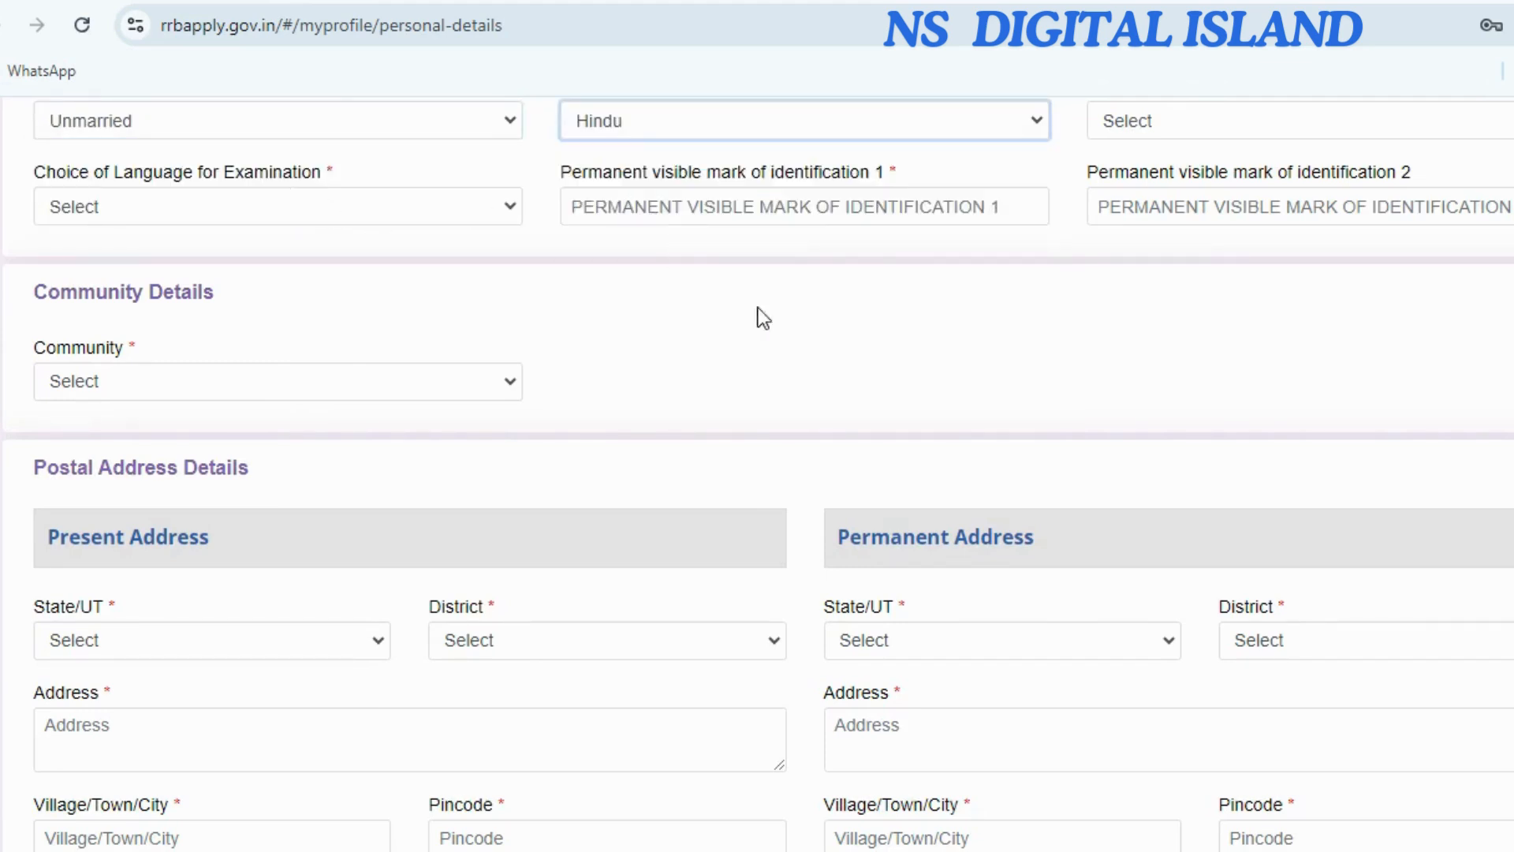
pyautogui.scroll(2, 789, 315)
pyautogui.click(1176, 258)
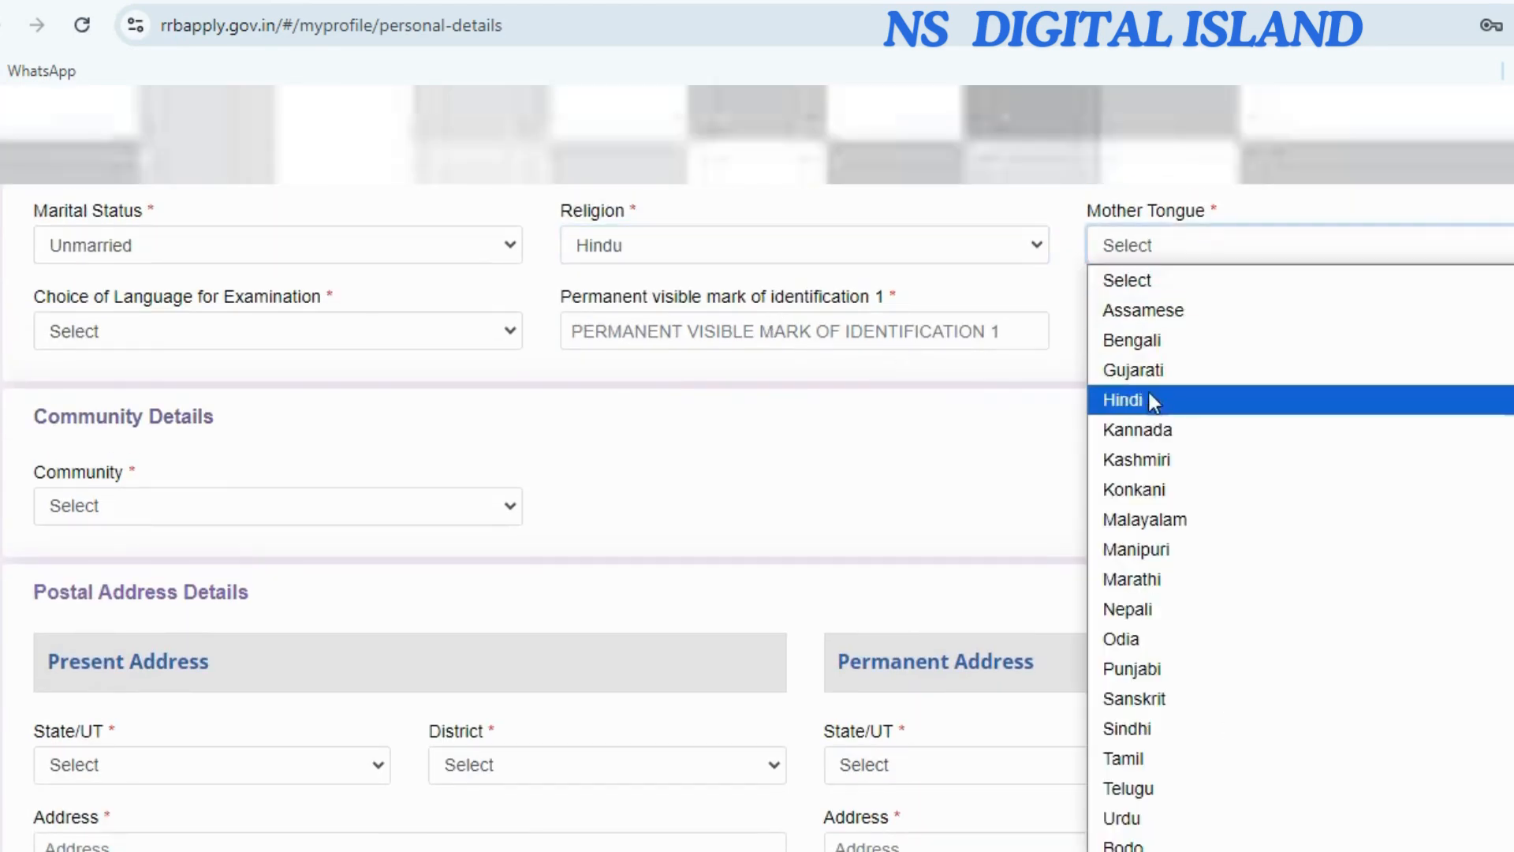
pyautogui.click(1139, 347)
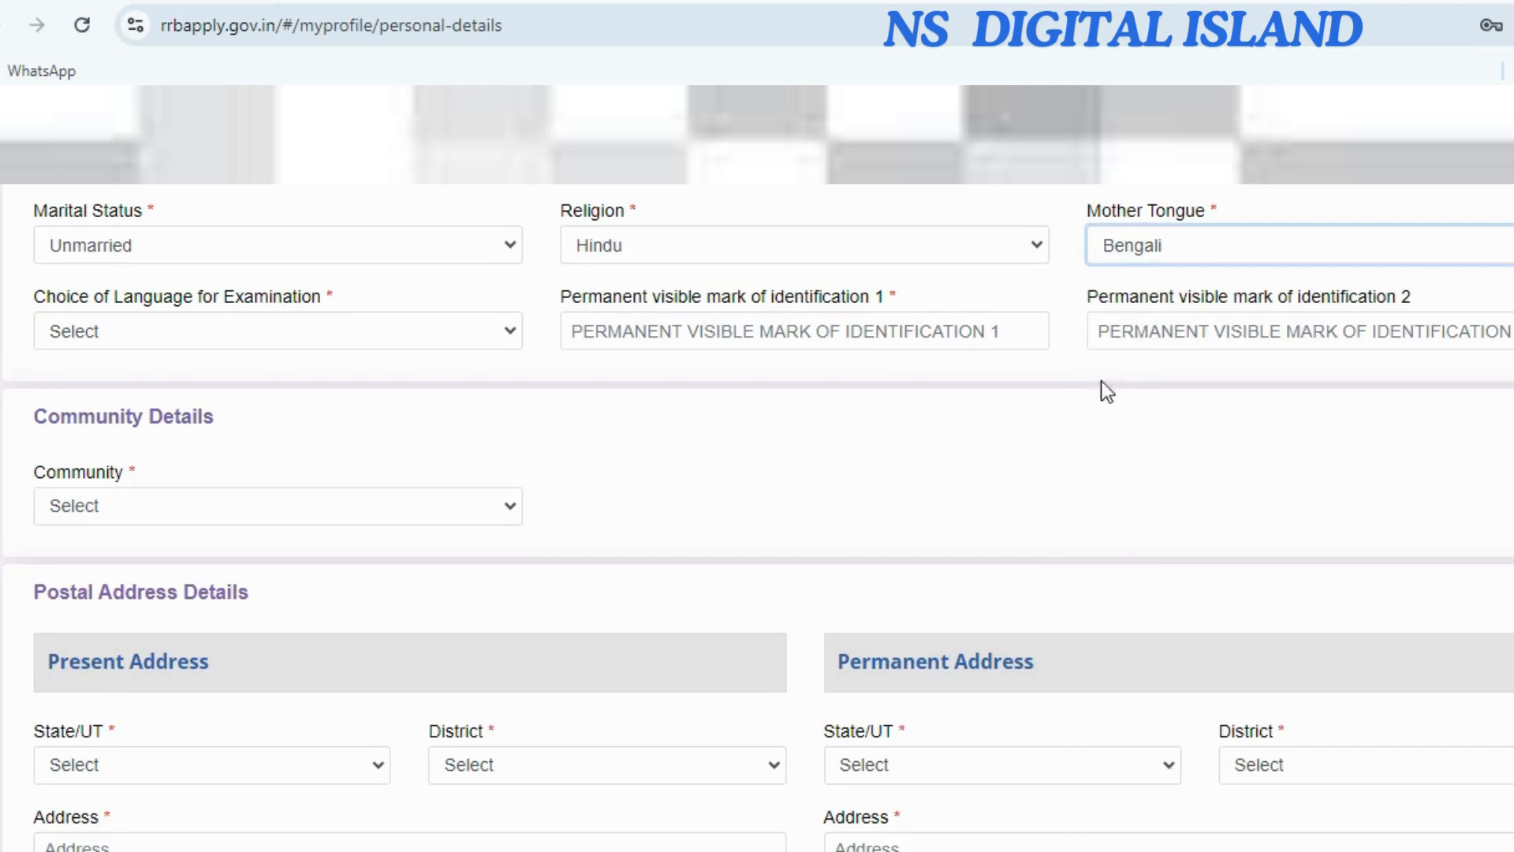
pyautogui.click(198, 352)
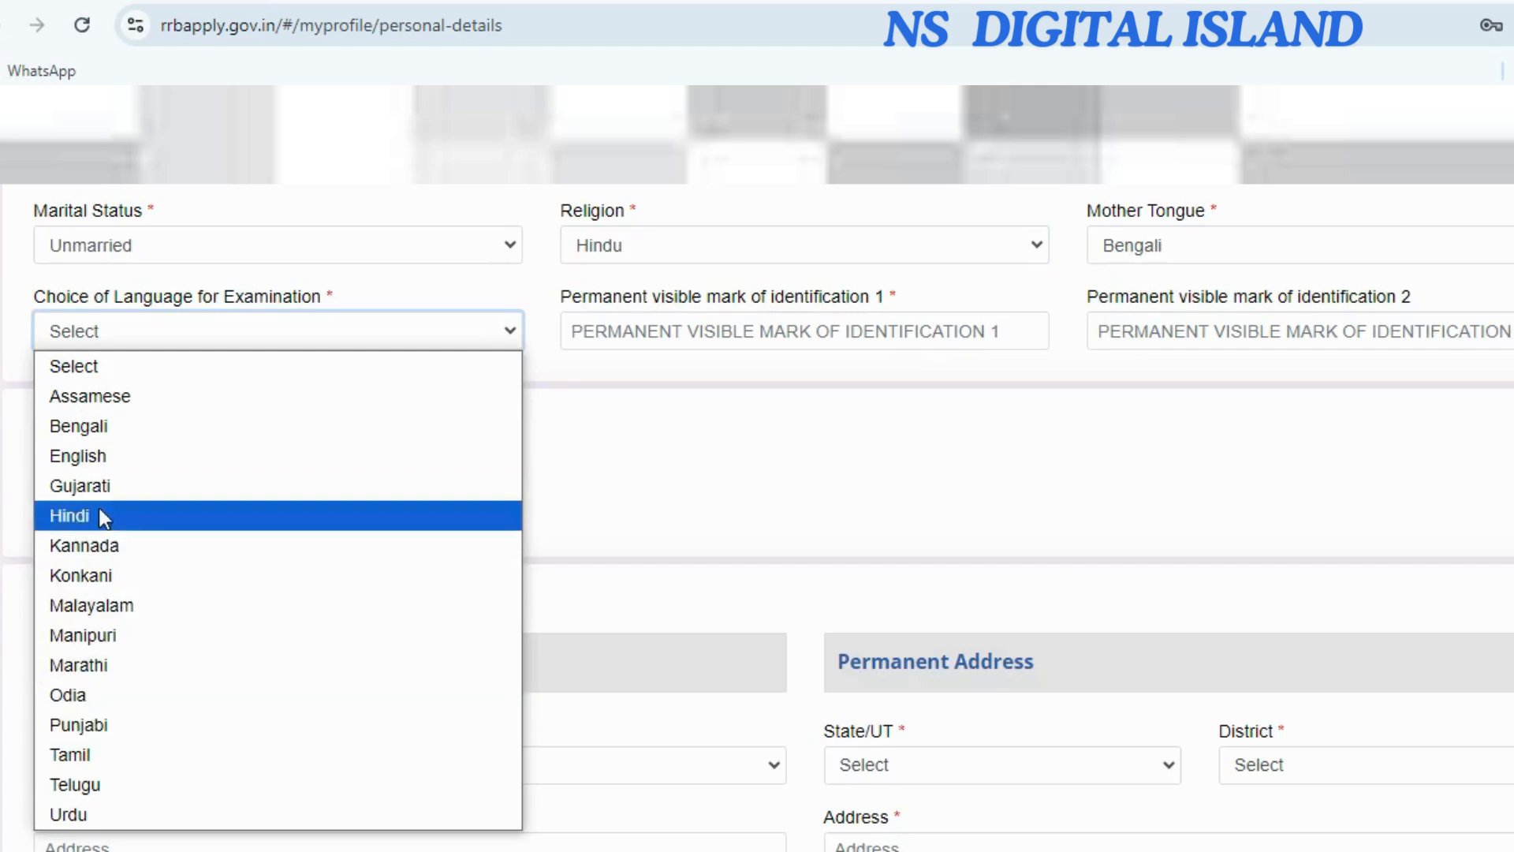
pyautogui.click(112, 429)
# Enter CUT as identification mark 1 and keep Community as UR (Unreserved).
pyautogui.click(612, 330)
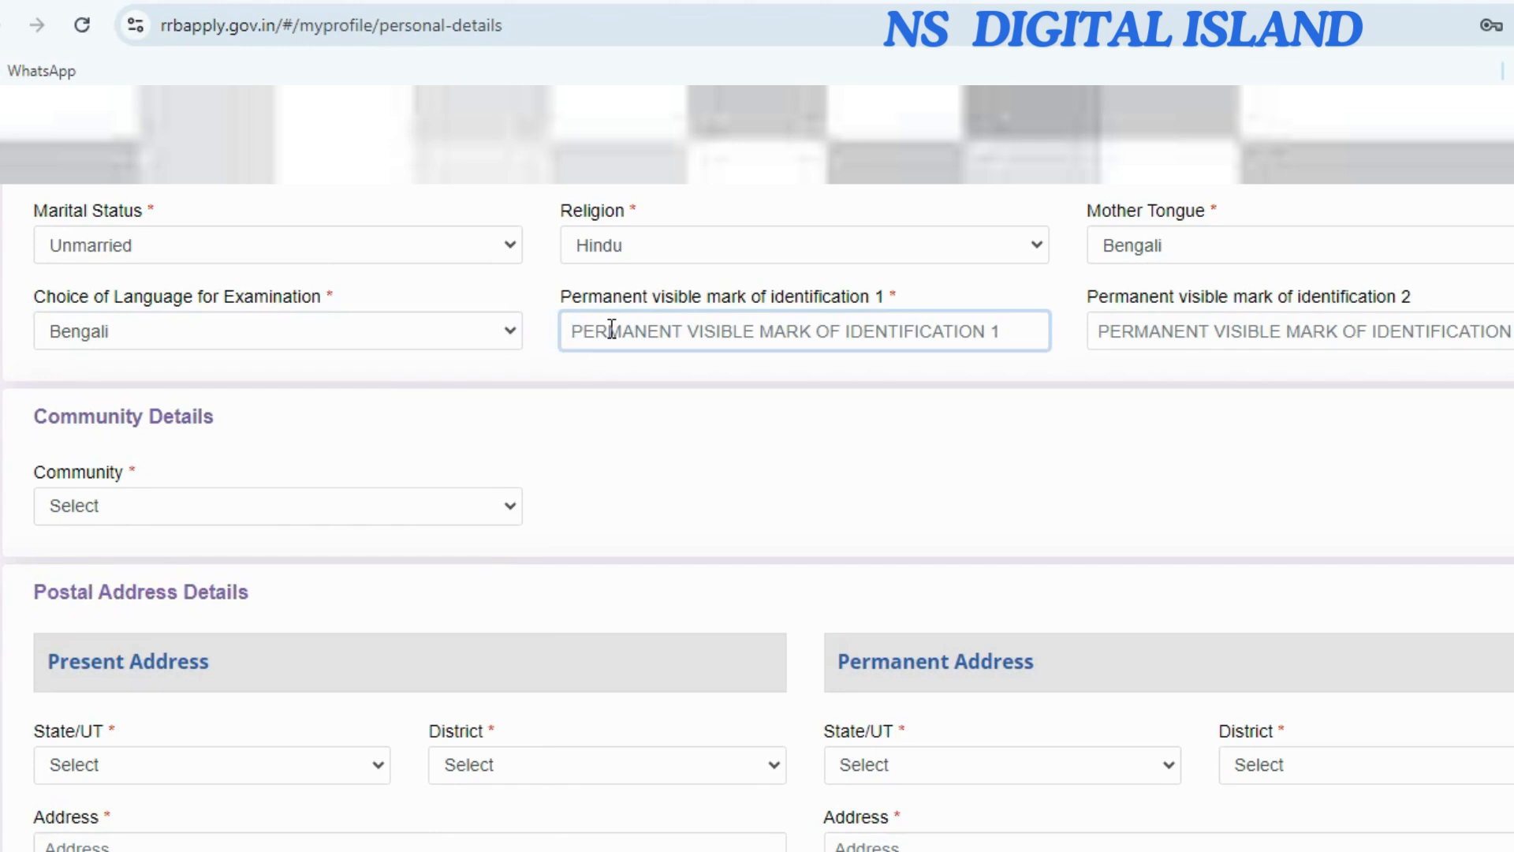
pyautogui.write('CUT')
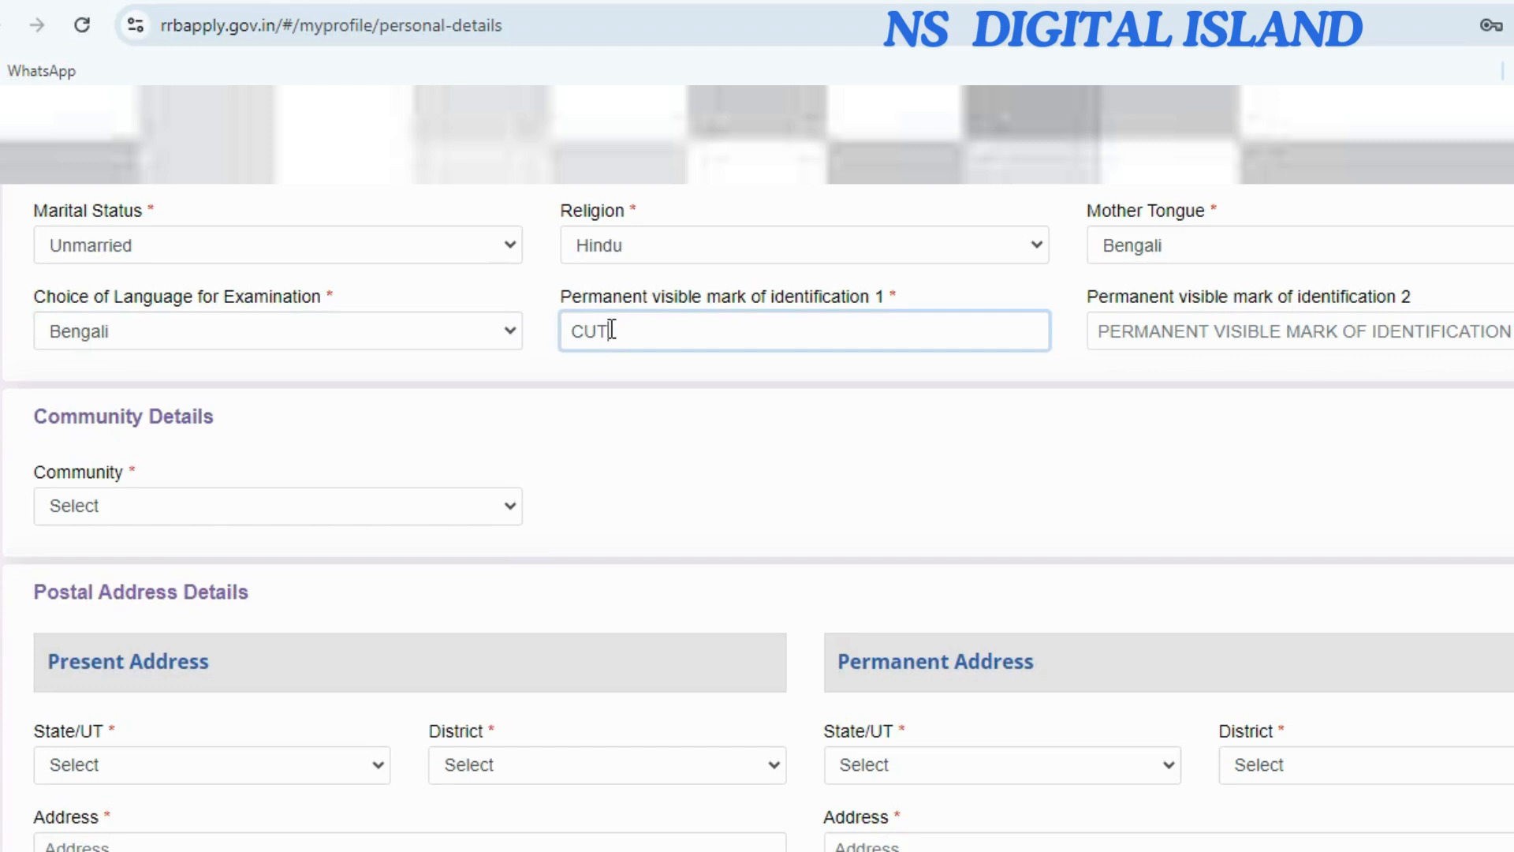
pyautogui.click(1153, 328)
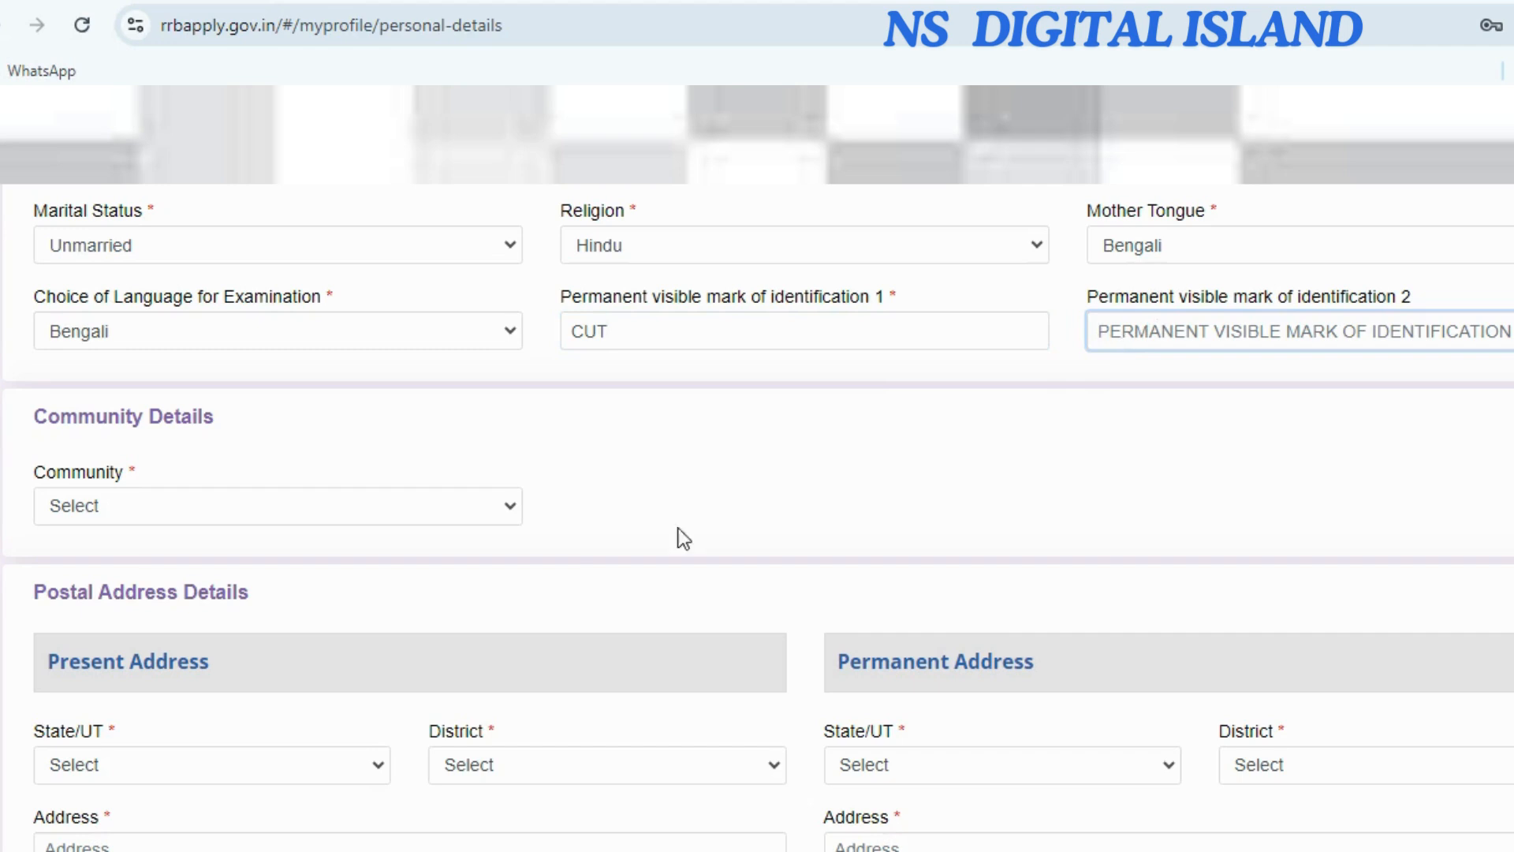
pyautogui.click(167, 509)
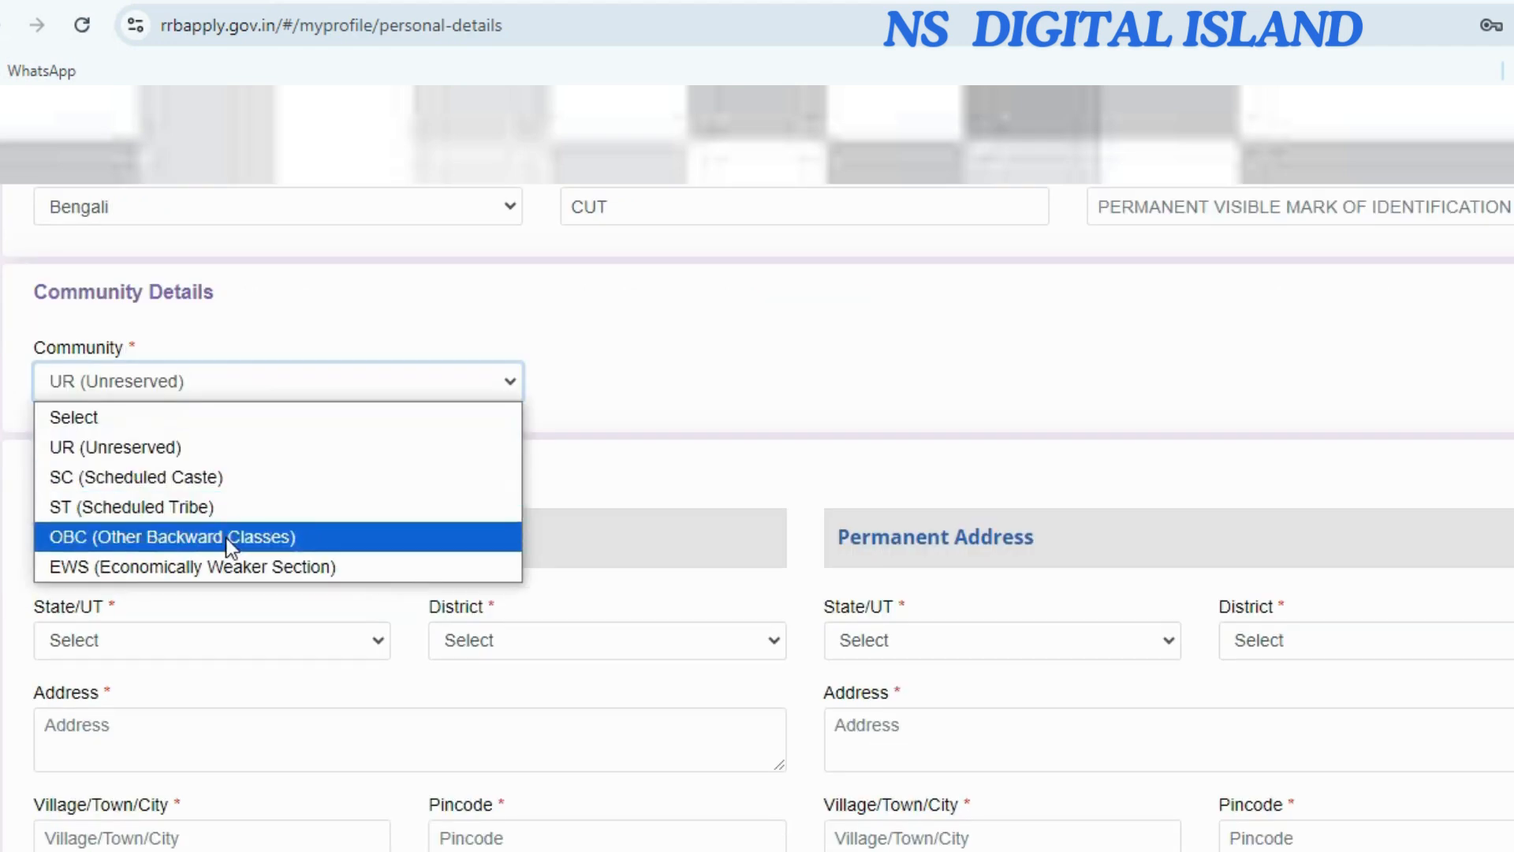
pyautogui.click(226, 451)
pyautogui.scroll(-2, 127, 585)
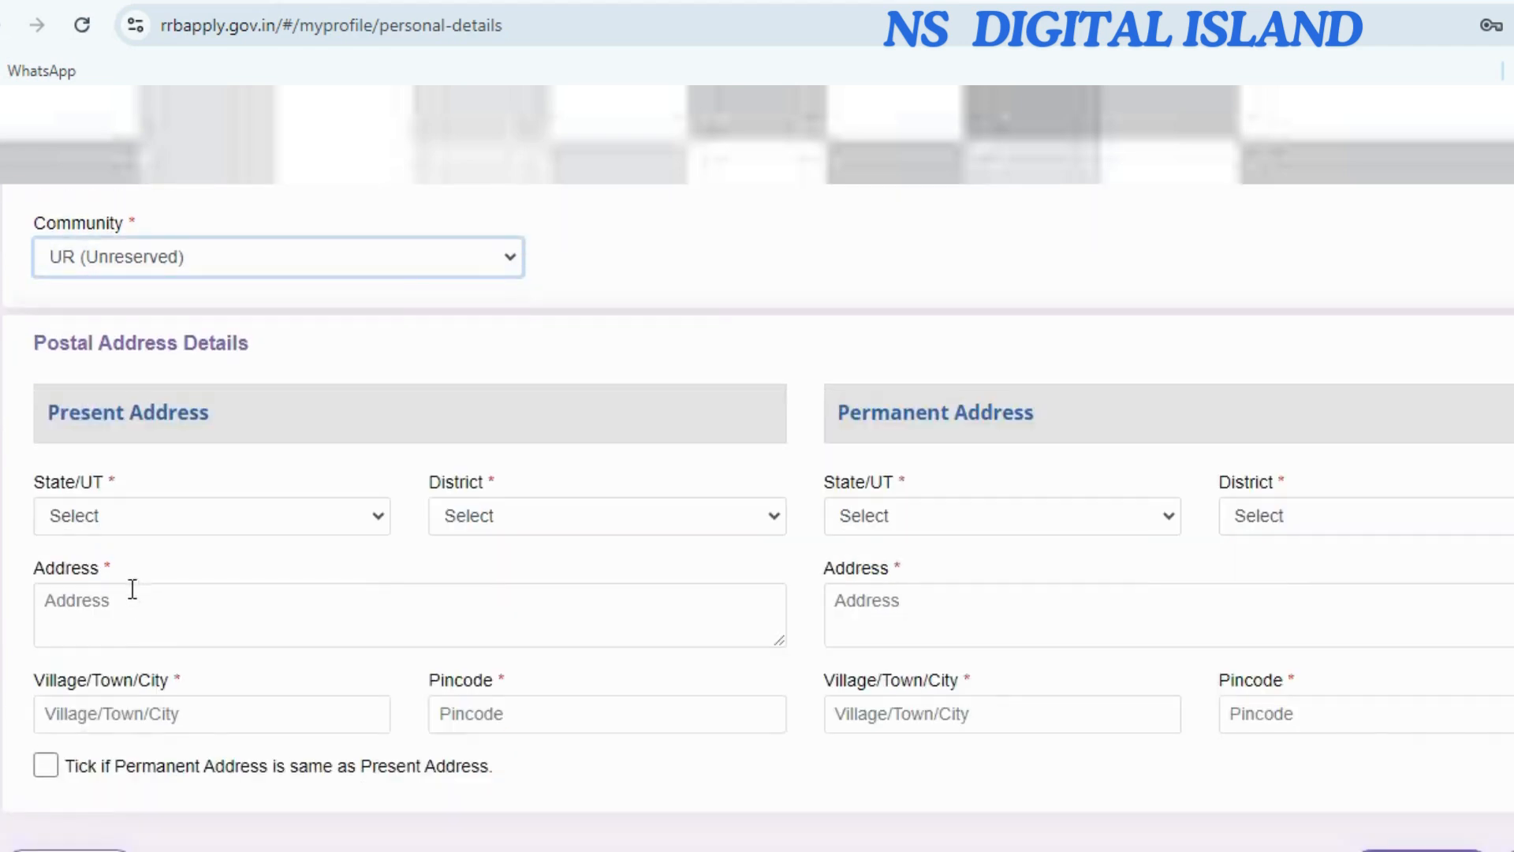
# Set the present address state to WEST BENGAL and district to Purba Medinipur.
pyautogui.click(142, 516)
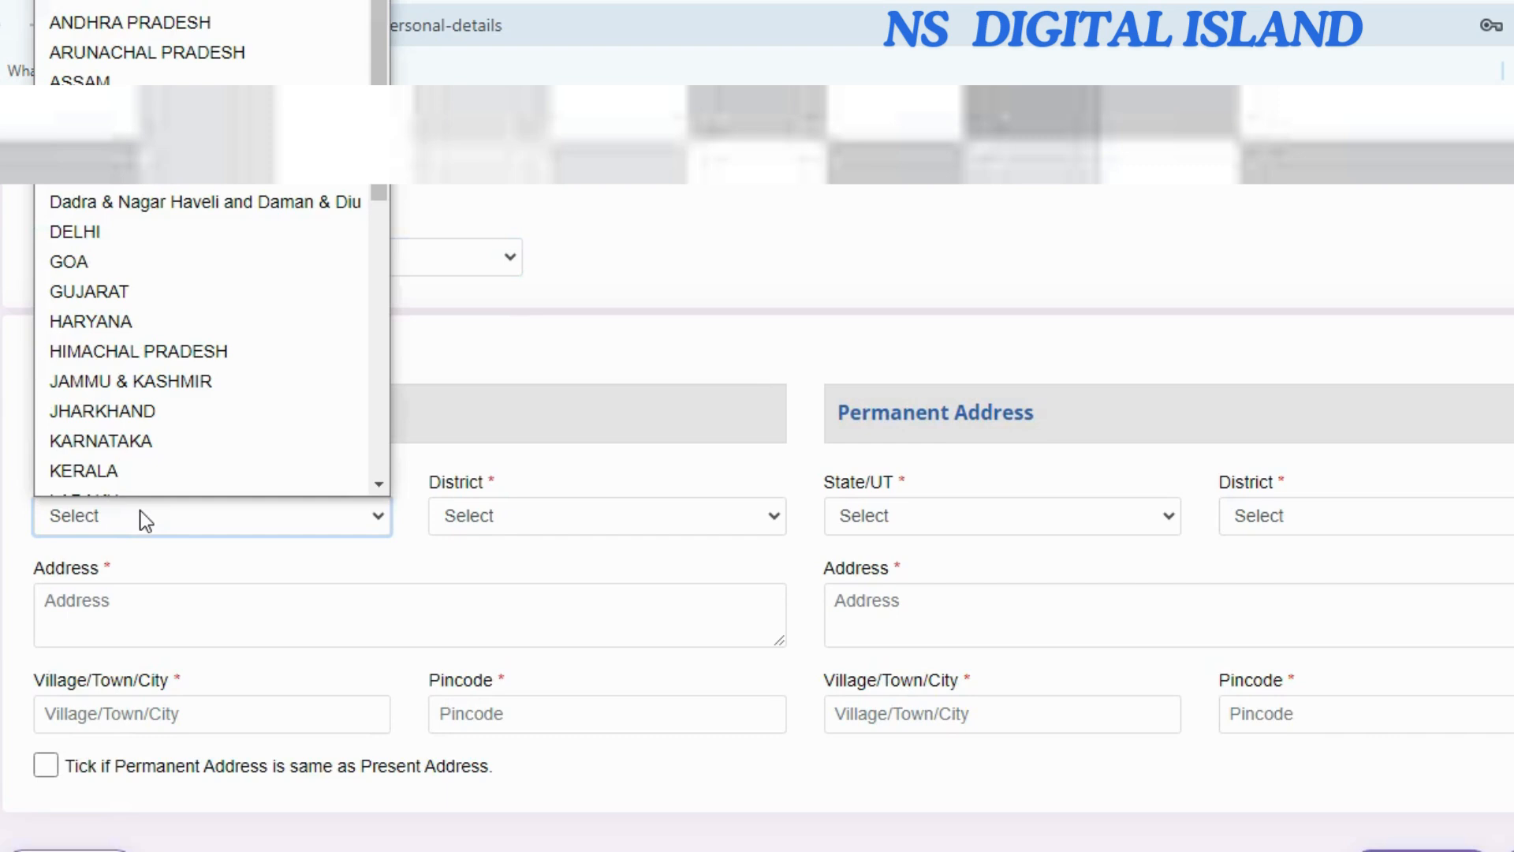
pyautogui.scroll(-6, 168, 433)
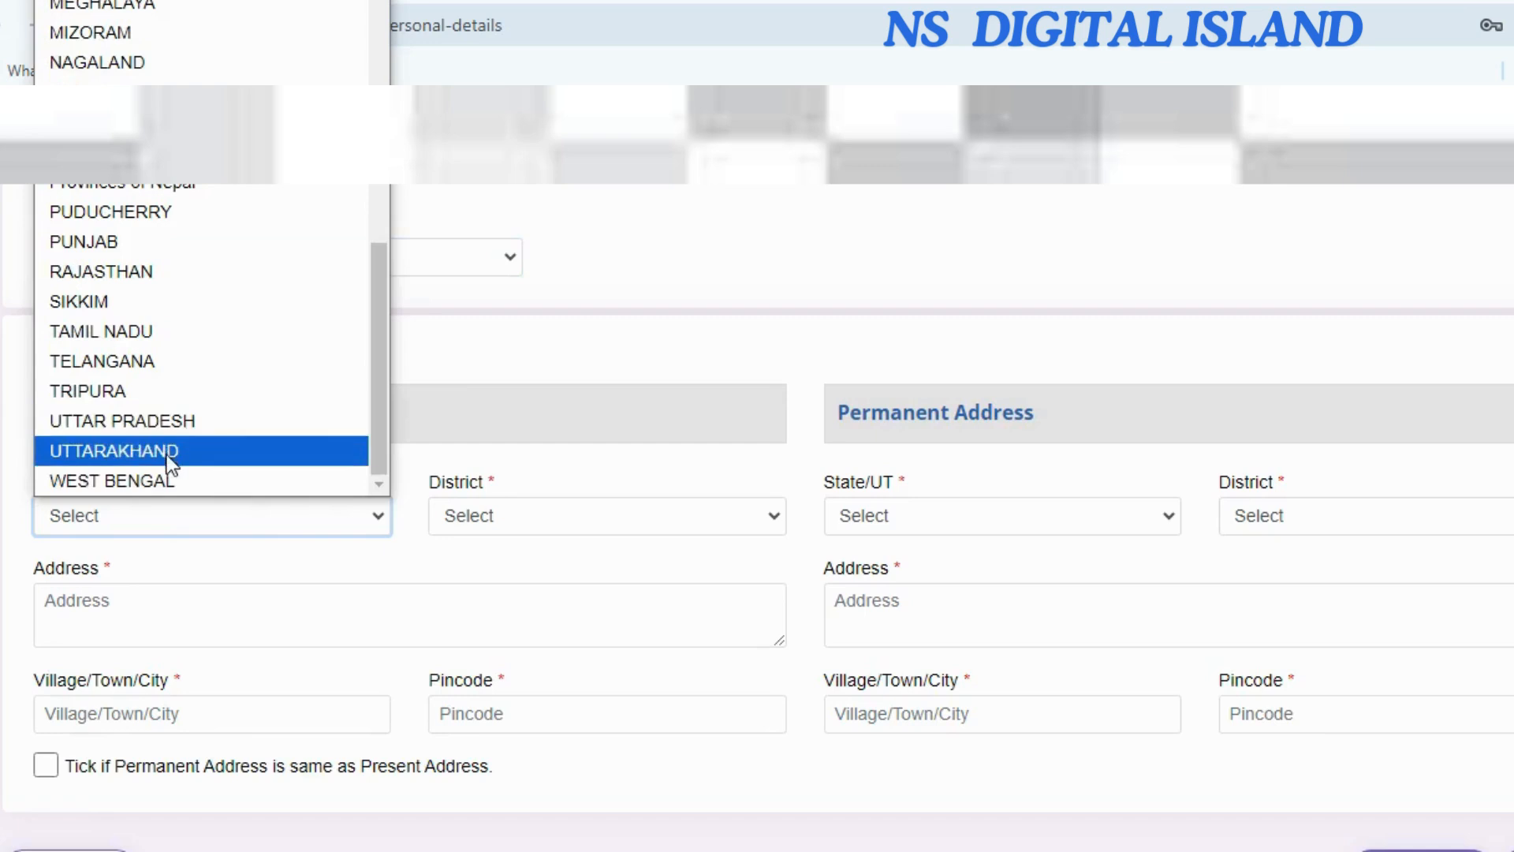
pyautogui.click(175, 476)
pyautogui.click(487, 516)
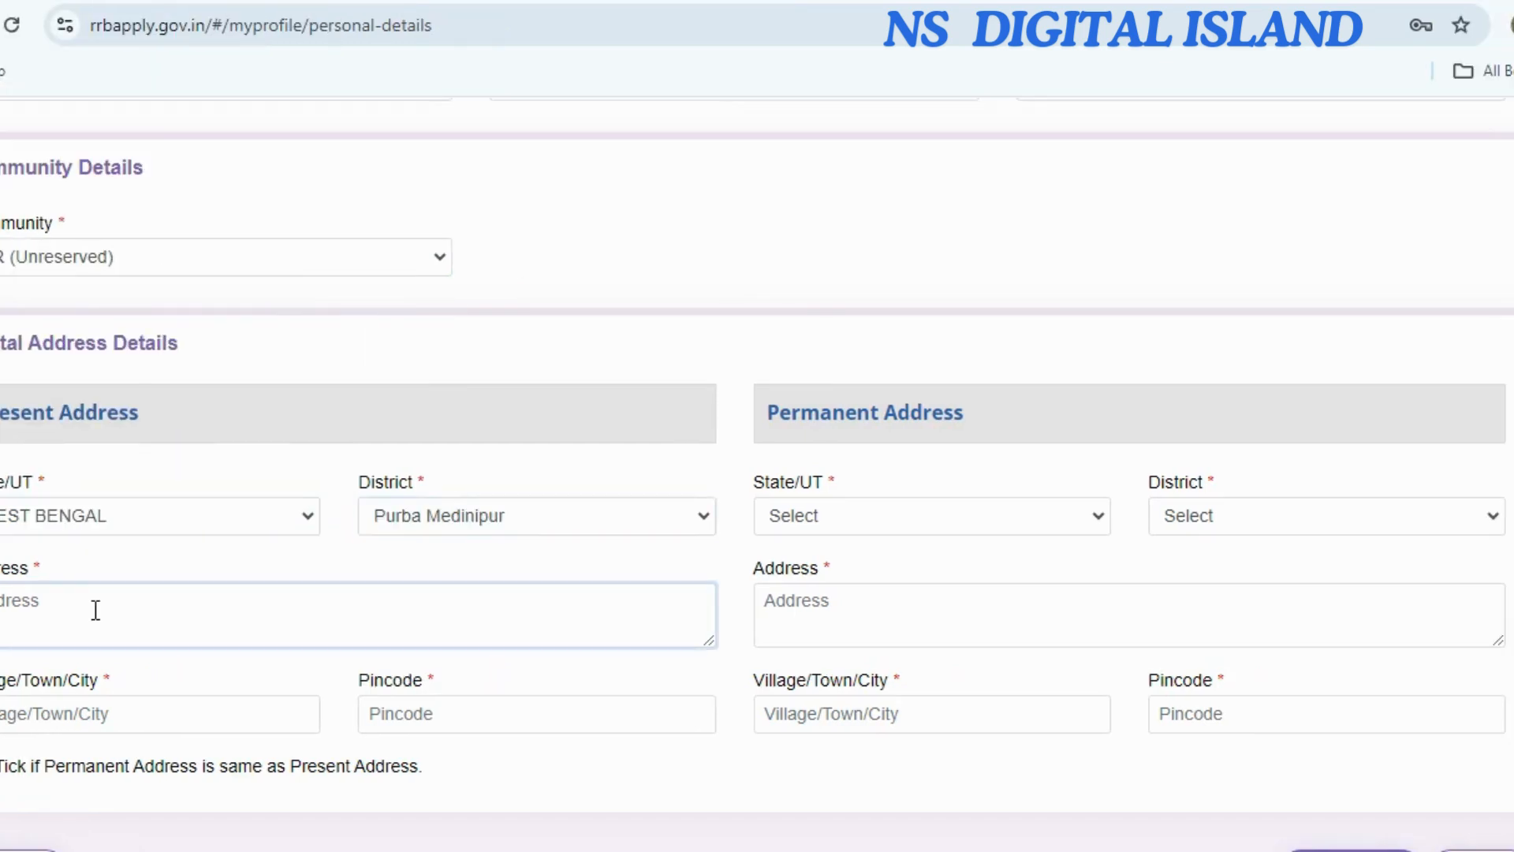
pyautogui.click(167, 609)
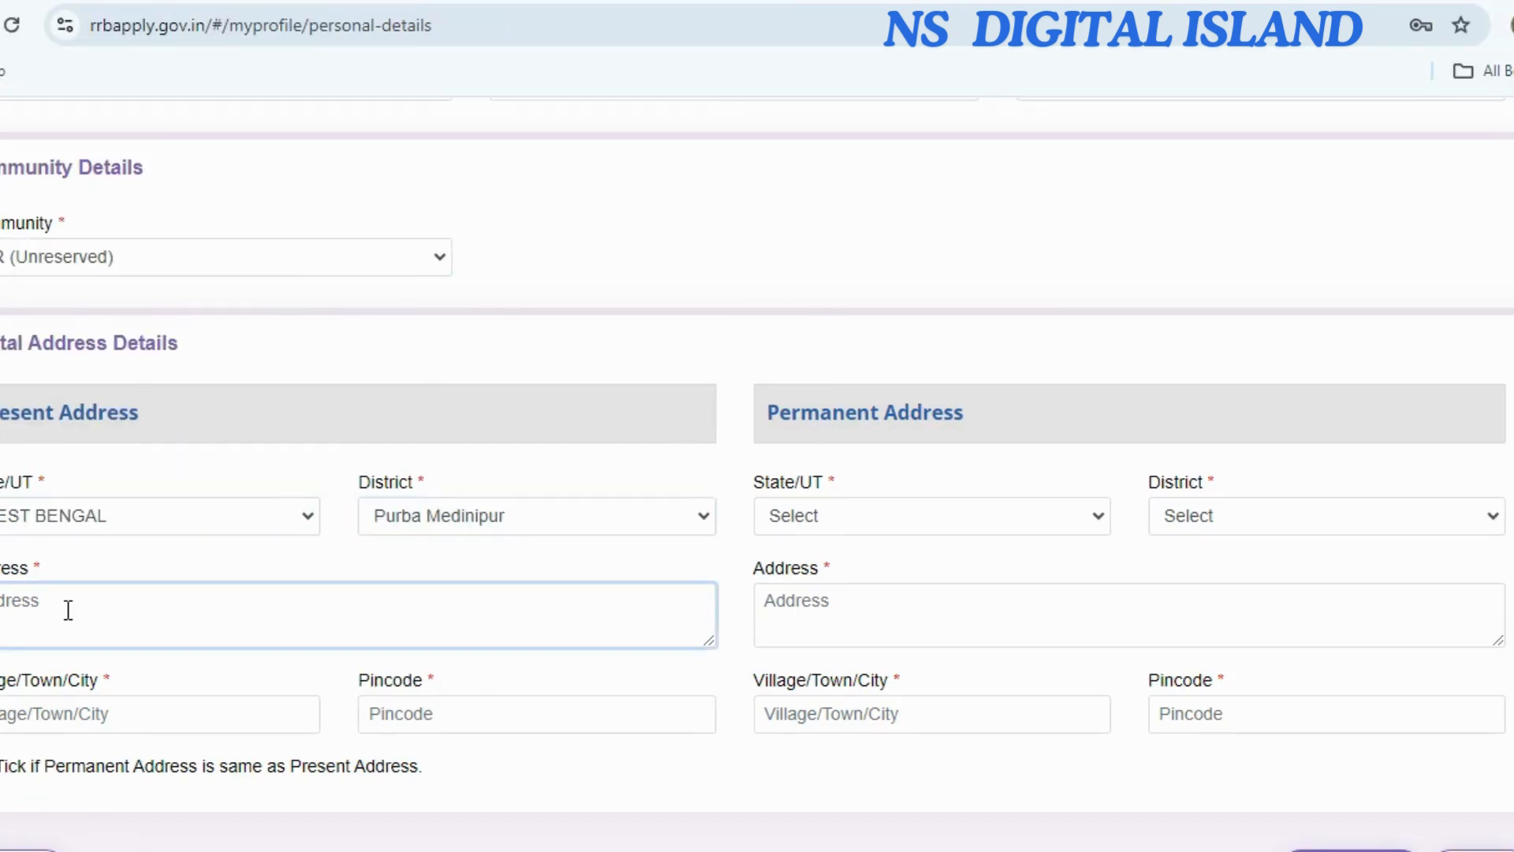
pyautogui.press('Tab')
pyautogui.press('Tab')
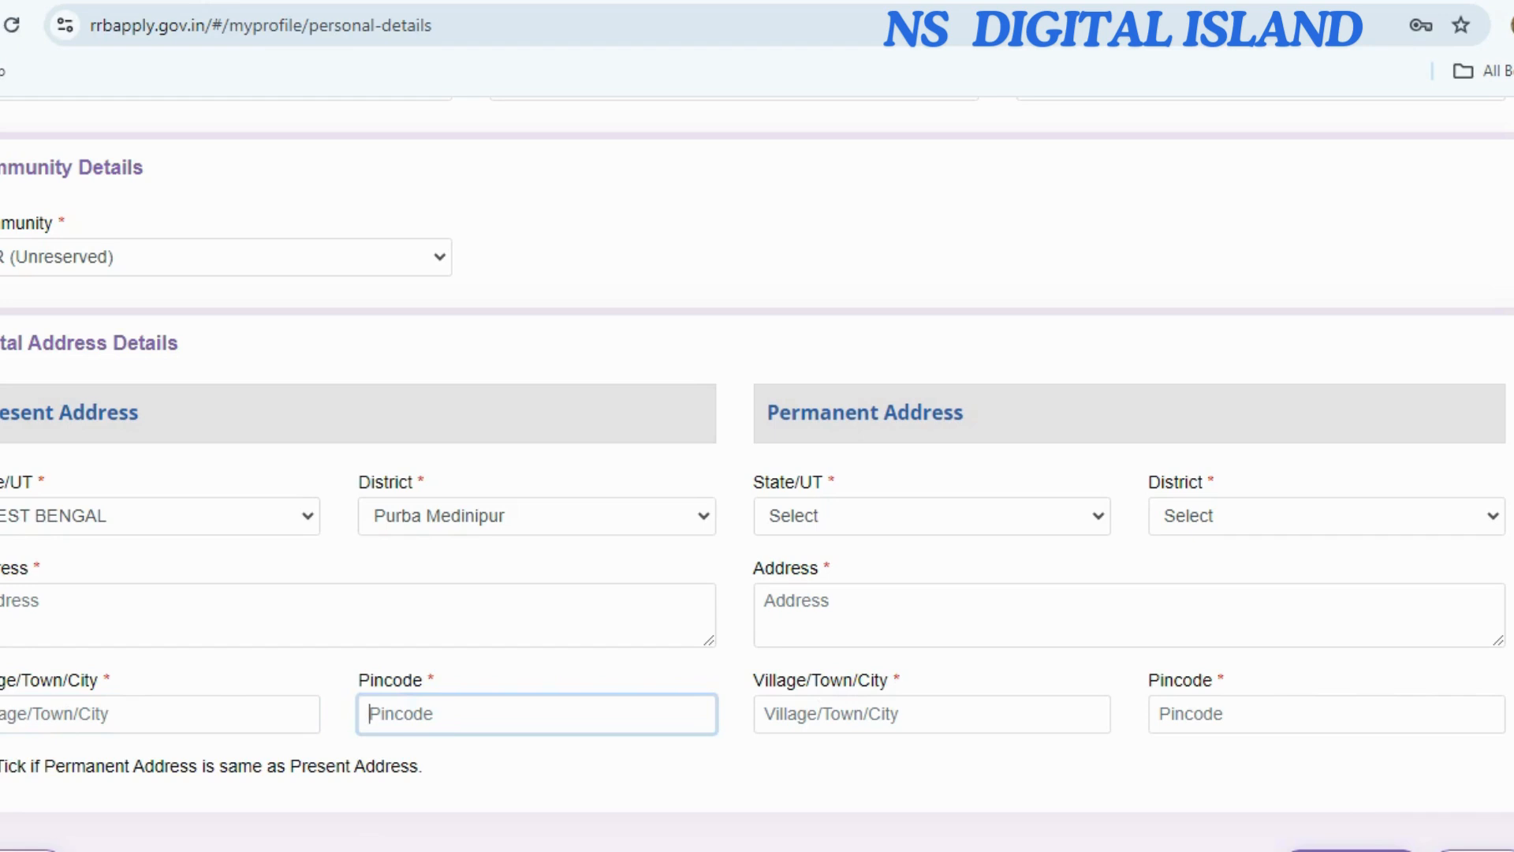
# Fill the missing present address and save Personal Details to reach Other Details.
pyautogui.click(1, 765)
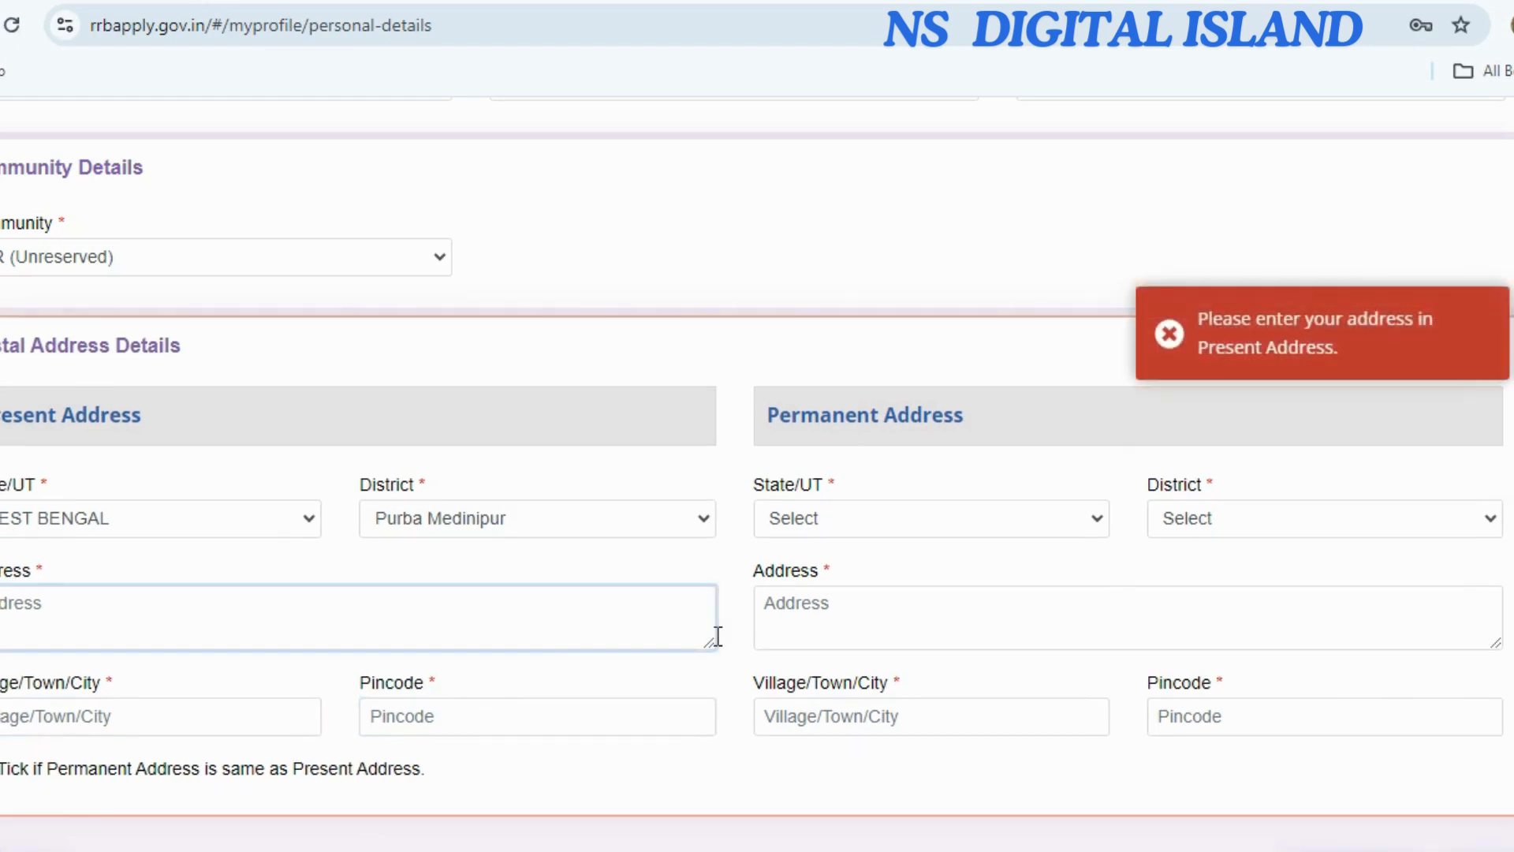
pyautogui.scroll(-2, 833, 631)
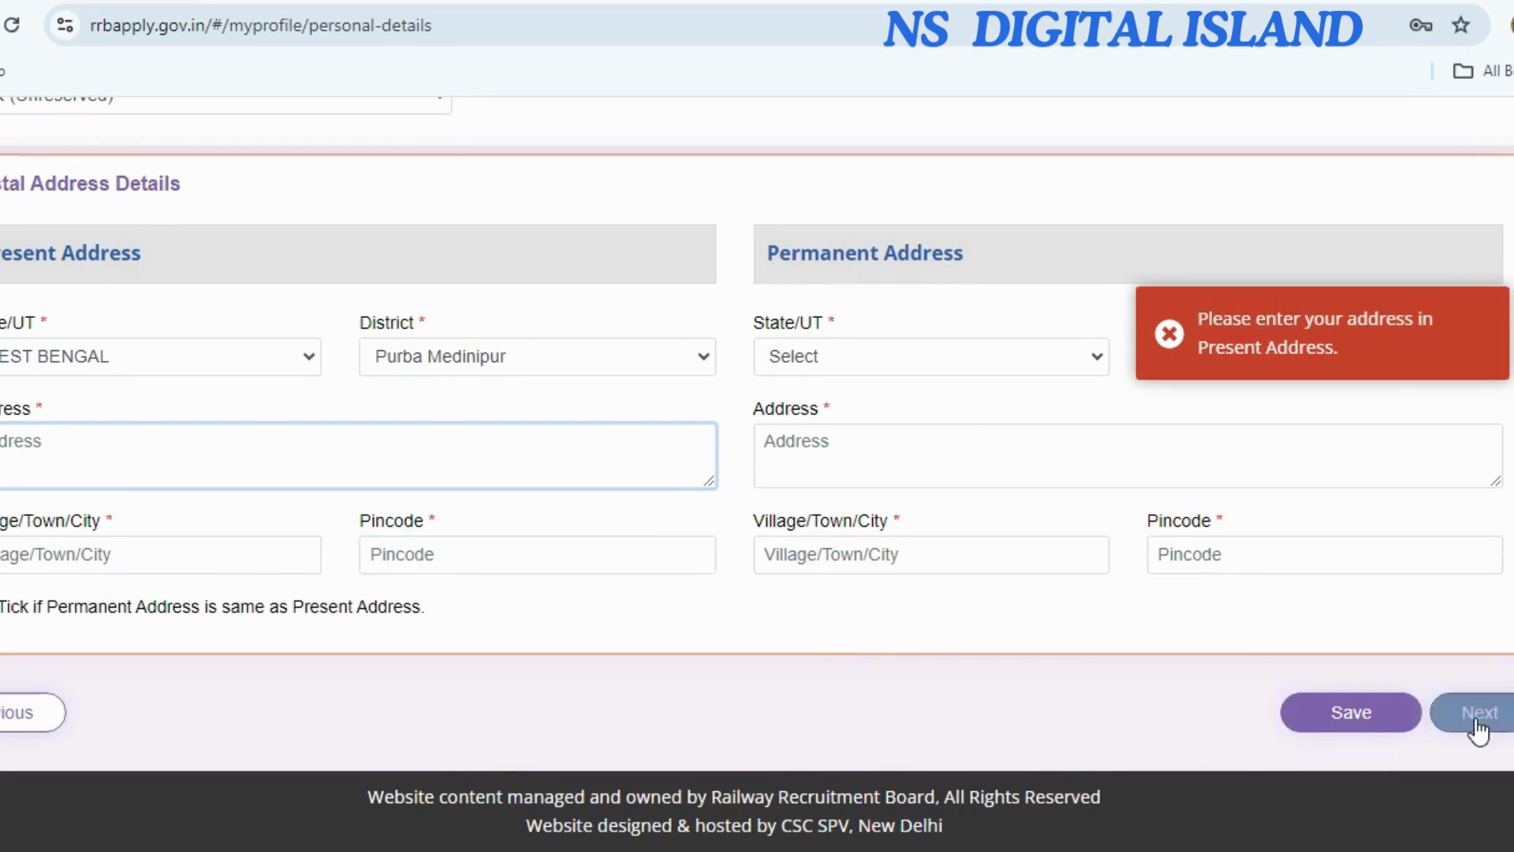
pyautogui.click(1476, 719)
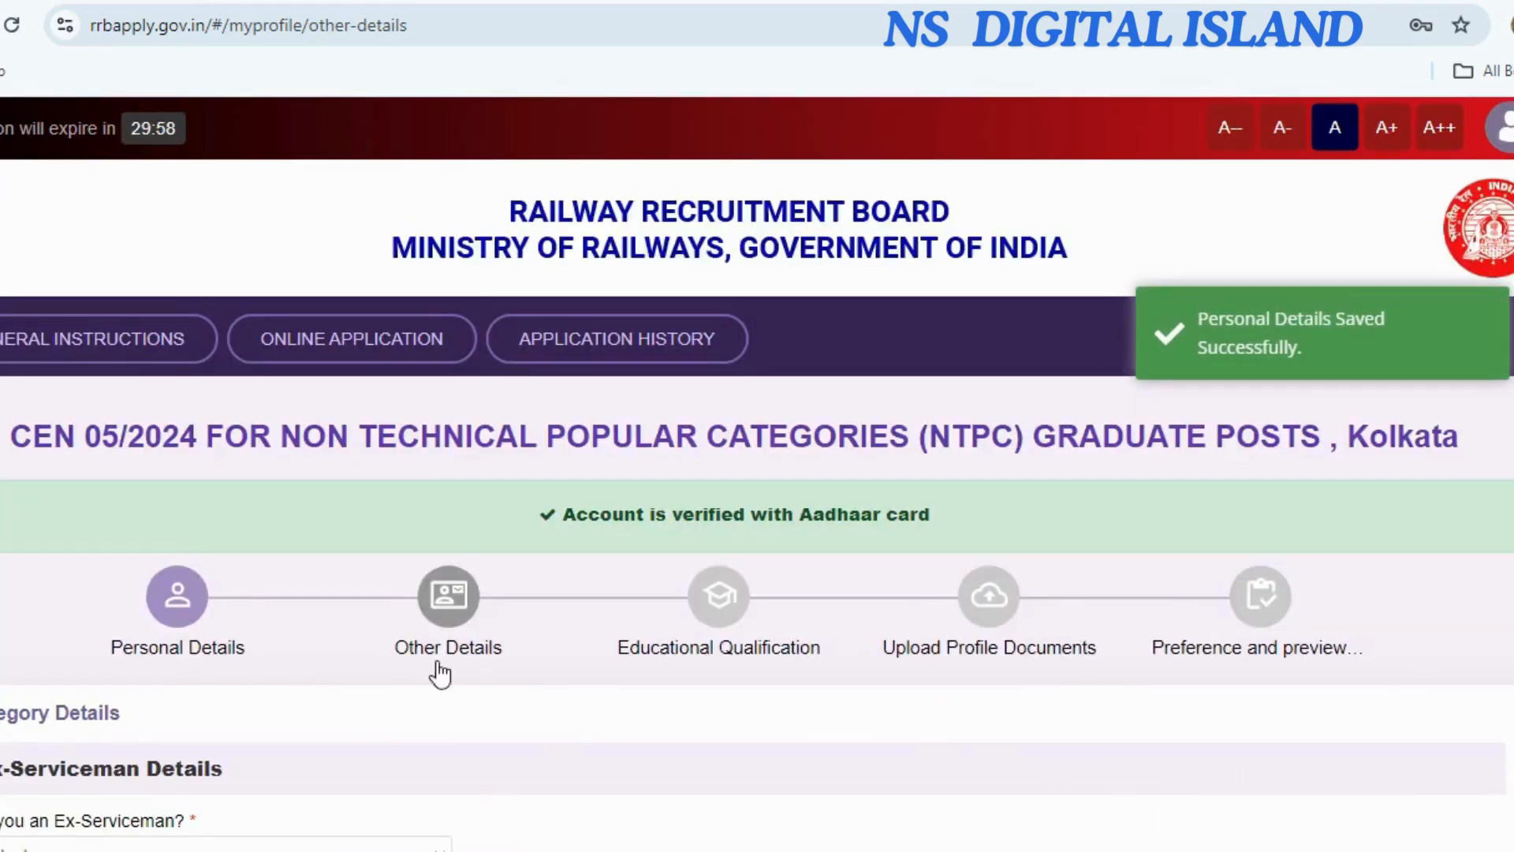
# Answer No to the ex-serviceman, benchmark disability, scribe and EBC certificate questions.
pyautogui.scroll(-5, 345, 673)
pyautogui.click(89, 358)
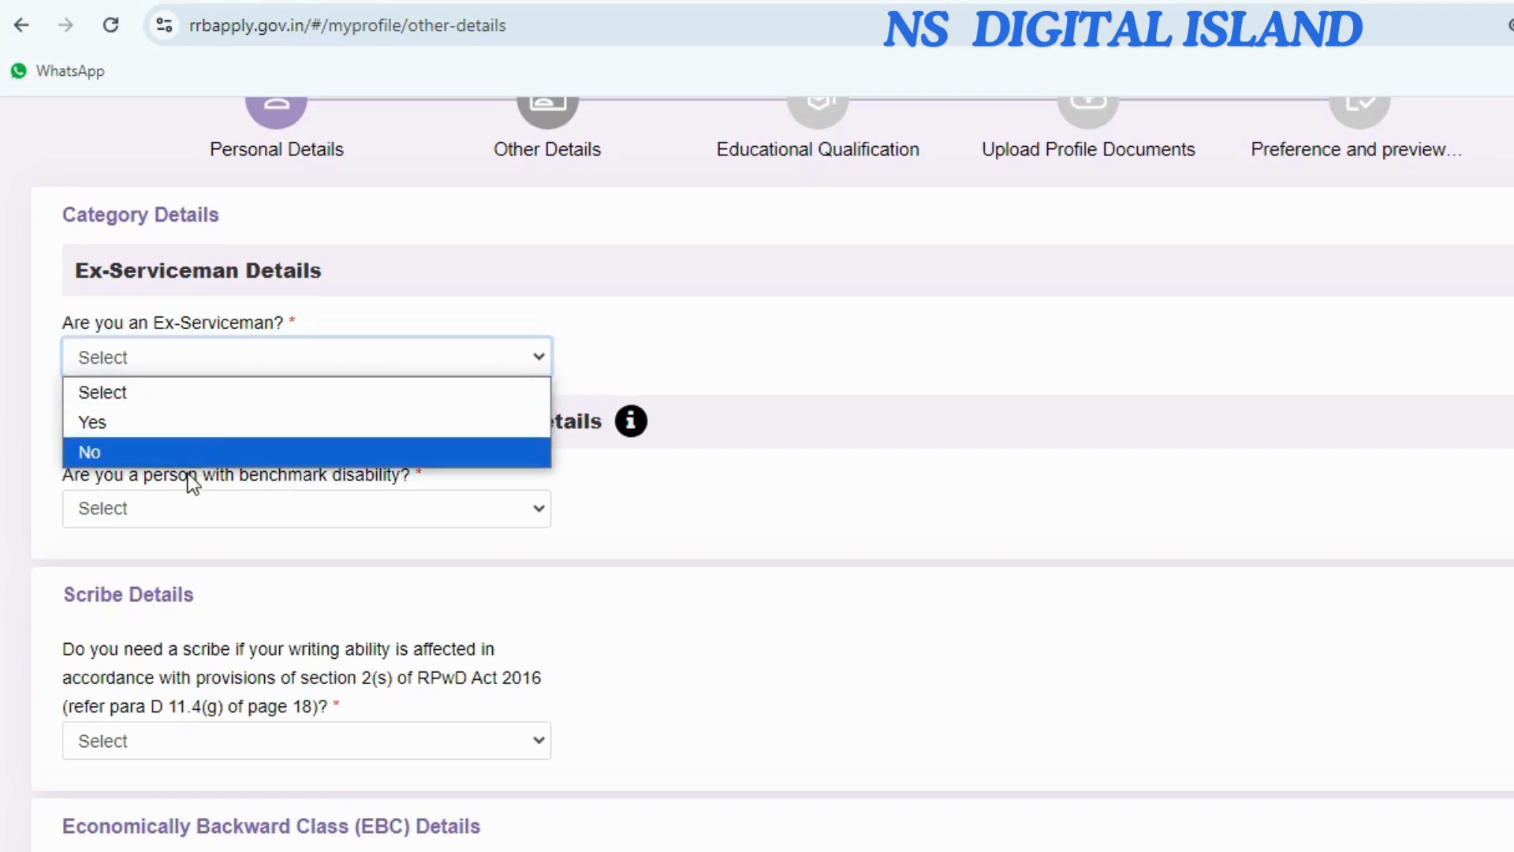
pyautogui.click(188, 453)
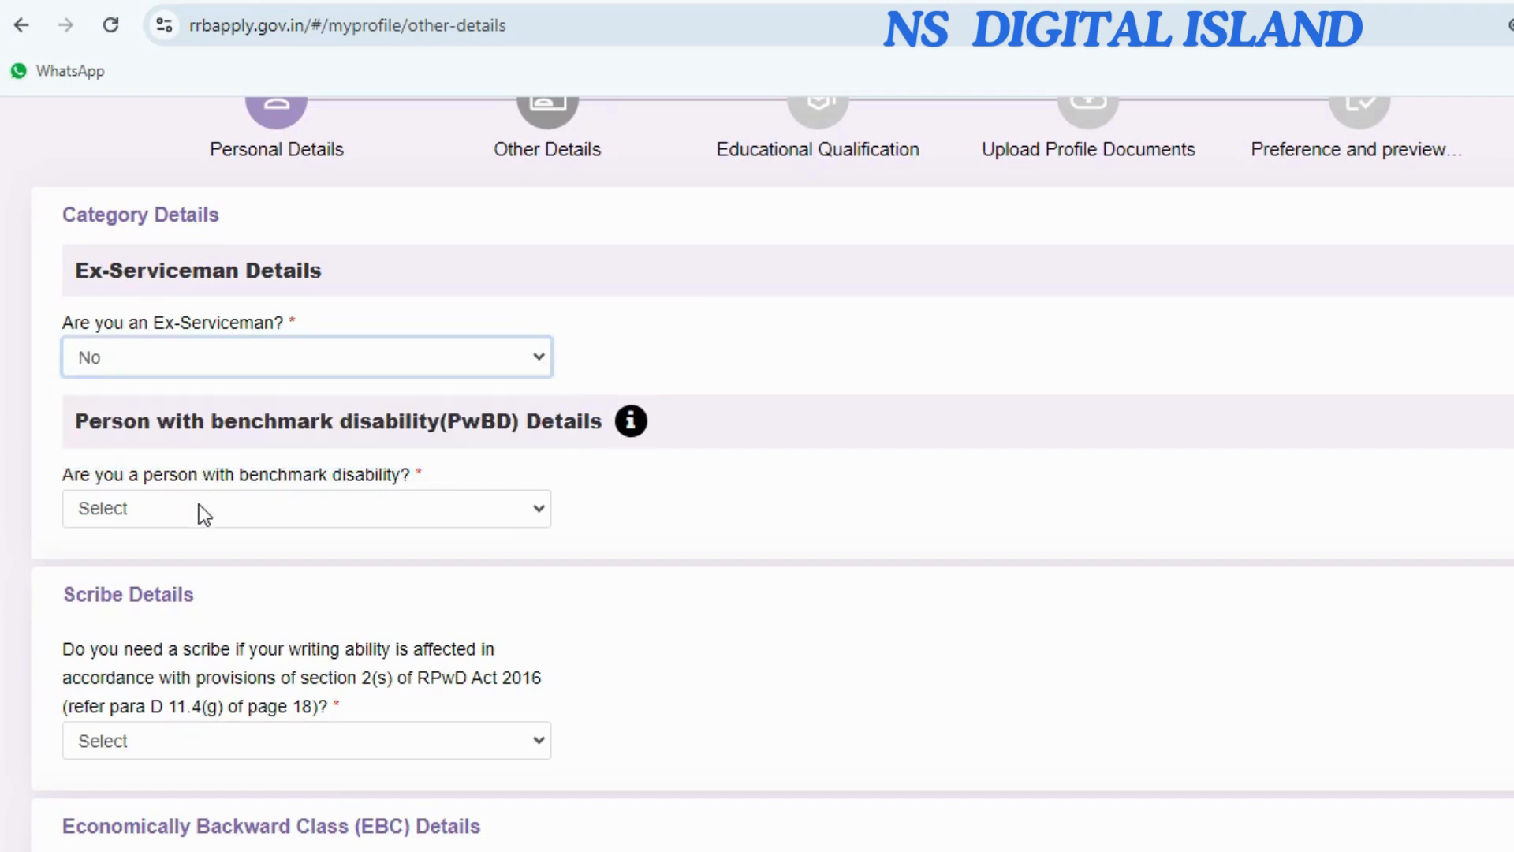
pyautogui.click(202, 511)
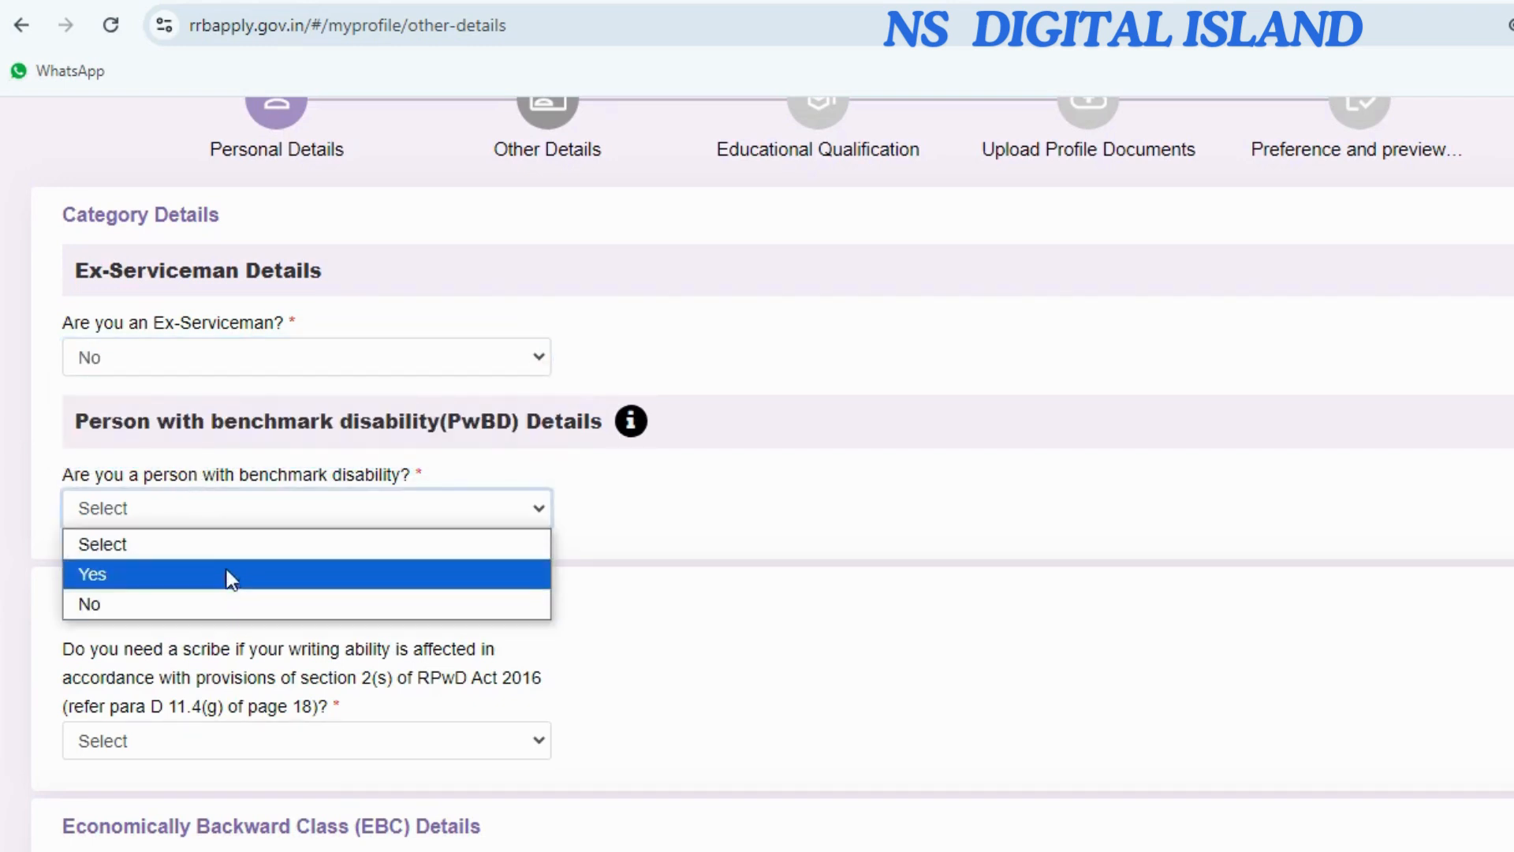
pyautogui.click(216, 612)
pyautogui.scroll(-1, 306, 580)
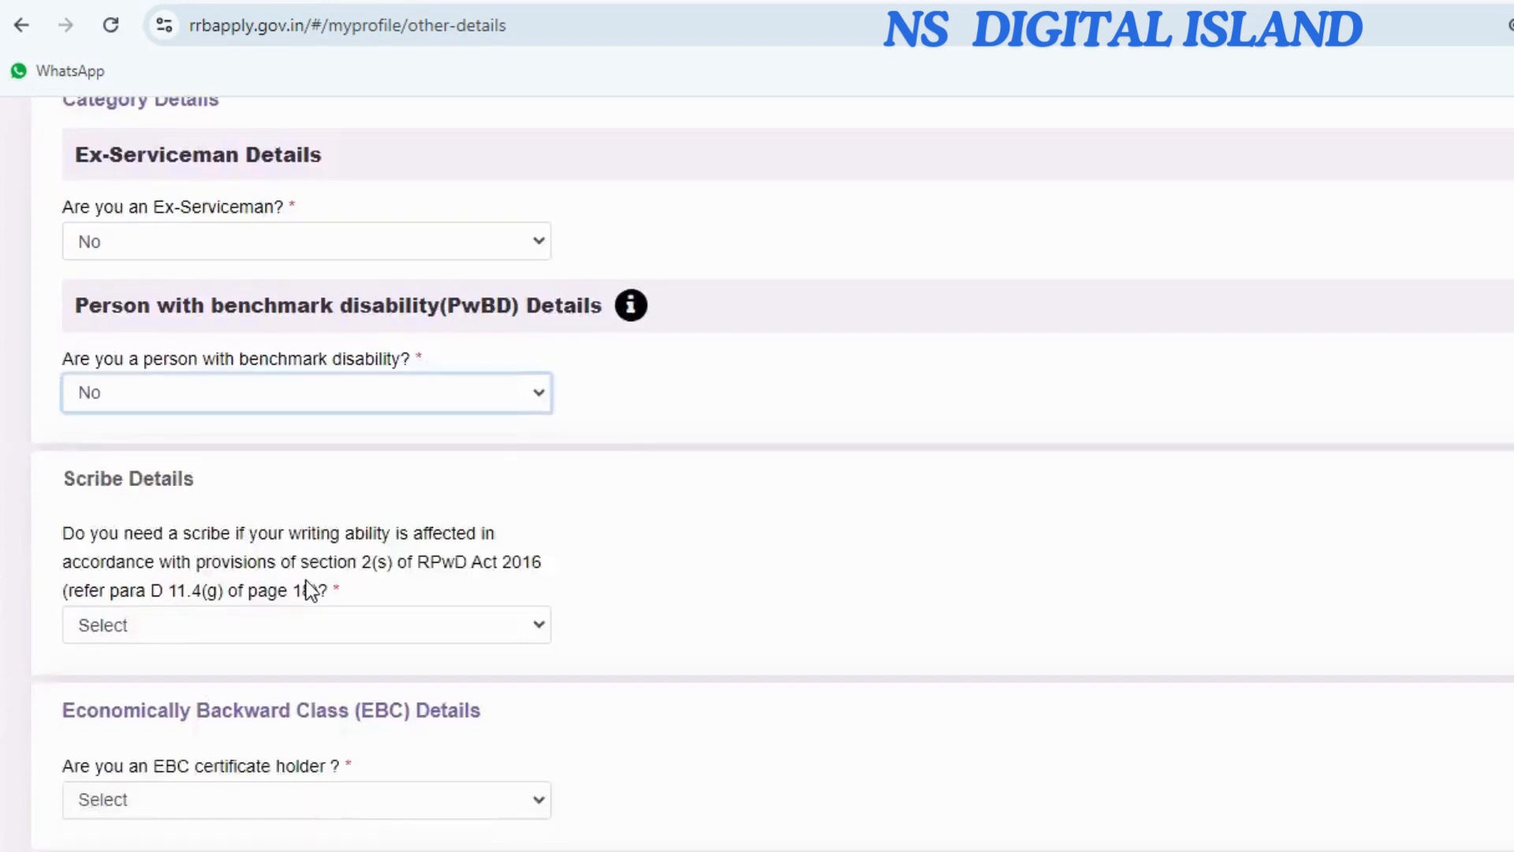
pyautogui.scroll(-1, 306, 580)
pyautogui.click(221, 497)
pyautogui.click(211, 583)
pyautogui.scroll(-1, 238, 570)
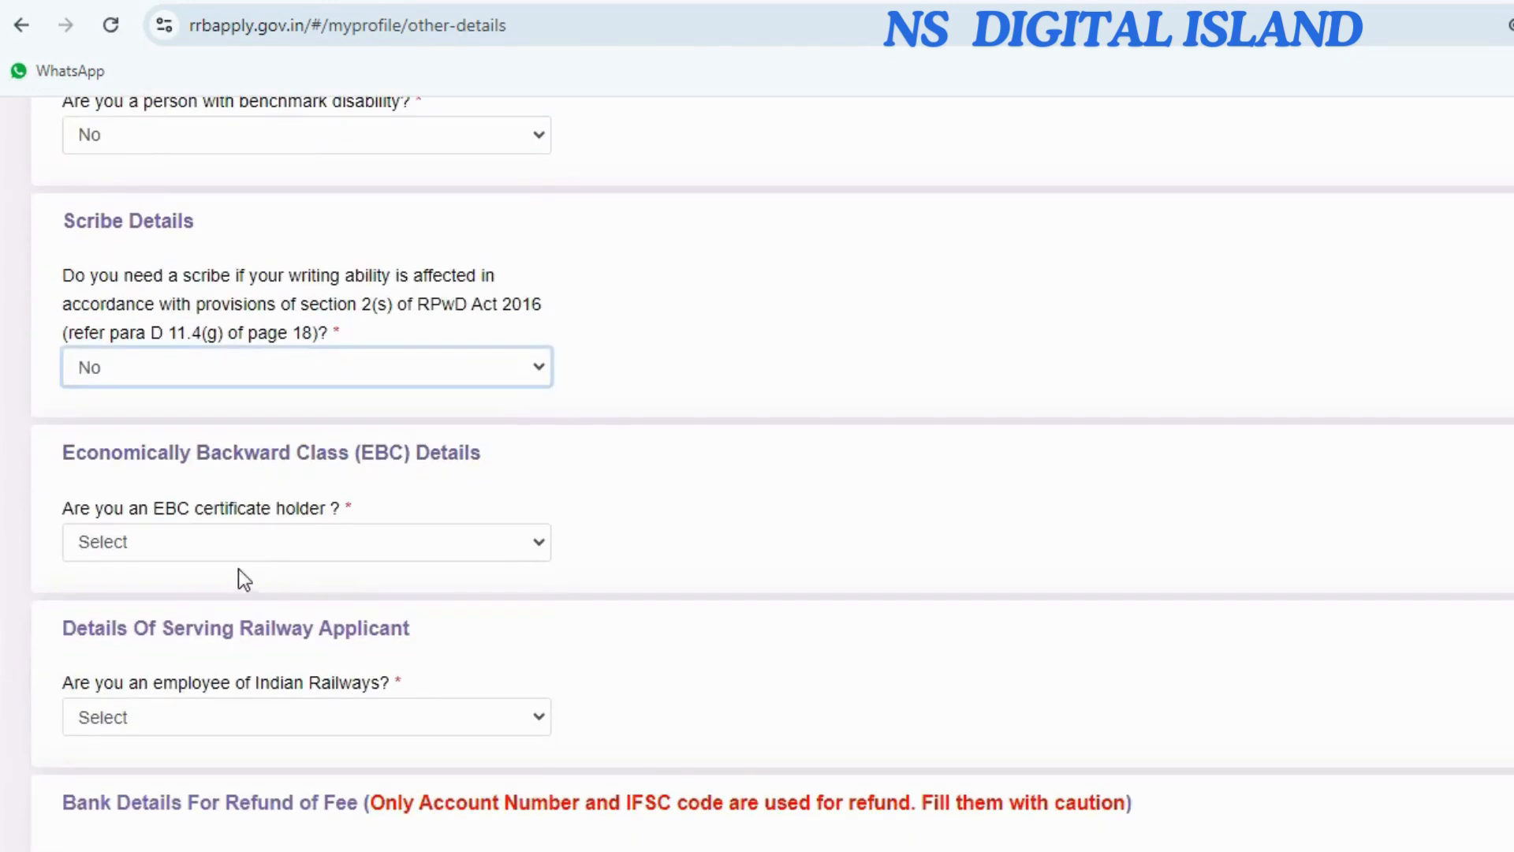
pyautogui.click(214, 552)
pyautogui.click(216, 642)
# Answer No to railway employee, set department to Not Applicable, fill bank details and save.
pyautogui.scroll(-1, 368, 571)
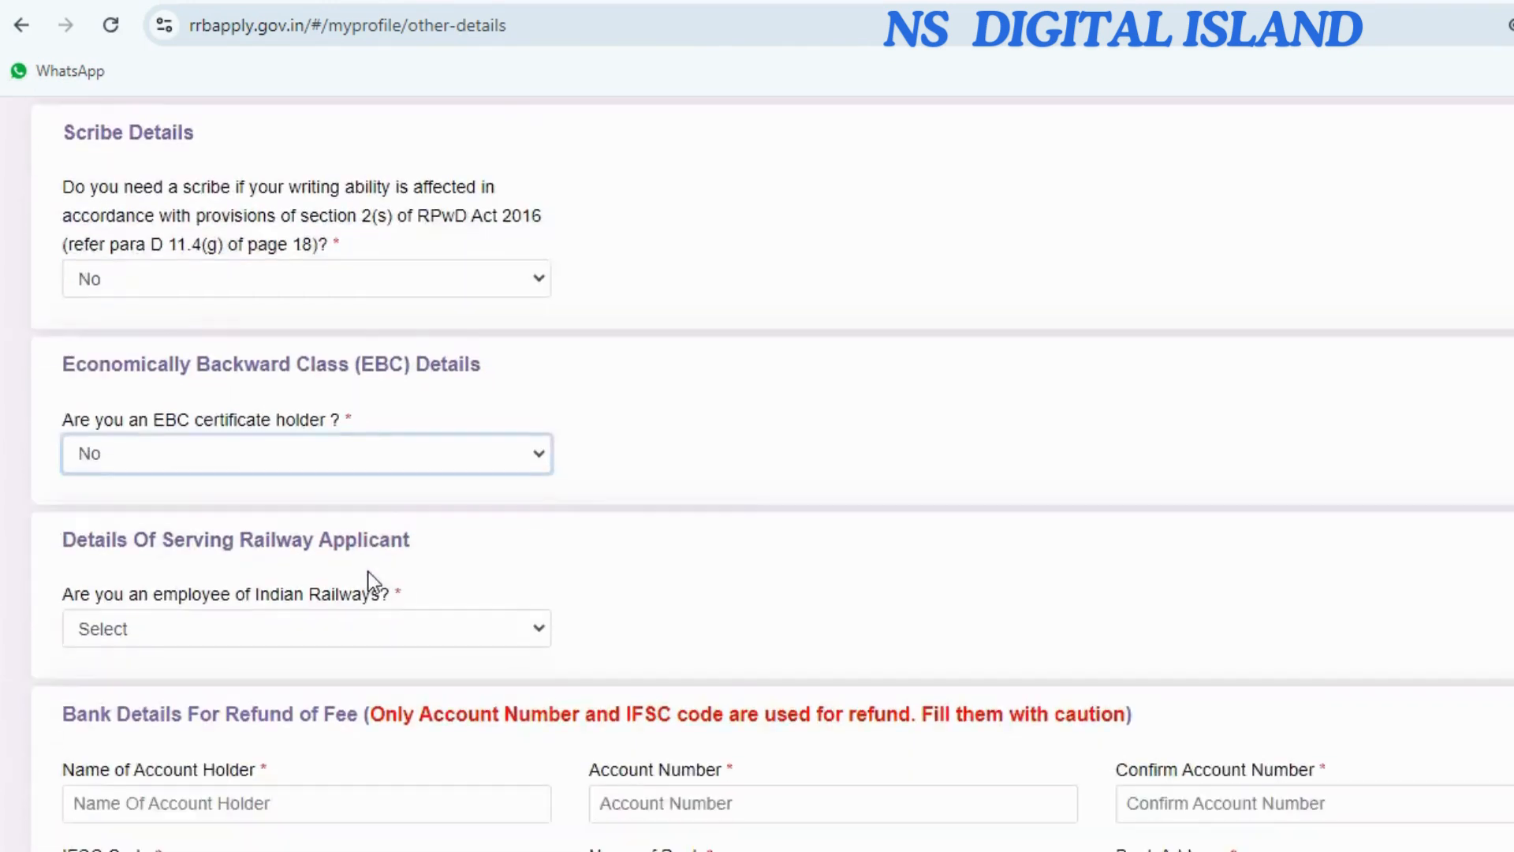
pyautogui.scroll(-3, 368, 571)
pyautogui.click(197, 347)
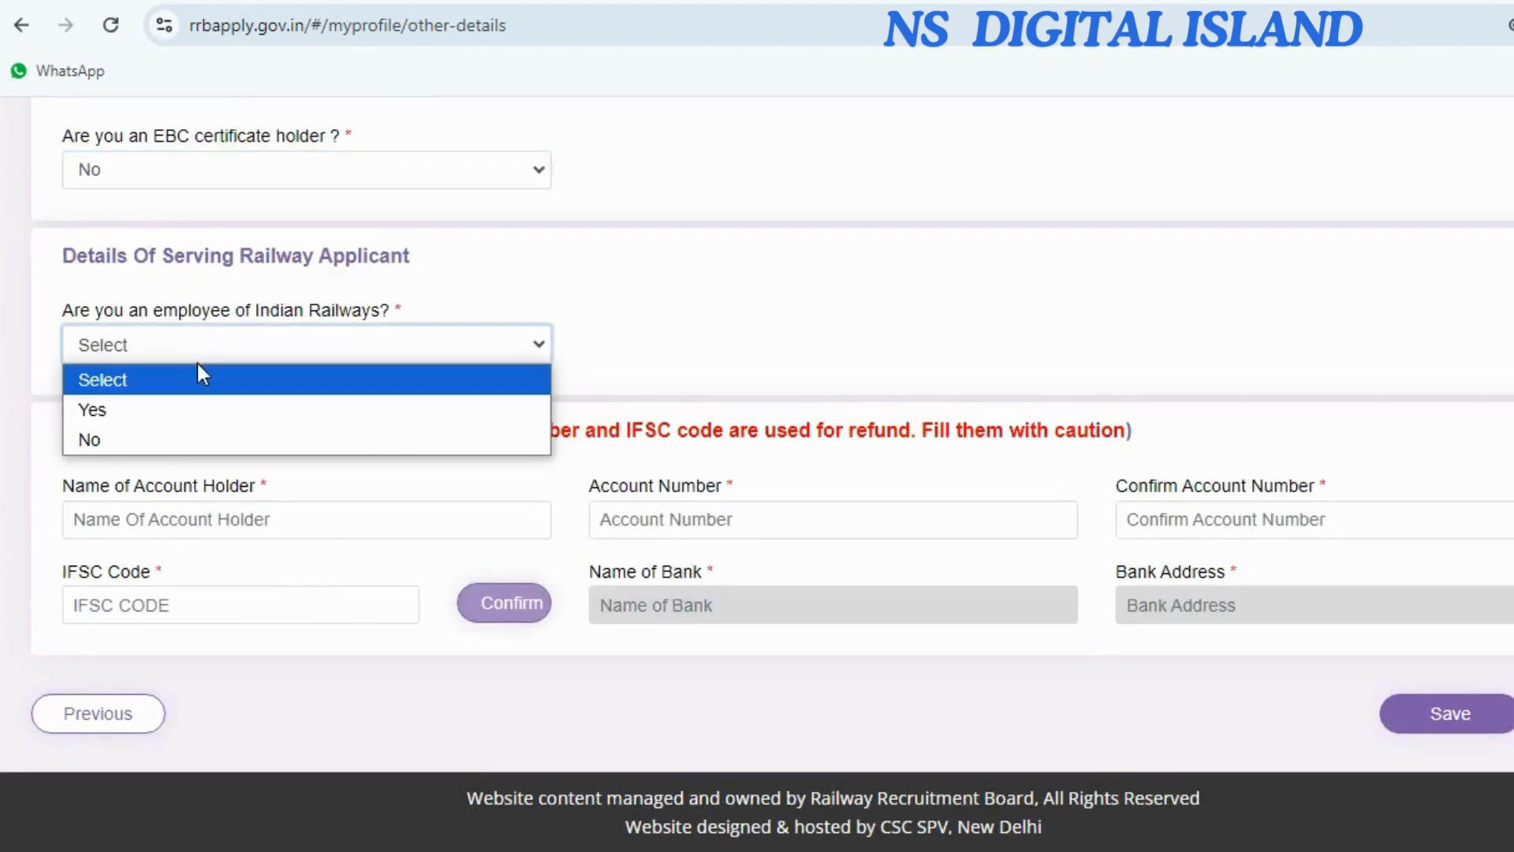
pyautogui.click(213, 440)
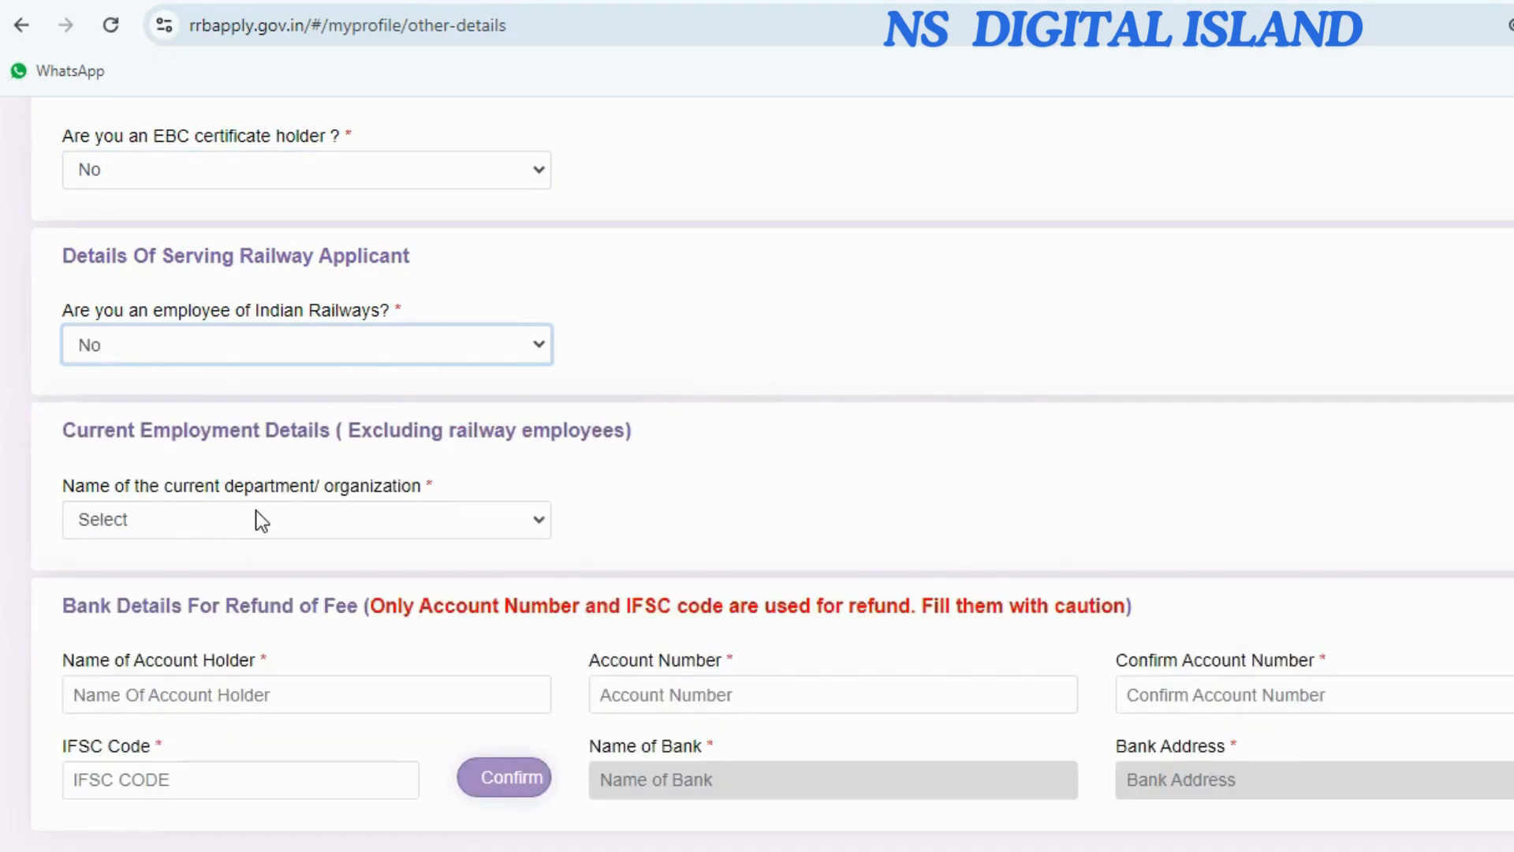
pyautogui.scroll(-1, 255, 510)
pyautogui.click(220, 394)
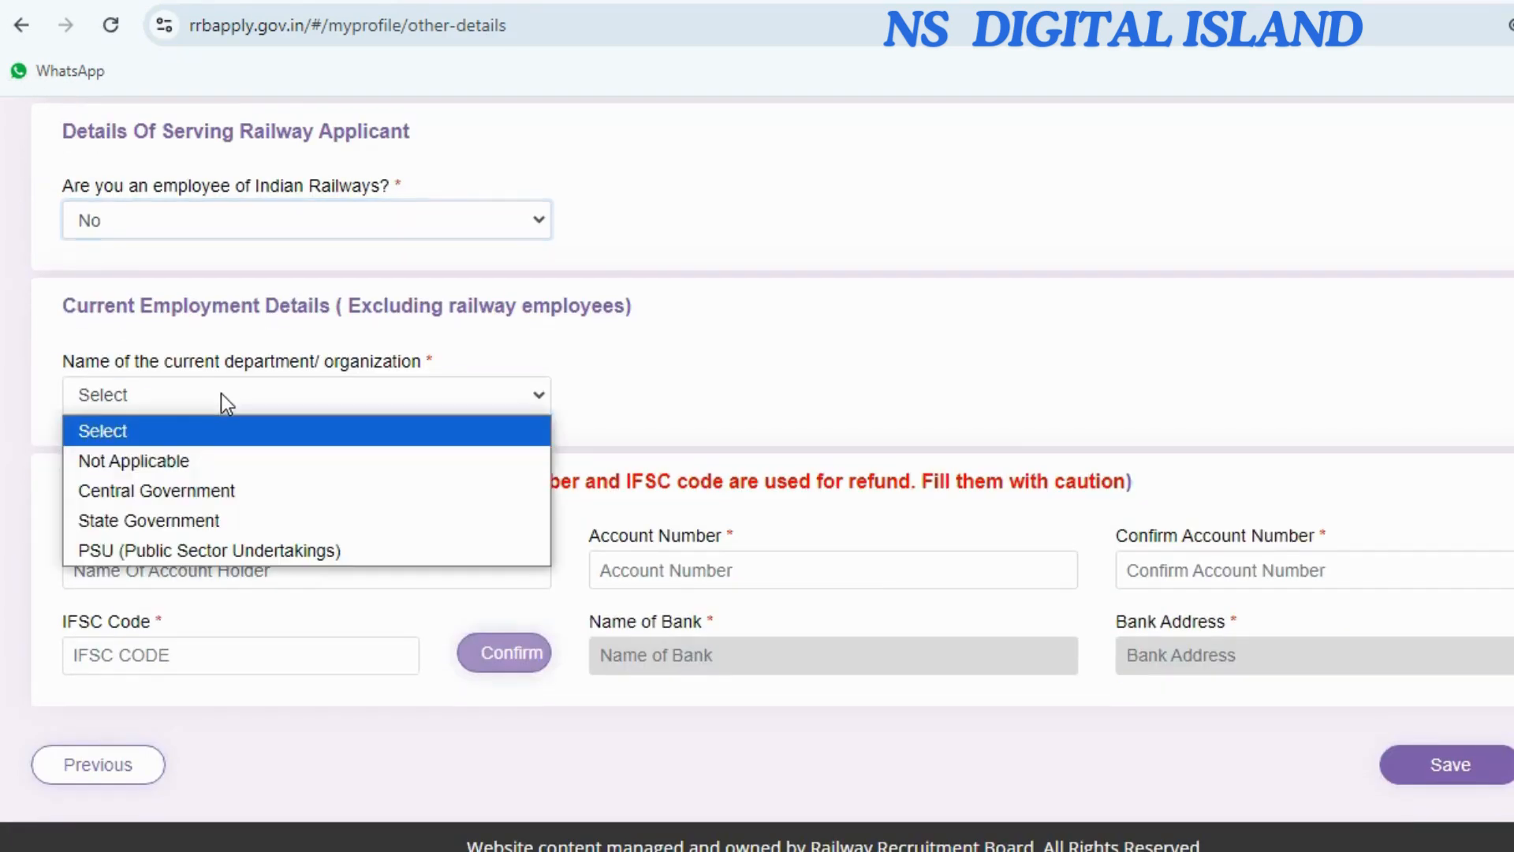
pyautogui.click(225, 466)
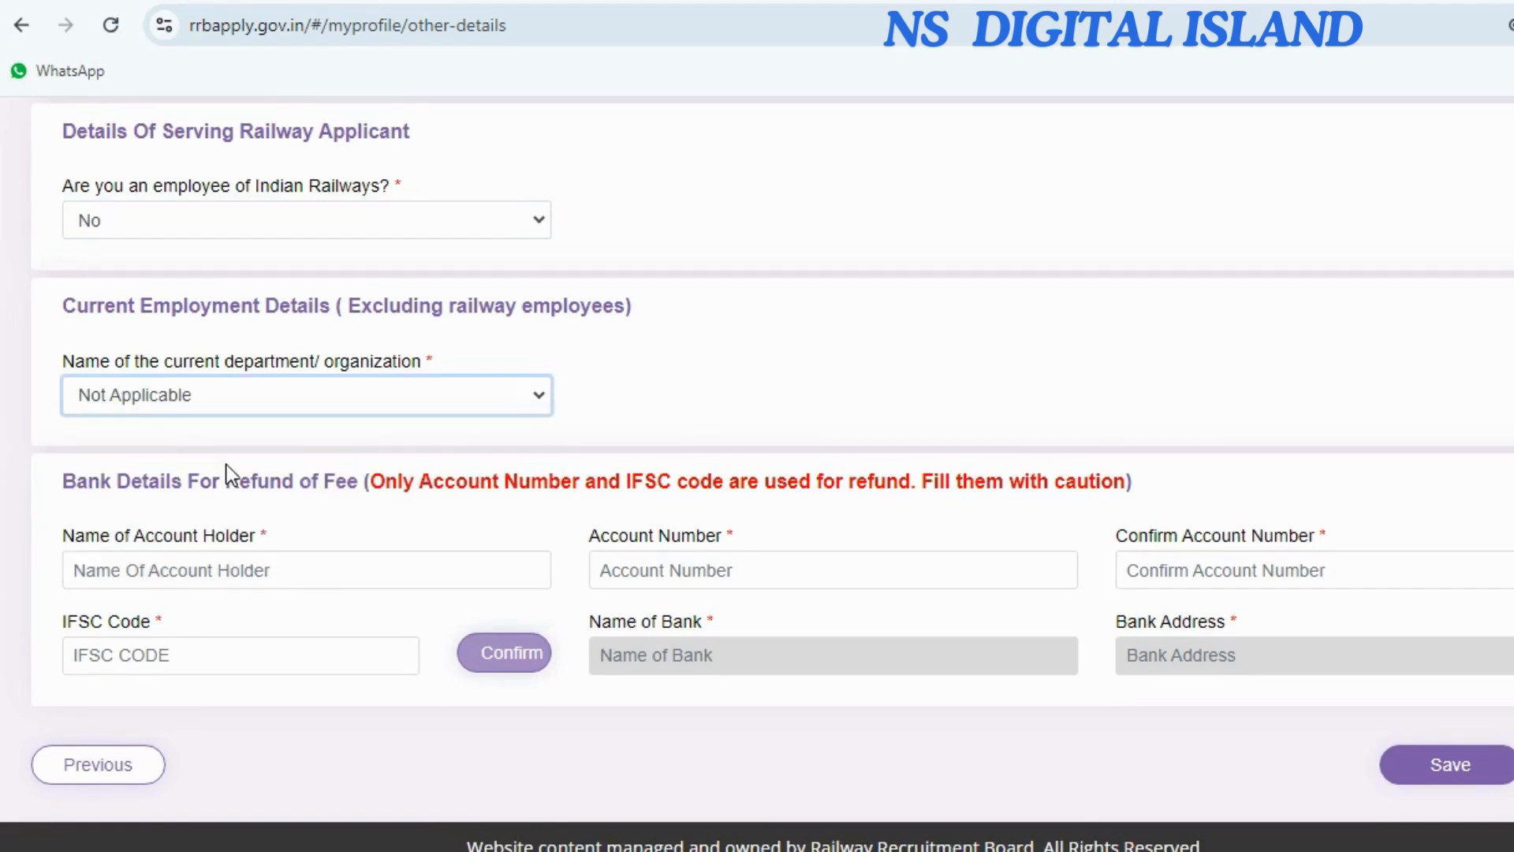
pyautogui.scroll(-1, 225, 466)
pyautogui.click(197, 528)
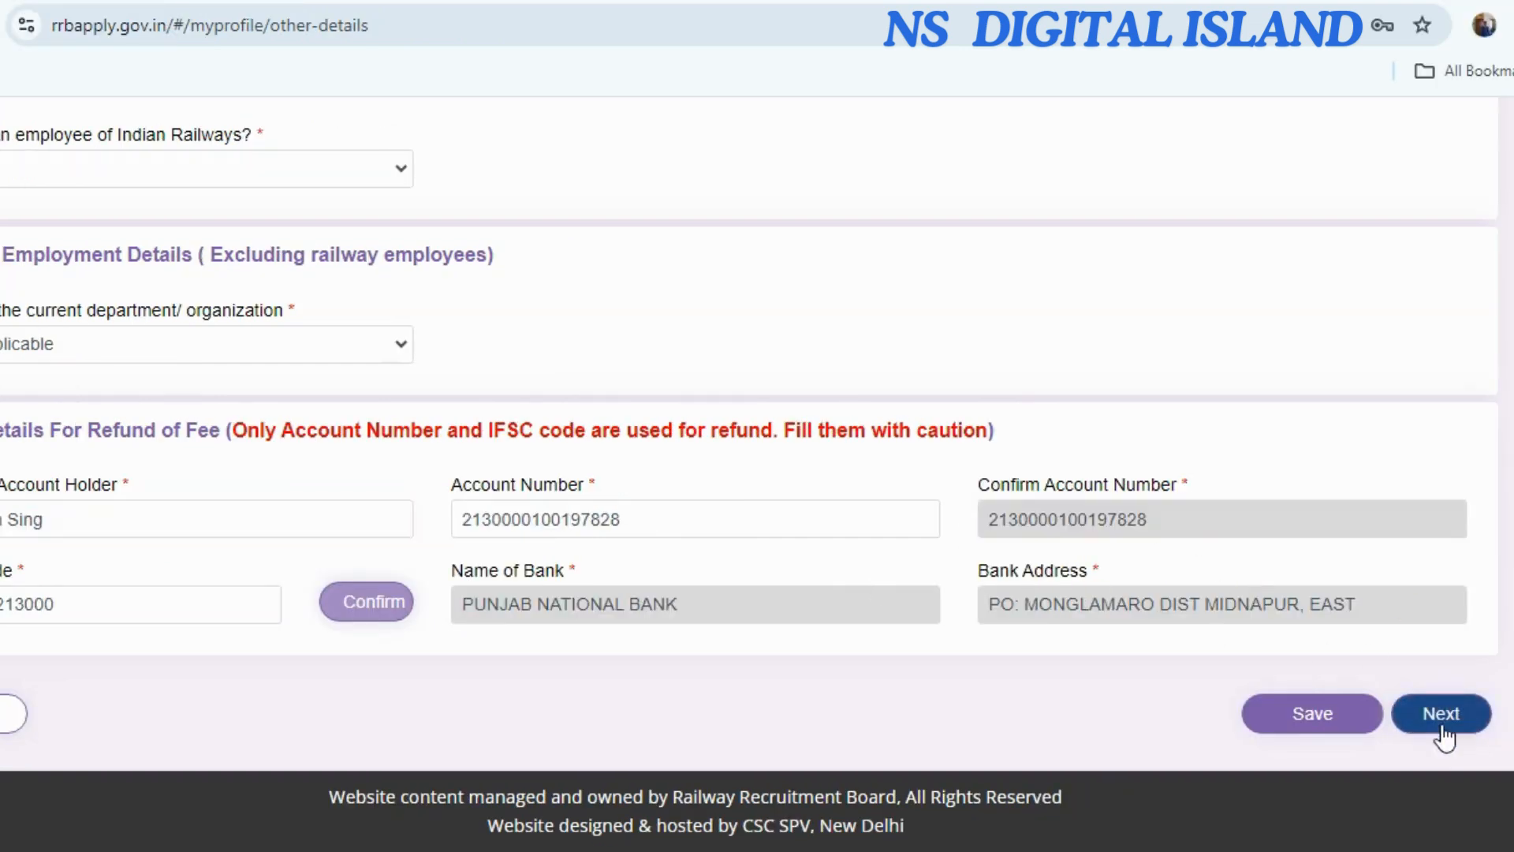
pyautogui.click(1453, 721)
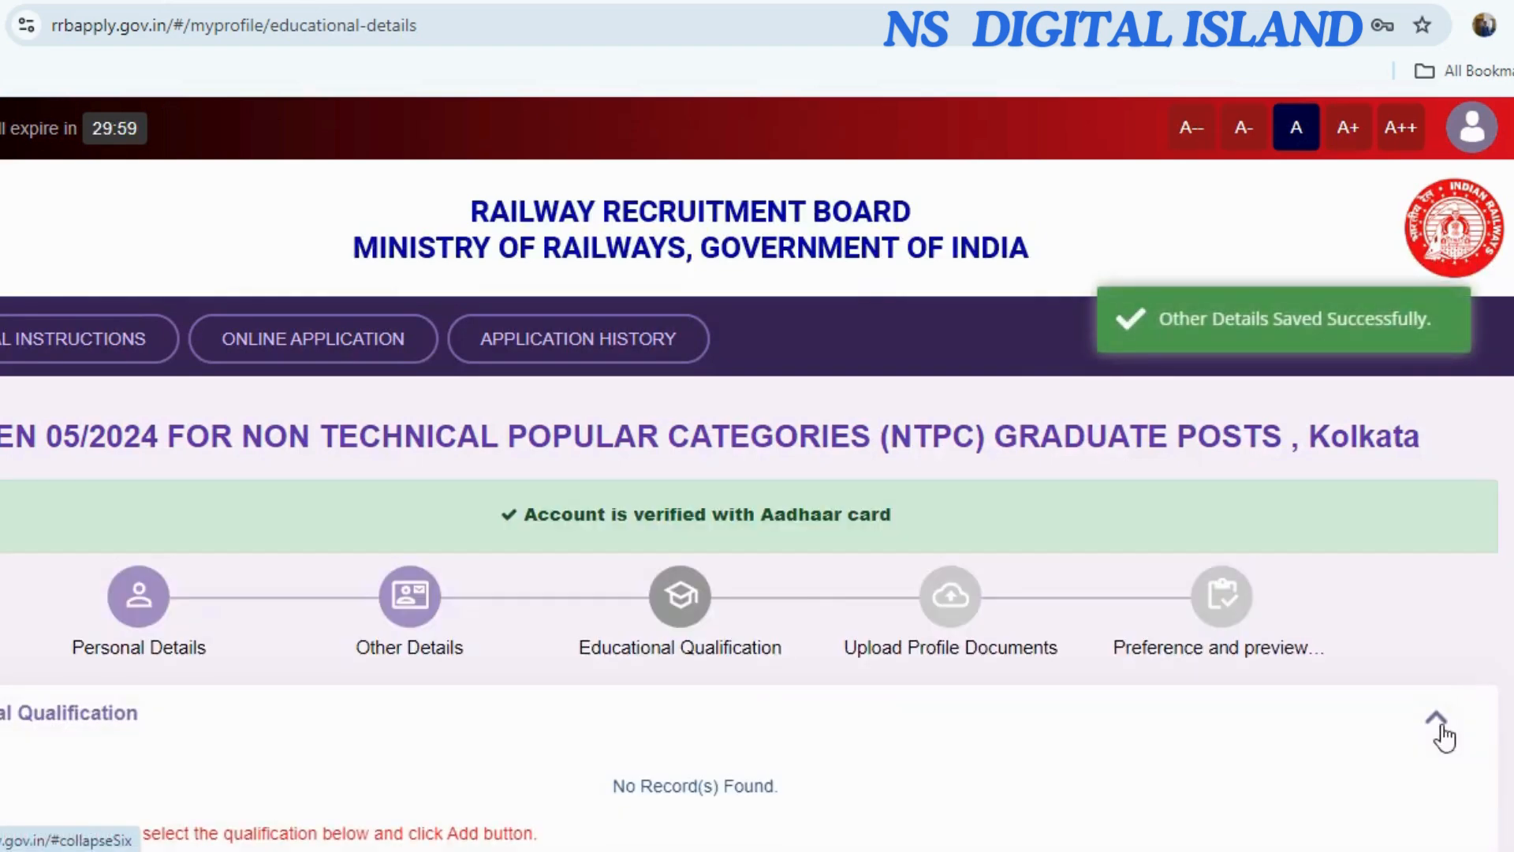
# Set the matriculation qualification's state to WEST BENGAL and district to Purba Medinipur.
pyautogui.scroll(-6, 450, 696)
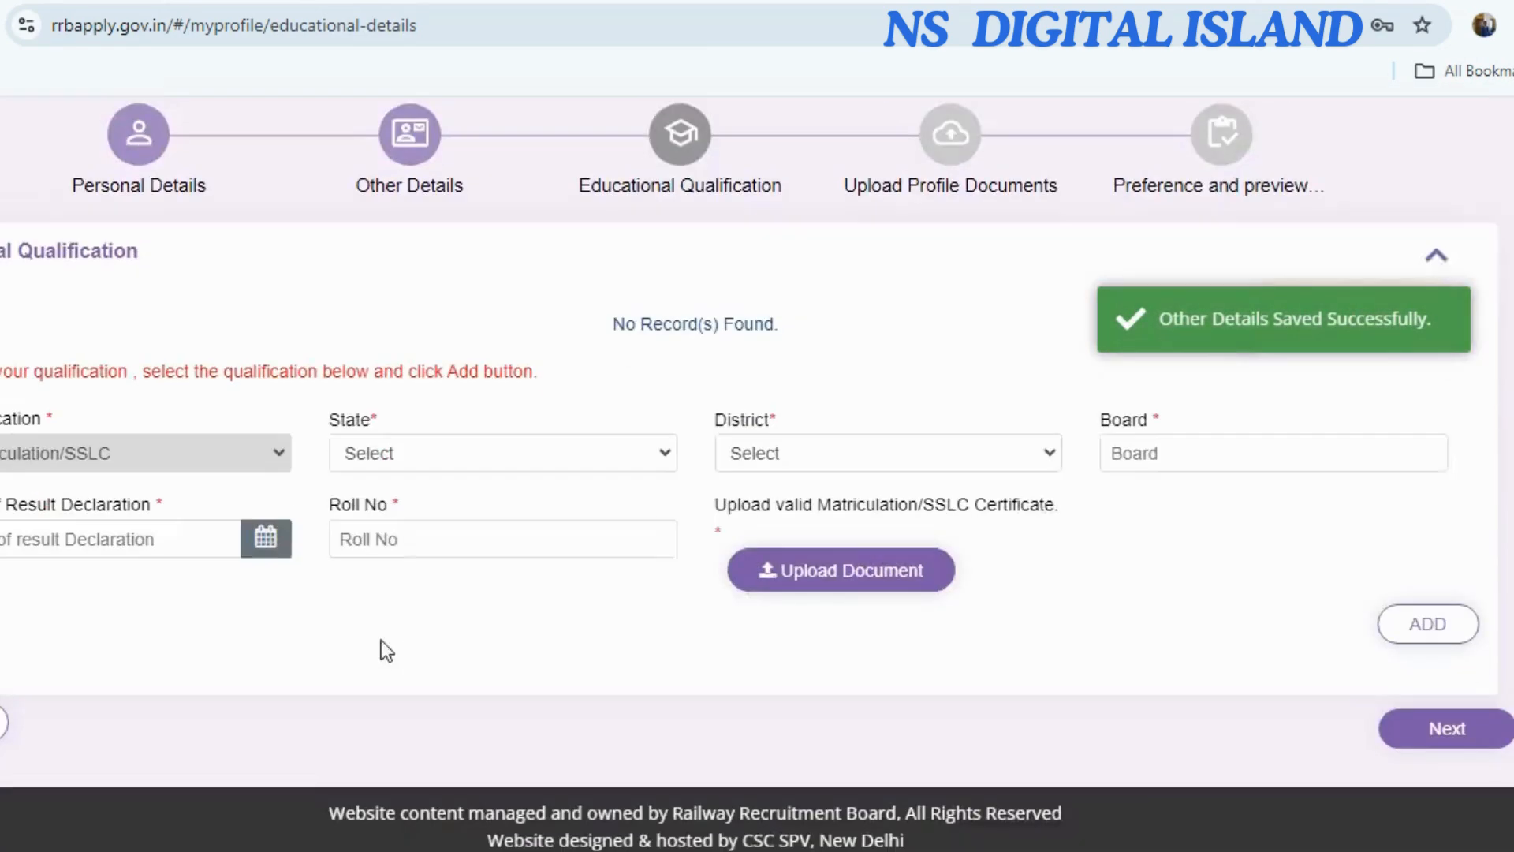
pyautogui.click(399, 437)
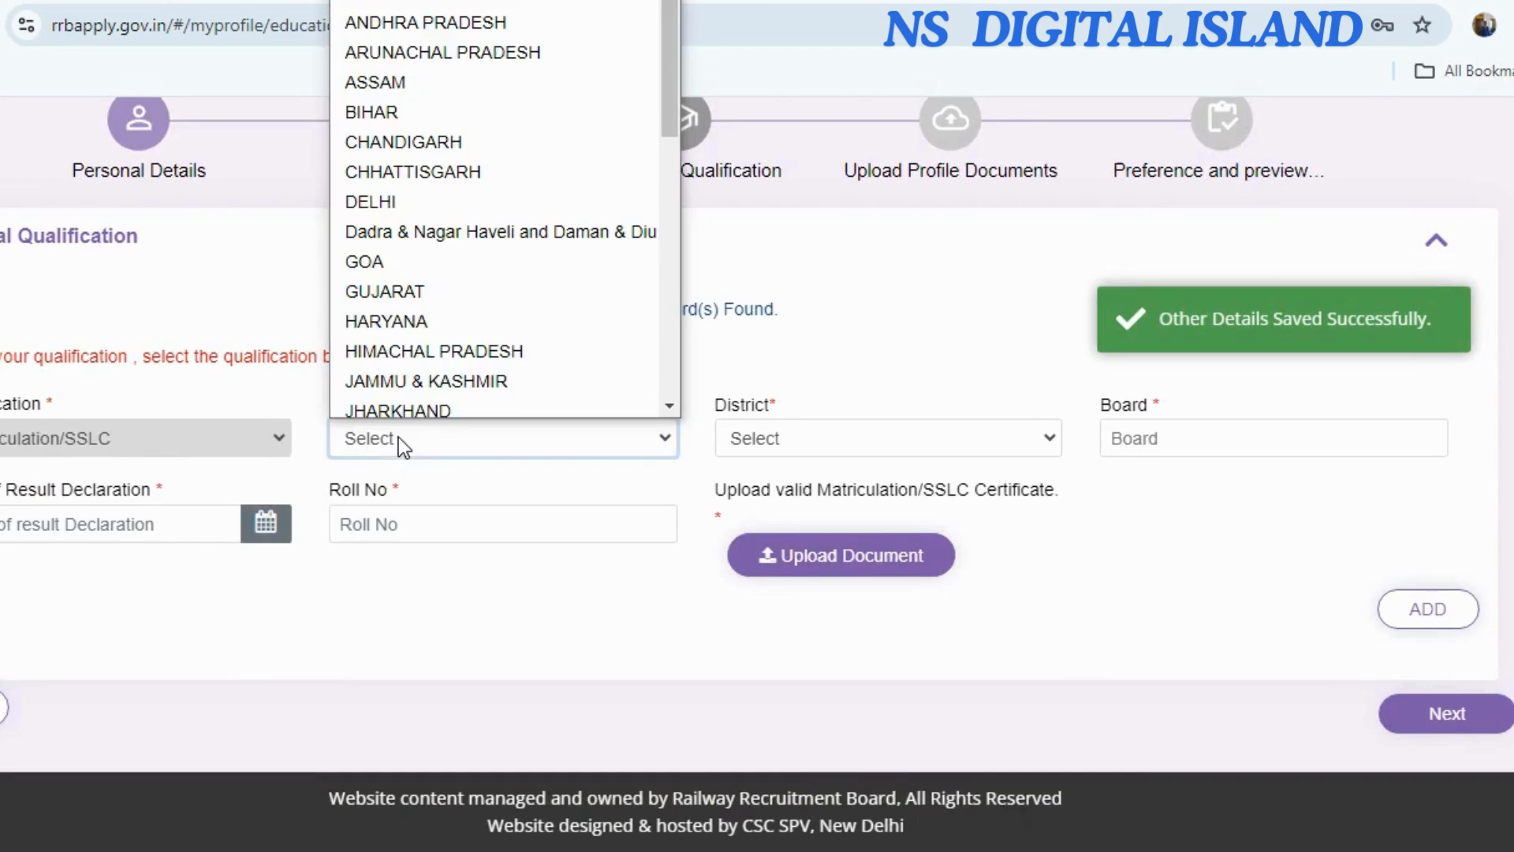
pyautogui.scroll(-6, 416, 316)
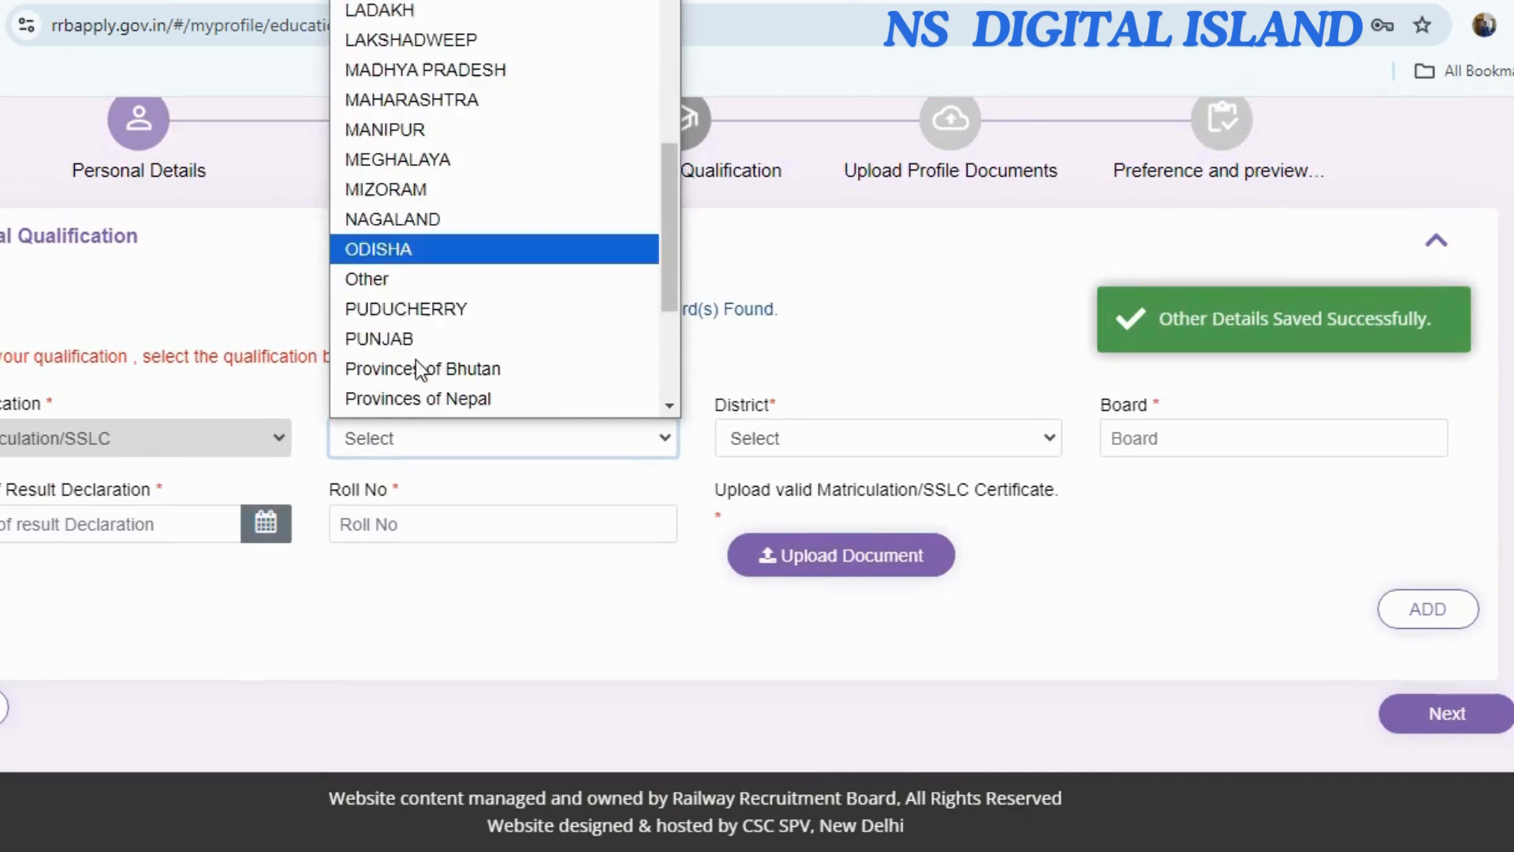
pyautogui.click(155, 445)
pyautogui.click(380, 443)
pyautogui.scroll(-6, 450, 316)
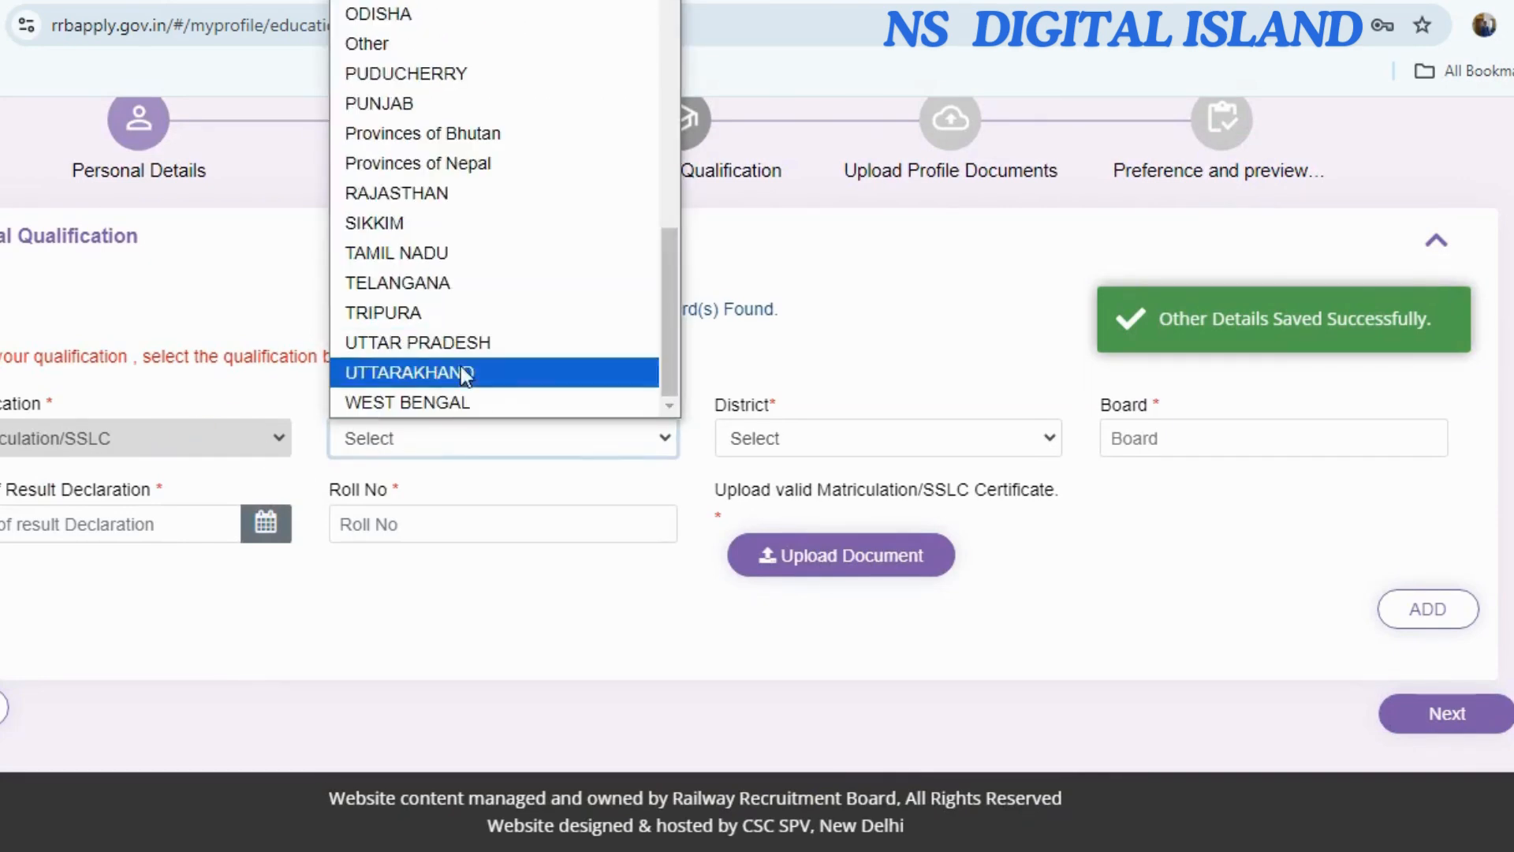
pyautogui.click(456, 401)
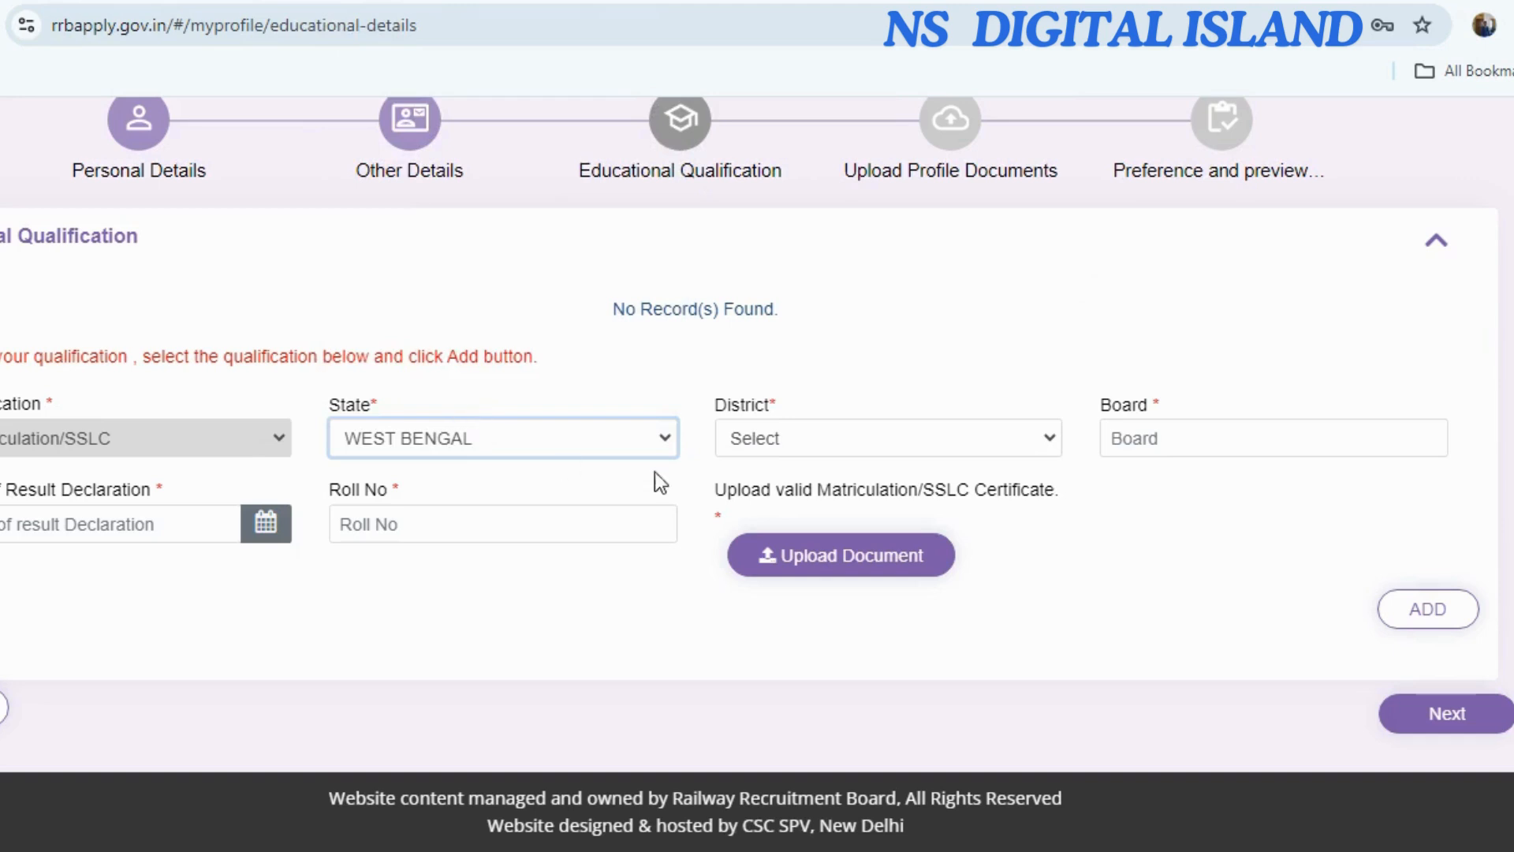
pyautogui.click(743, 437)
pyautogui.scroll(-3, 791, 239)
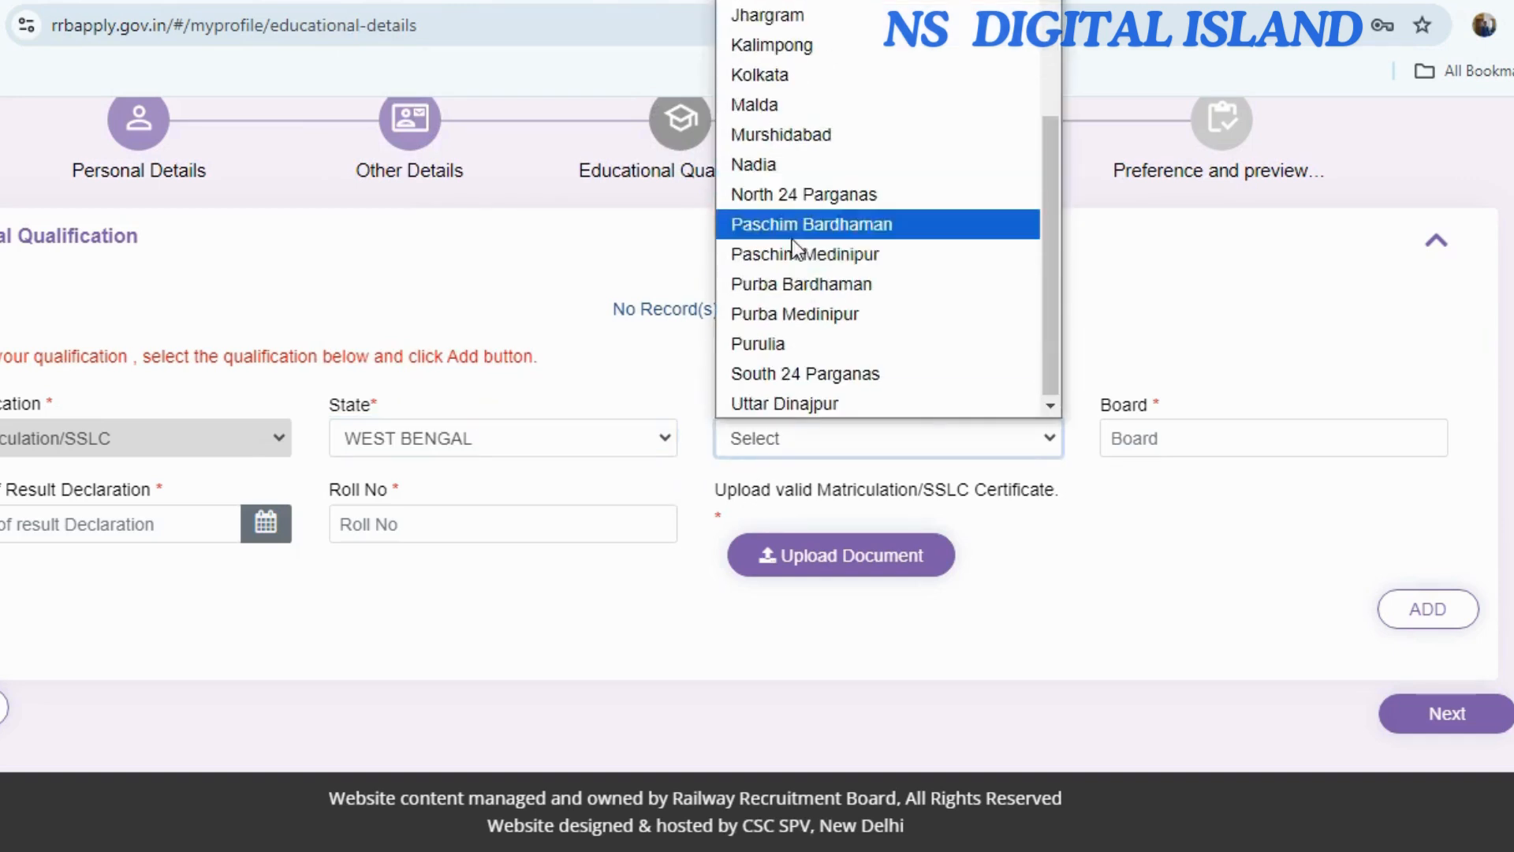
pyautogui.click(822, 311)
# Enter board w.b.s.e and result date 13 May 2009, upload the certificate, and add the record.
pyautogui.click(1139, 439)
pyautogui.write('w.b.s.e')
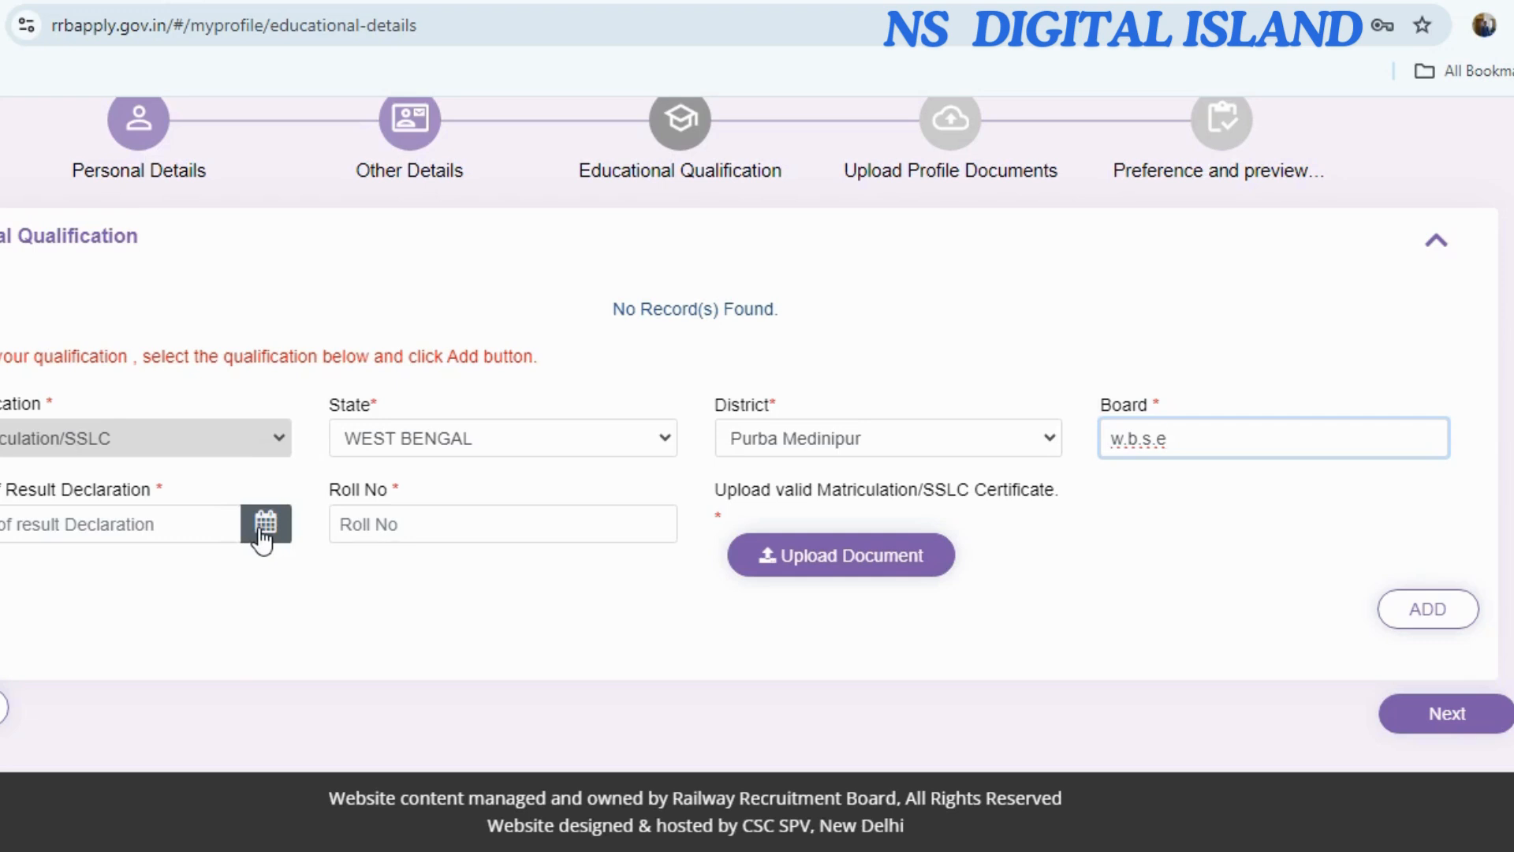
pyautogui.click(265, 524)
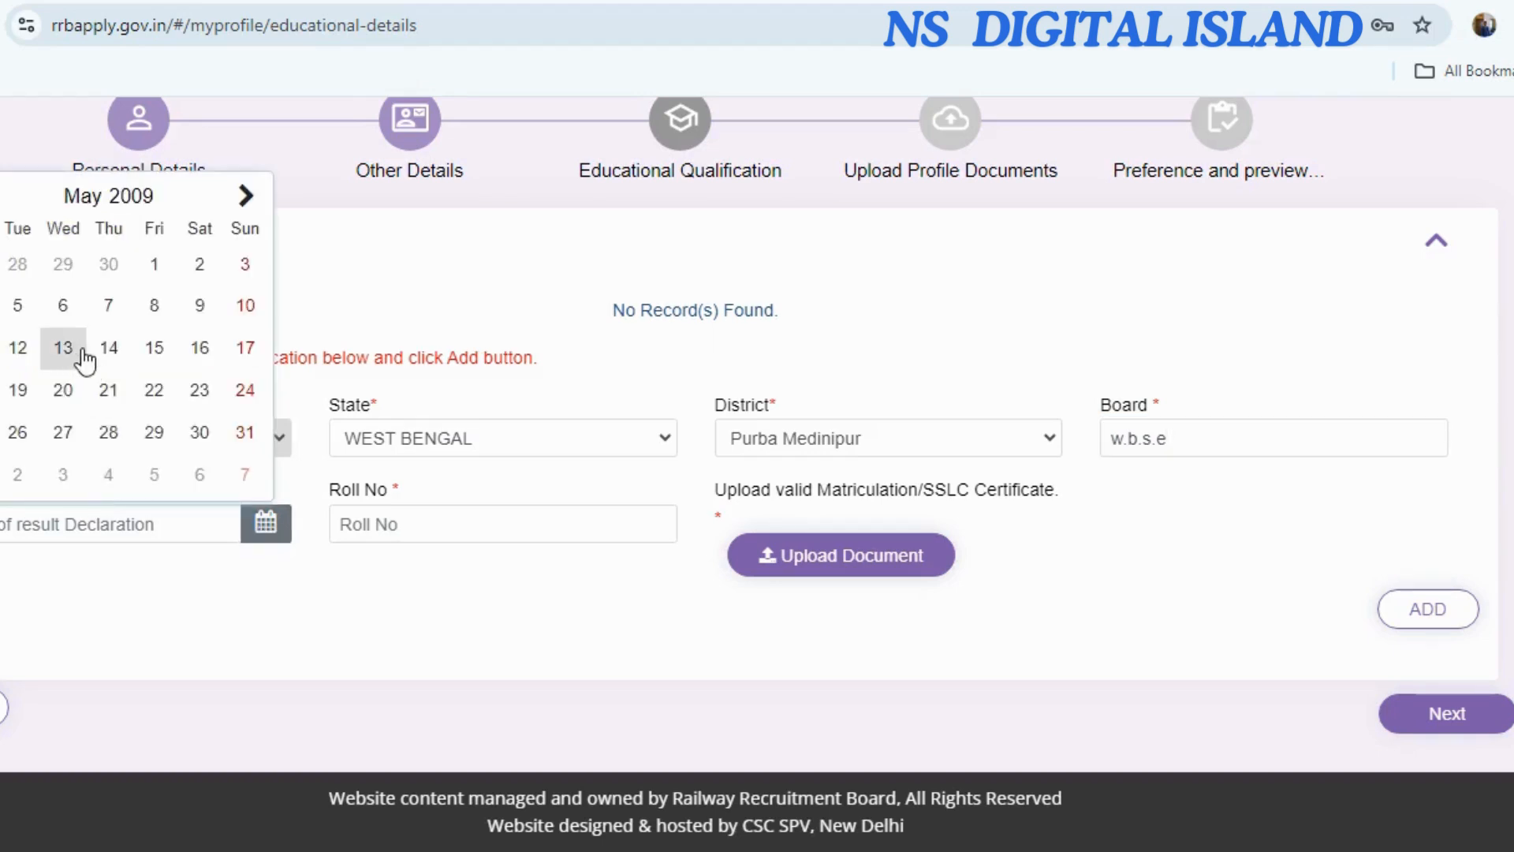
pyautogui.click(82, 352)
pyautogui.click(441, 524)
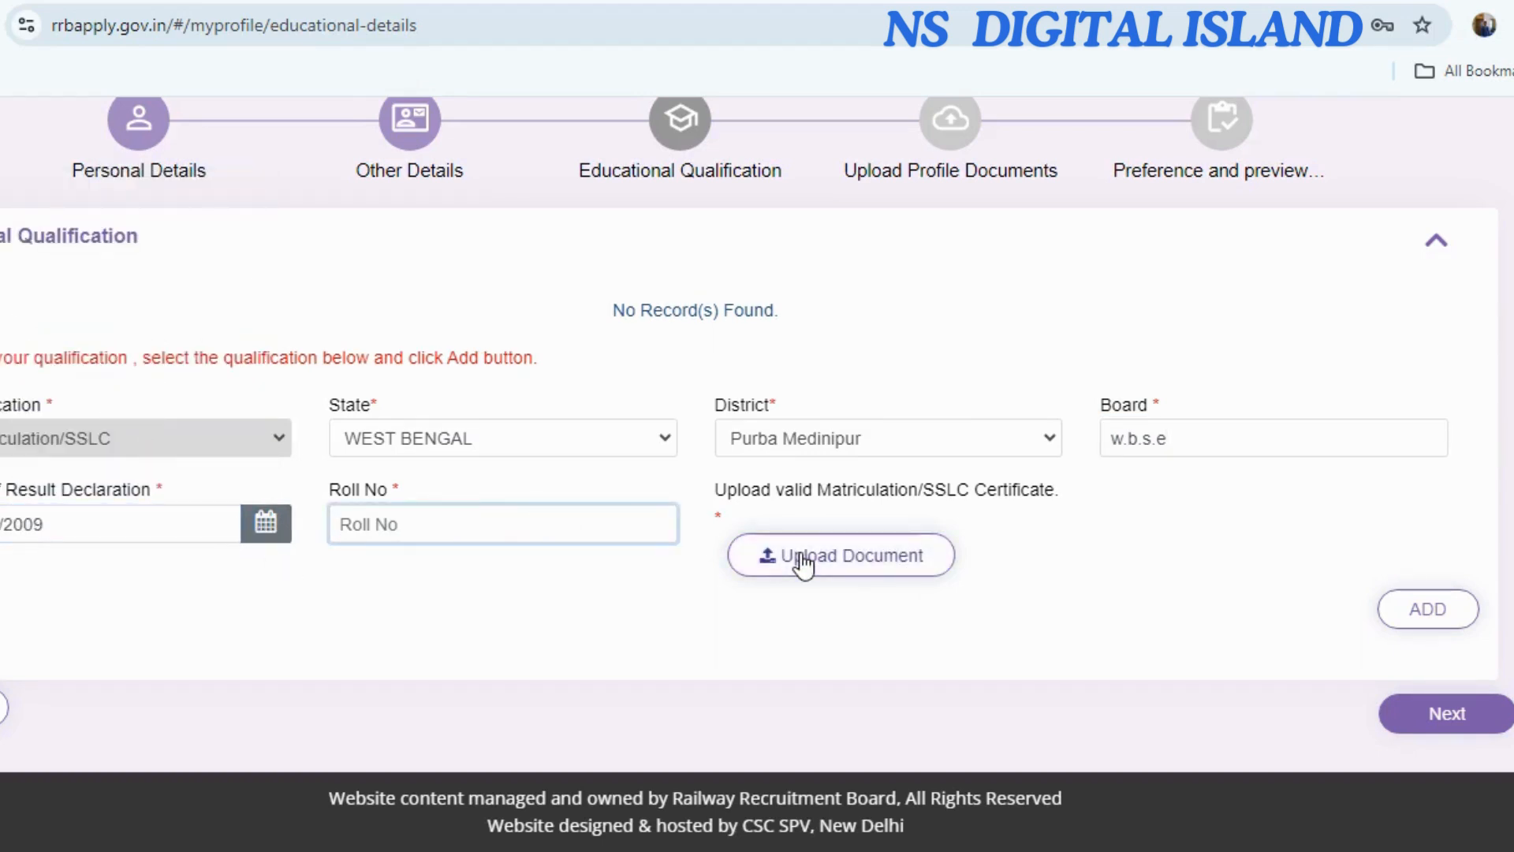
pyautogui.click(859, 578)
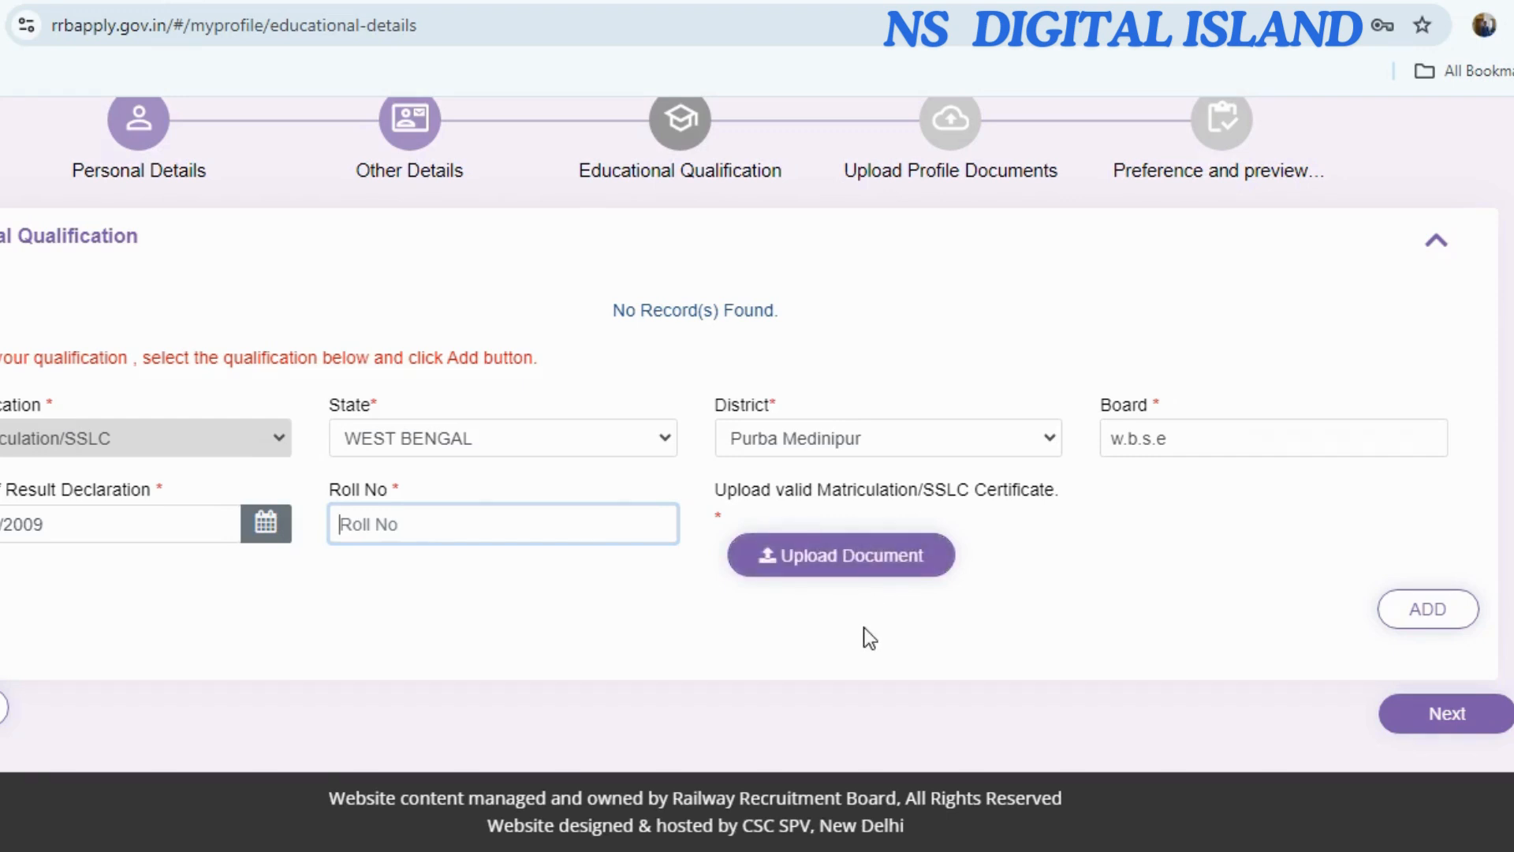
pyautogui.click(1432, 616)
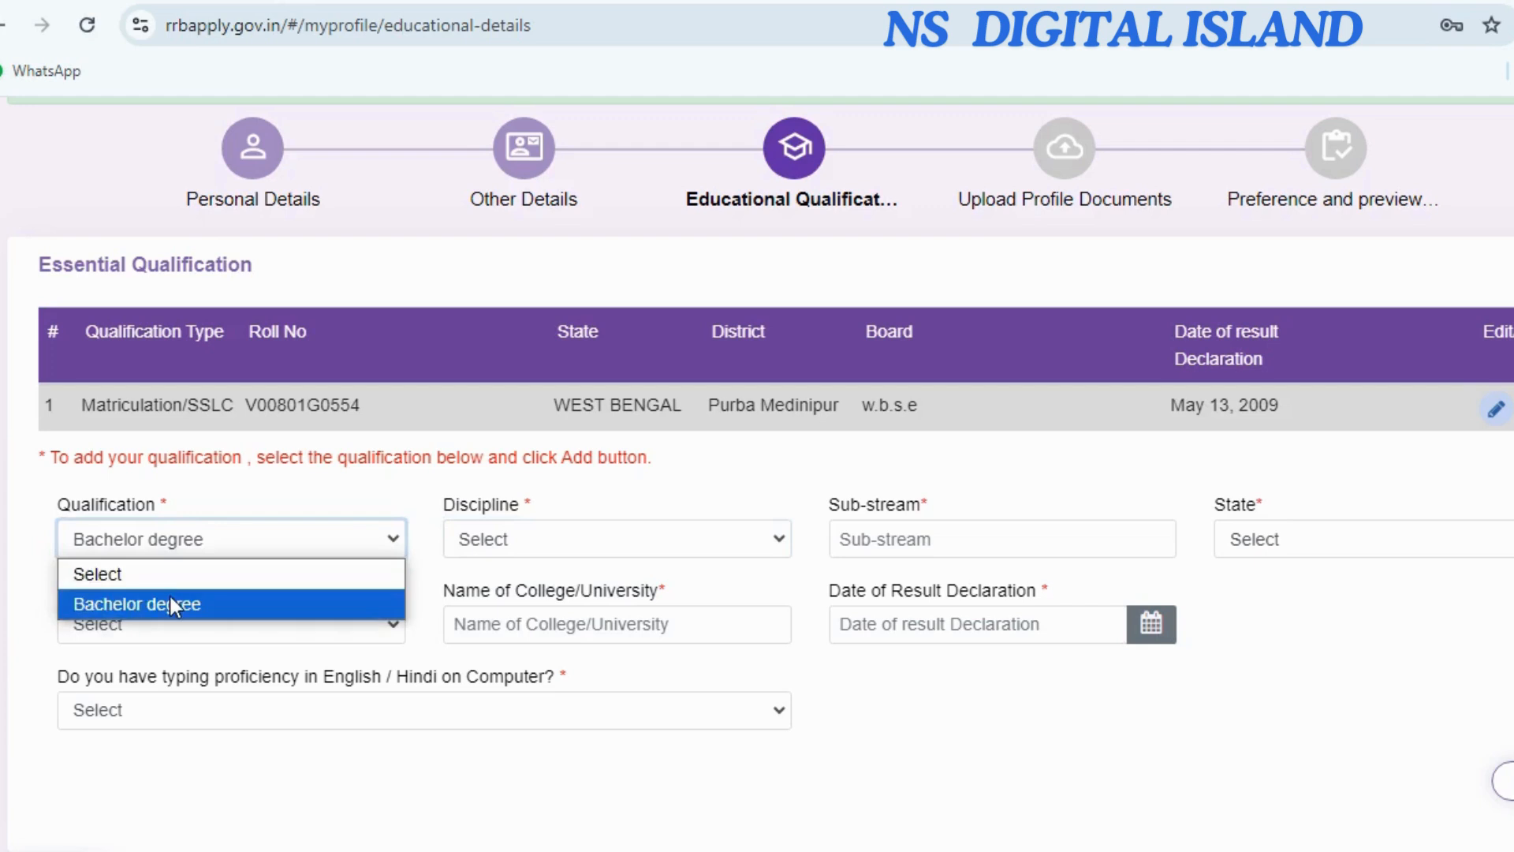
# Start a Bachelor degree record with sub-stream ARTS, state WEST BENGAL, district Purba Medinipur.
pyautogui.click(169, 599)
pyautogui.click(498, 541)
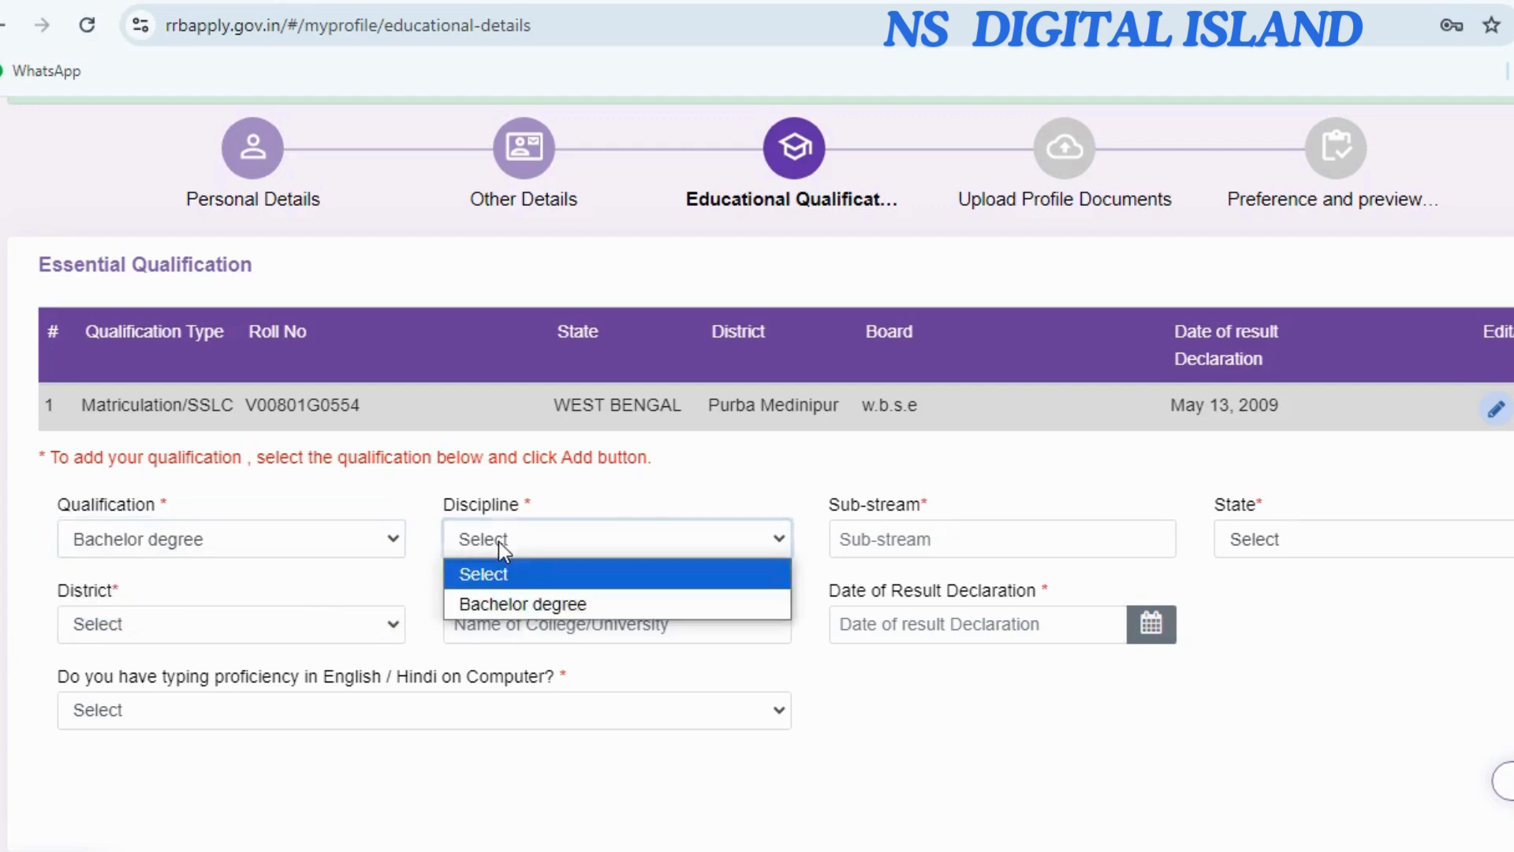
pyautogui.click(519, 604)
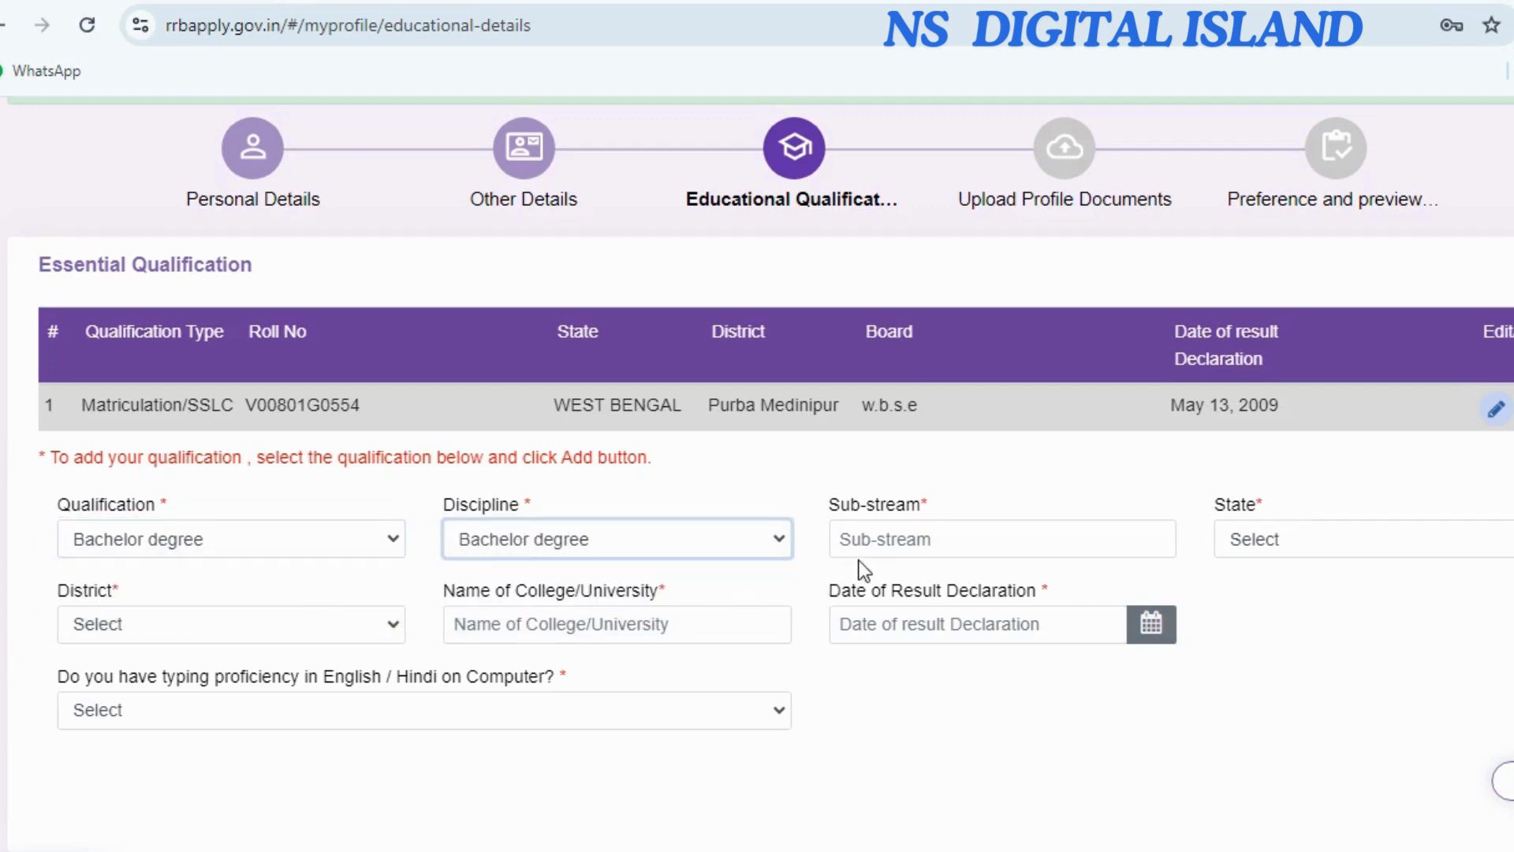
pyautogui.click(884, 544)
pyautogui.write('ARTS')
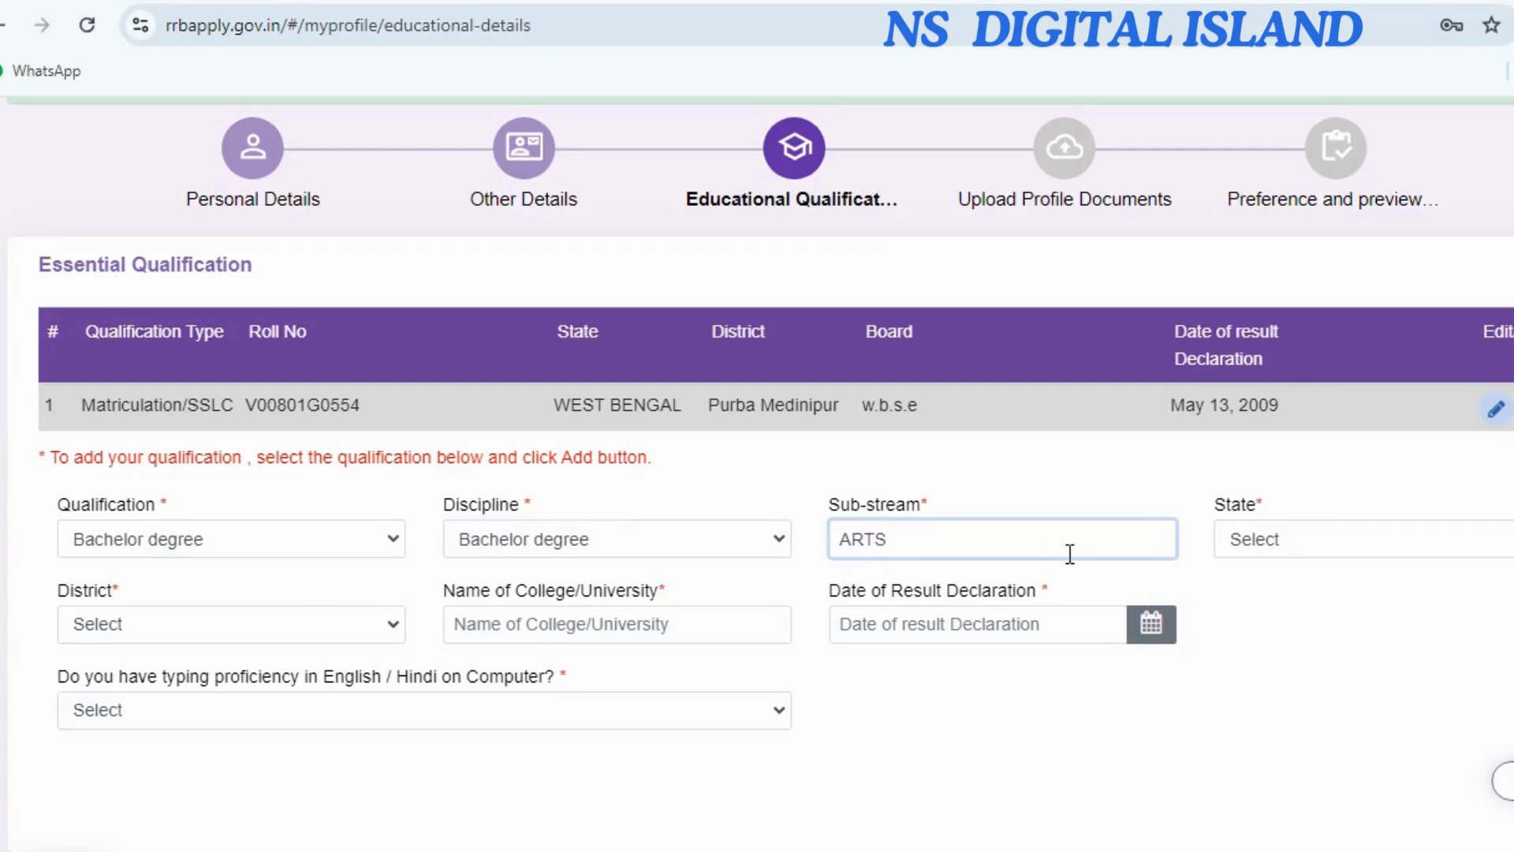
pyautogui.click(1286, 543)
pyautogui.scroll(-5, 1357, 467)
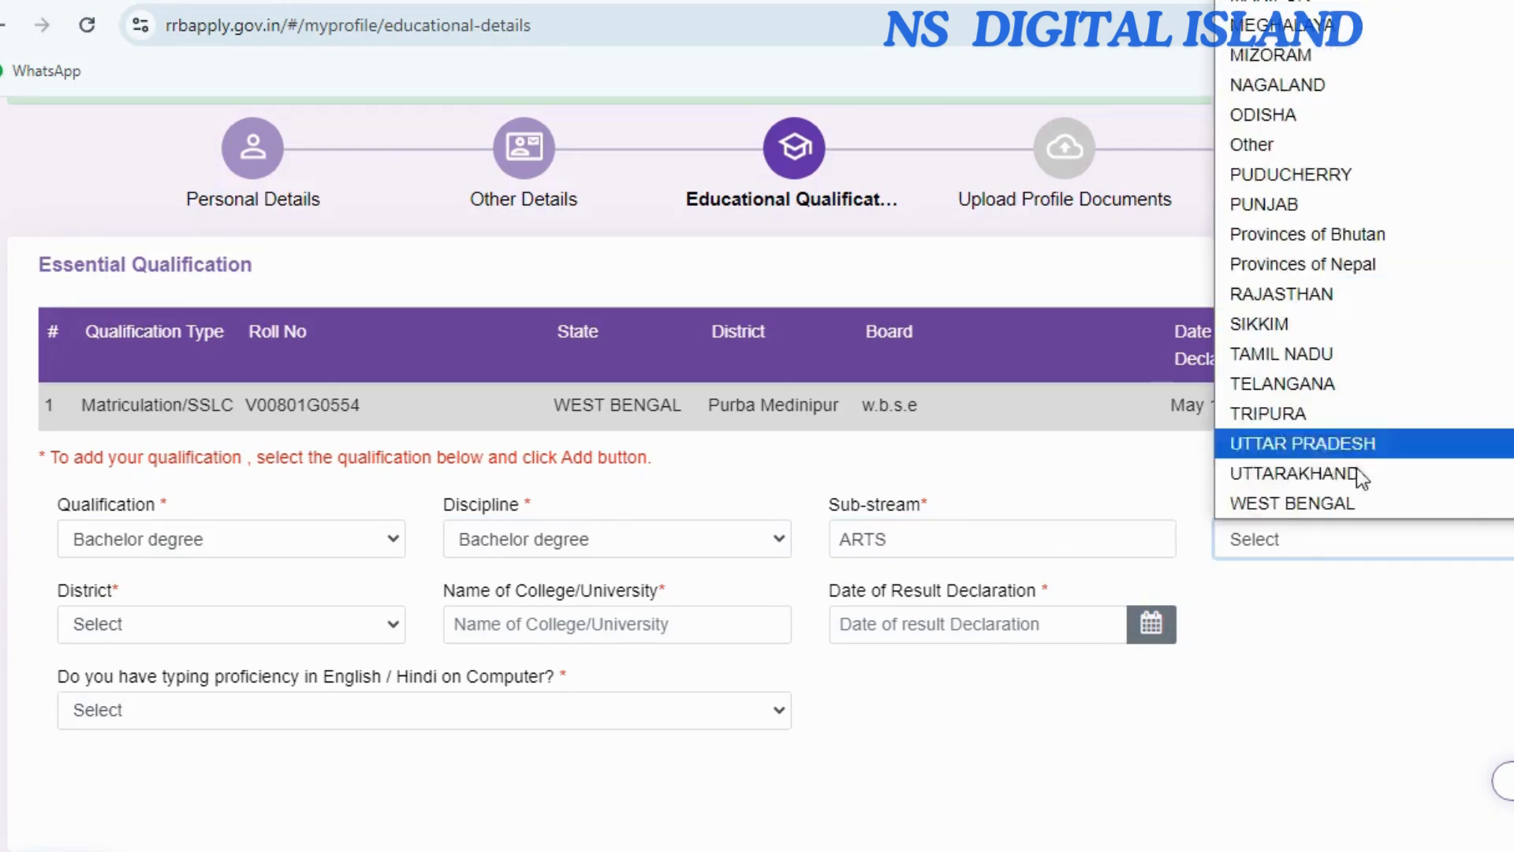
pyautogui.click(1358, 497)
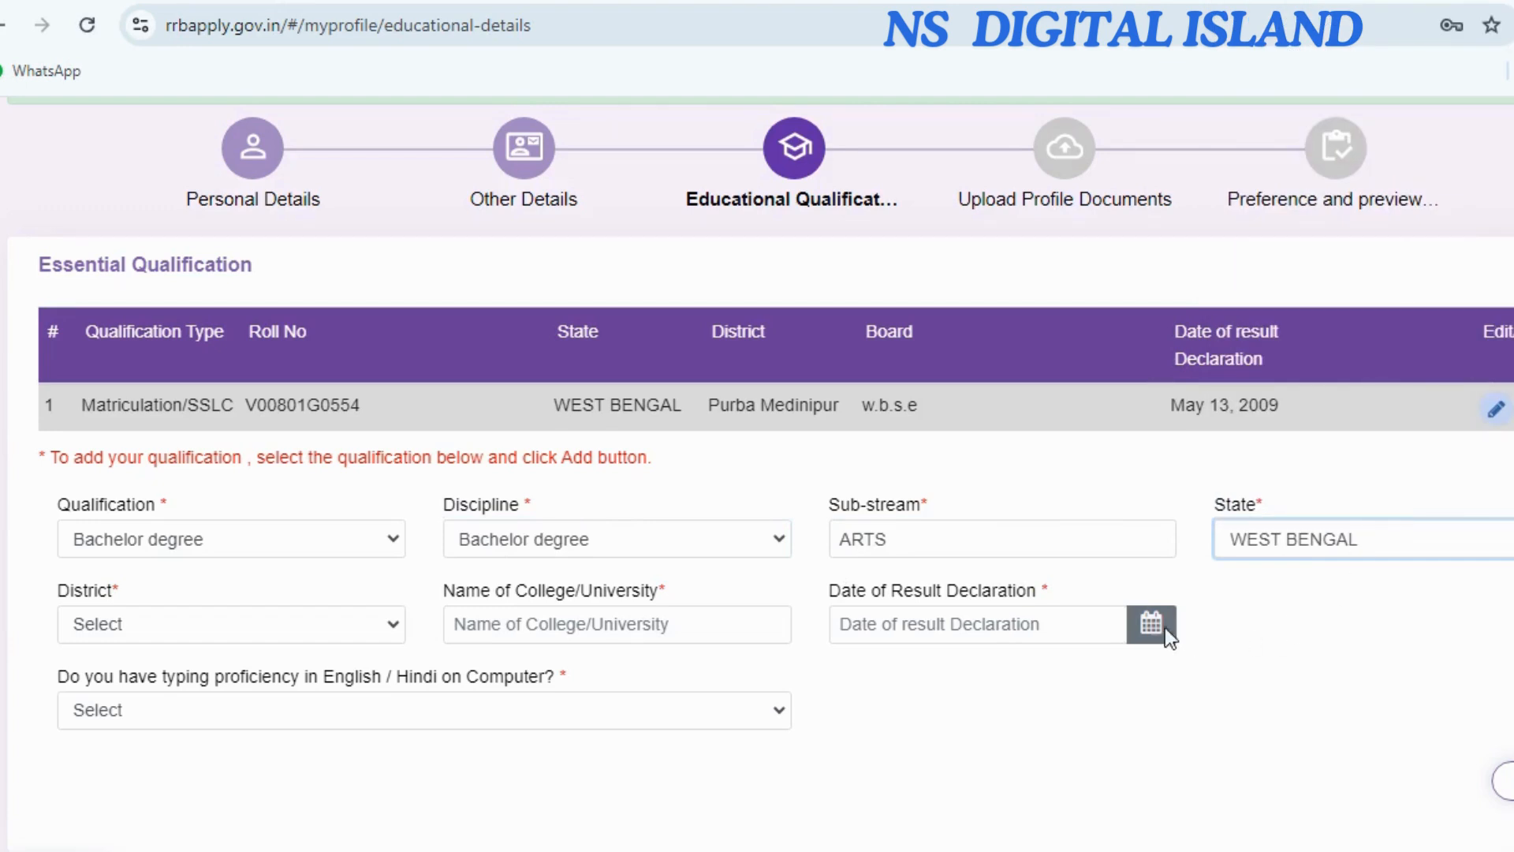
pyautogui.click(177, 631)
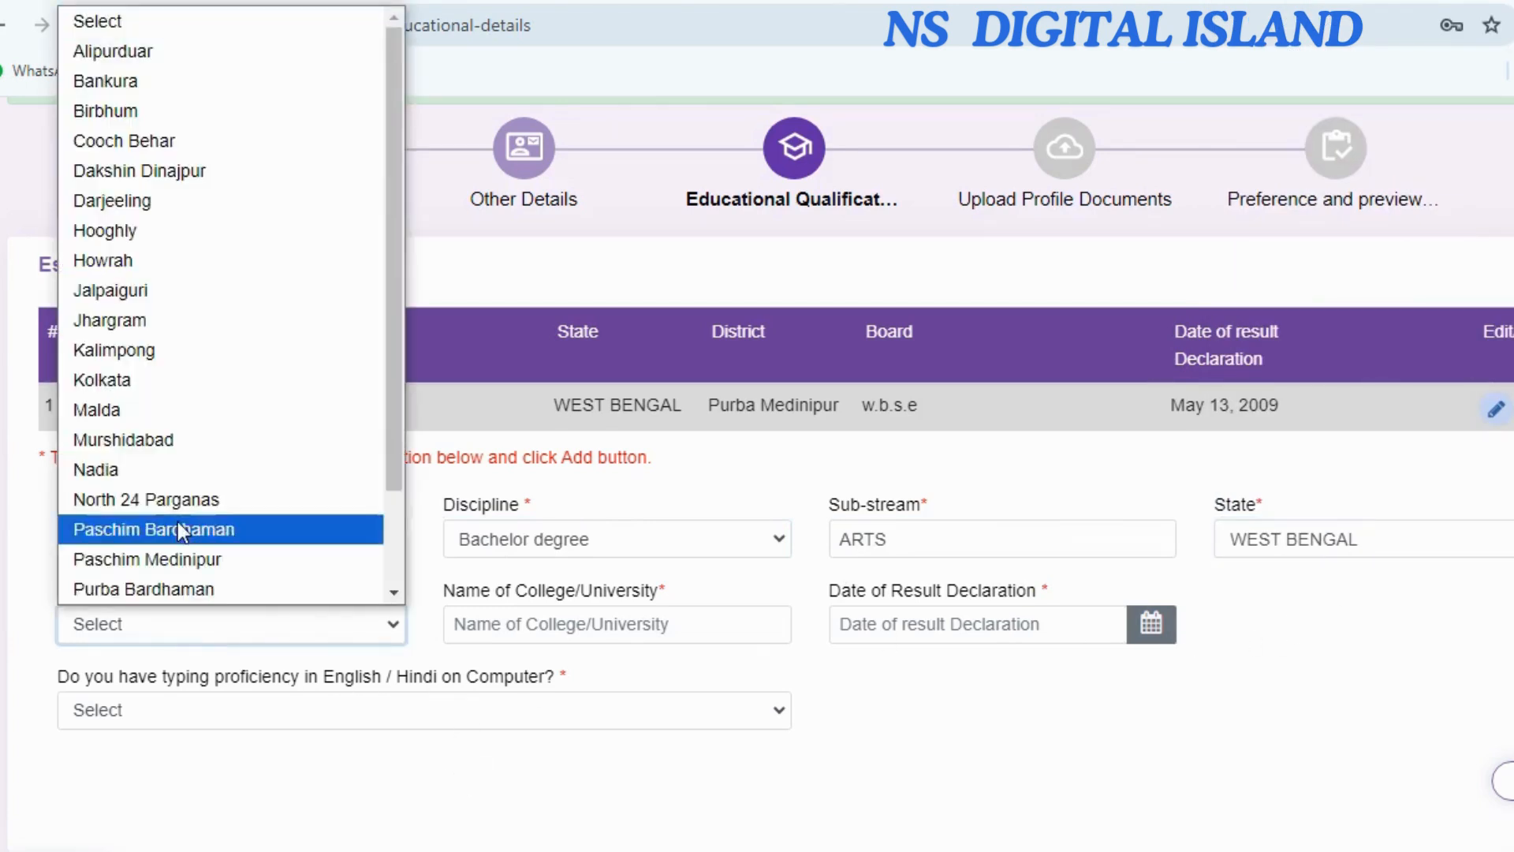
pyautogui.scroll(-2, 200, 541)
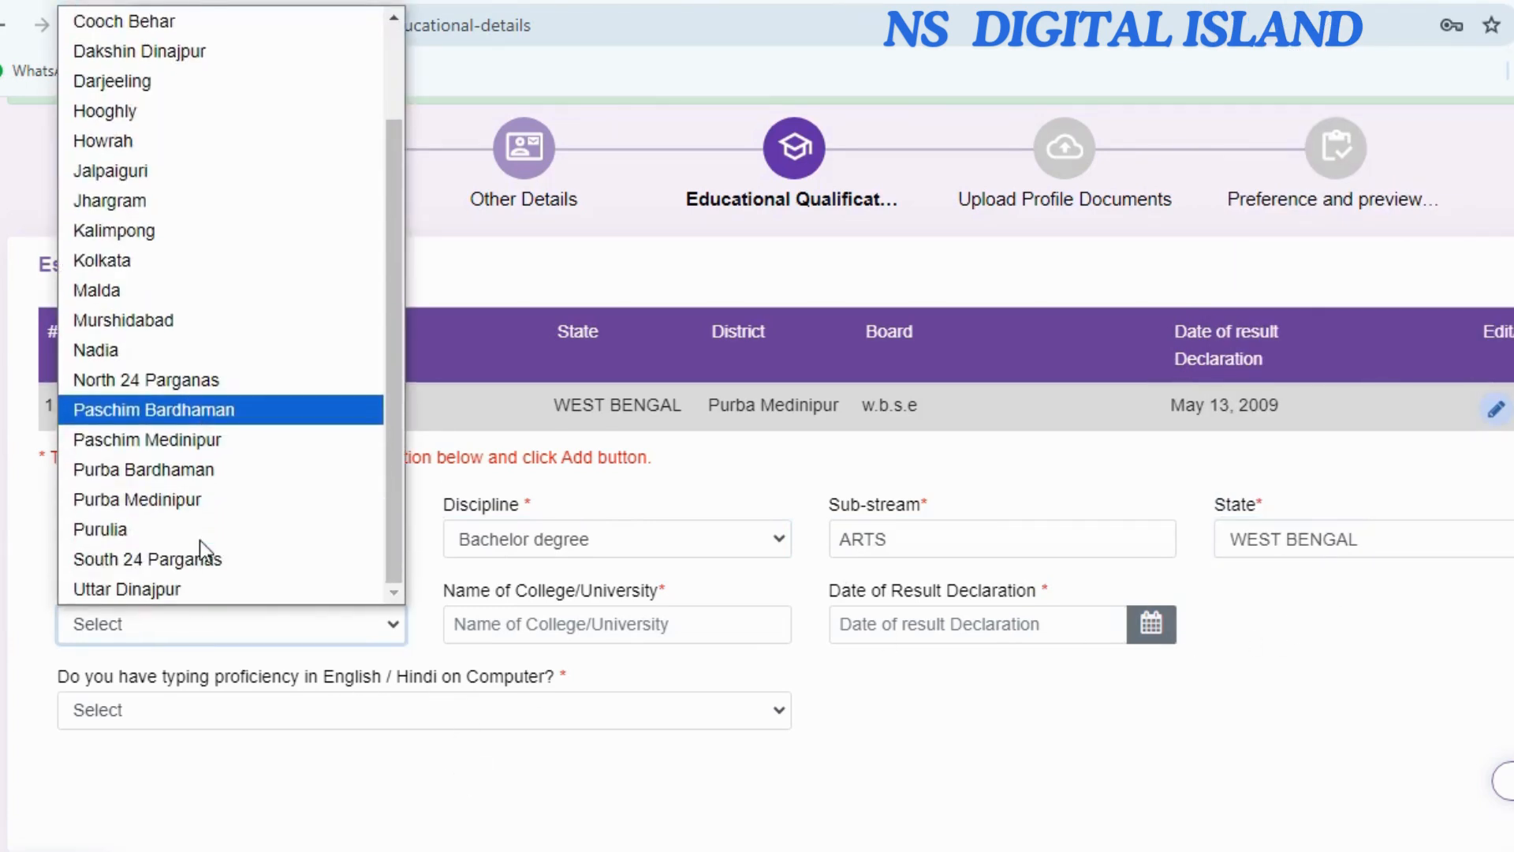
pyautogui.click(192, 497)
# Enter university V.U., result date 22 May 2014 and typing Yes, add the record, and continue.
pyautogui.click(499, 619)
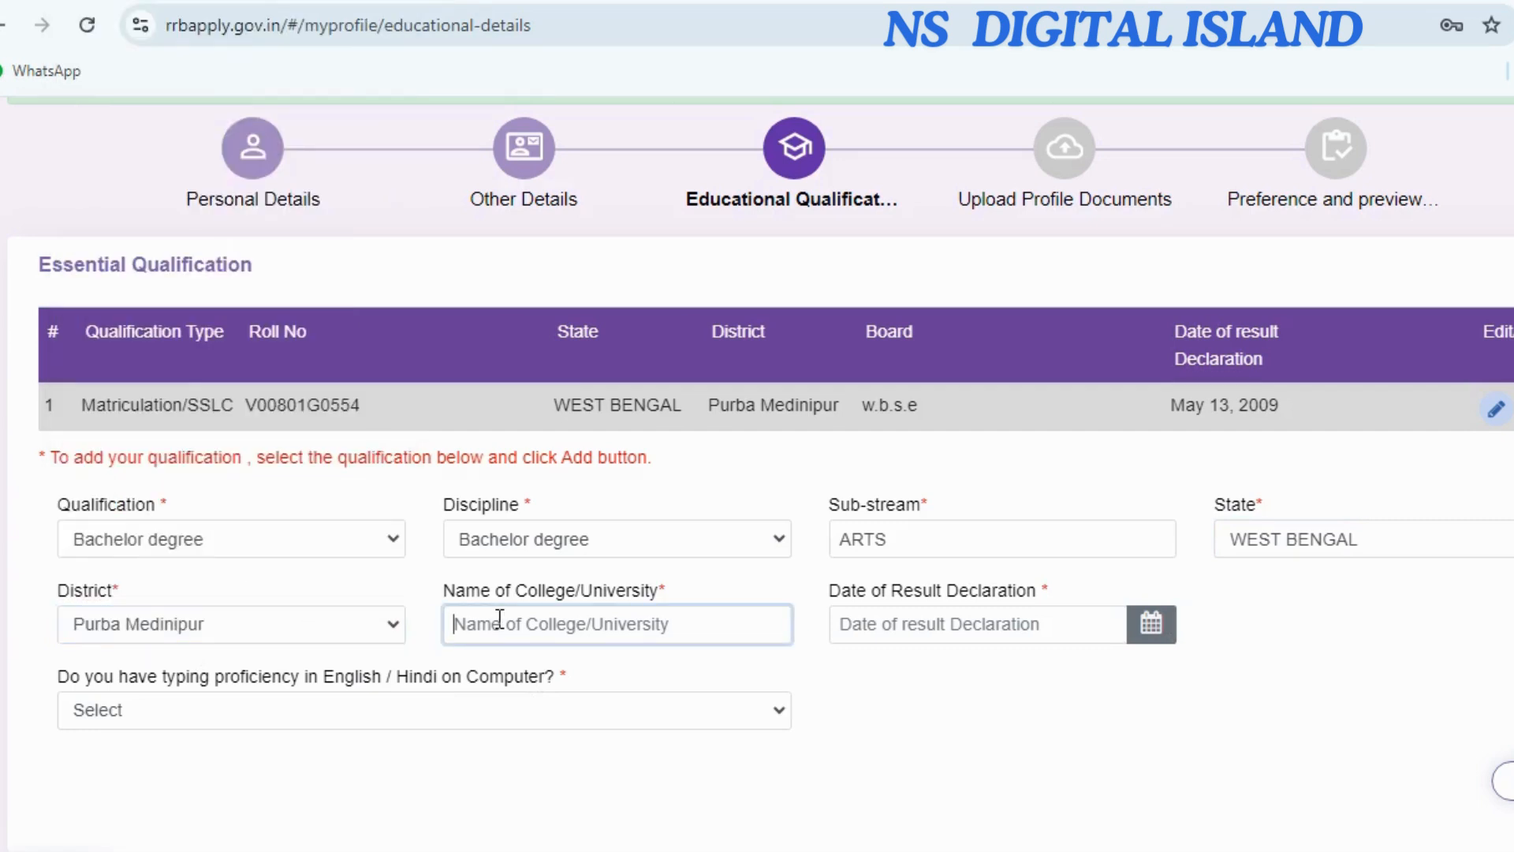
pyautogui.write('V.U.')
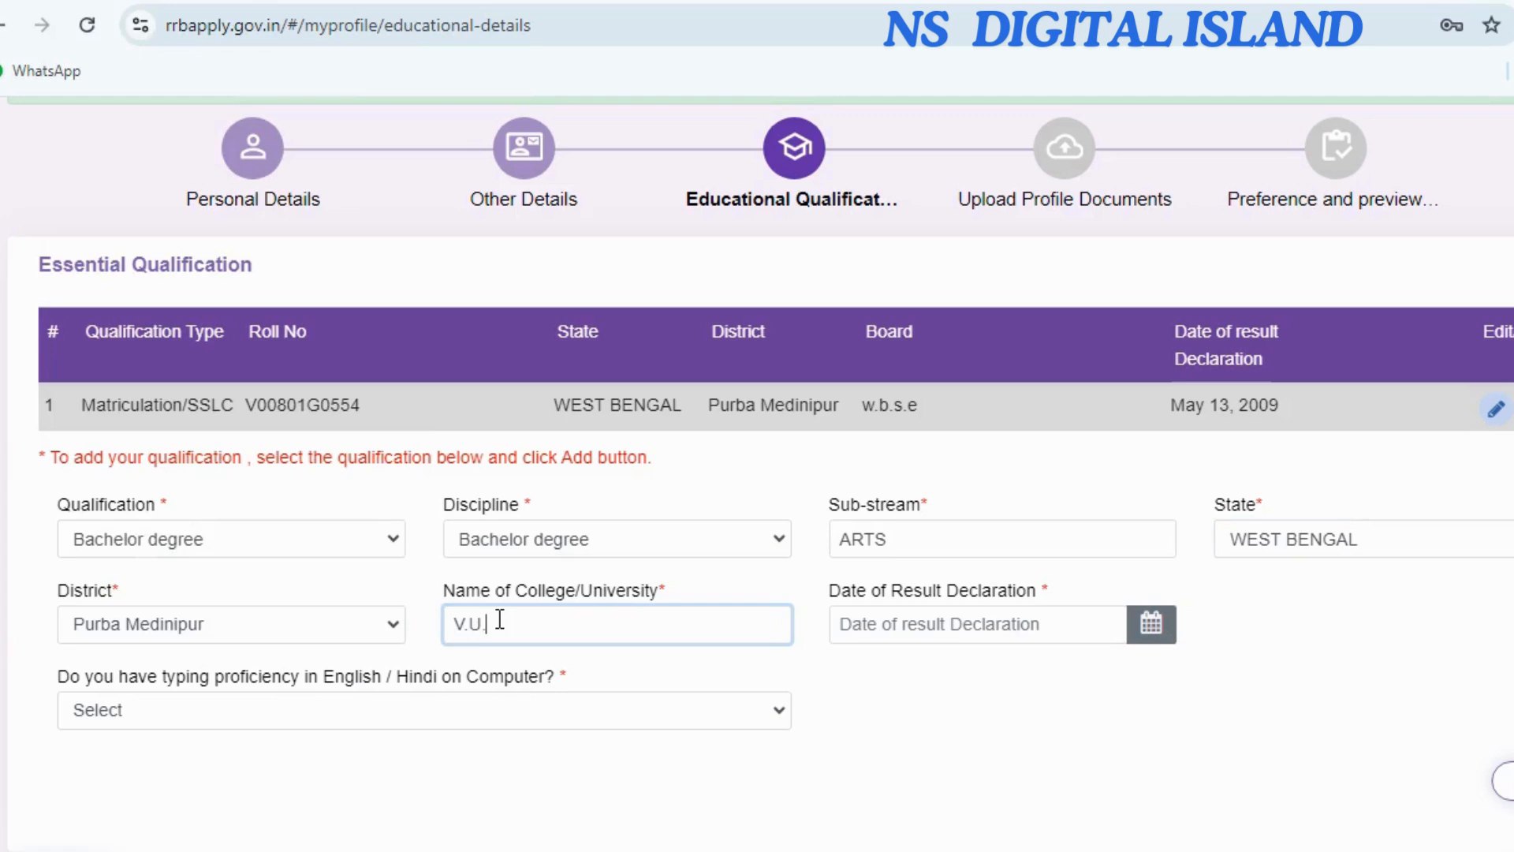
pyautogui.click(890, 623)
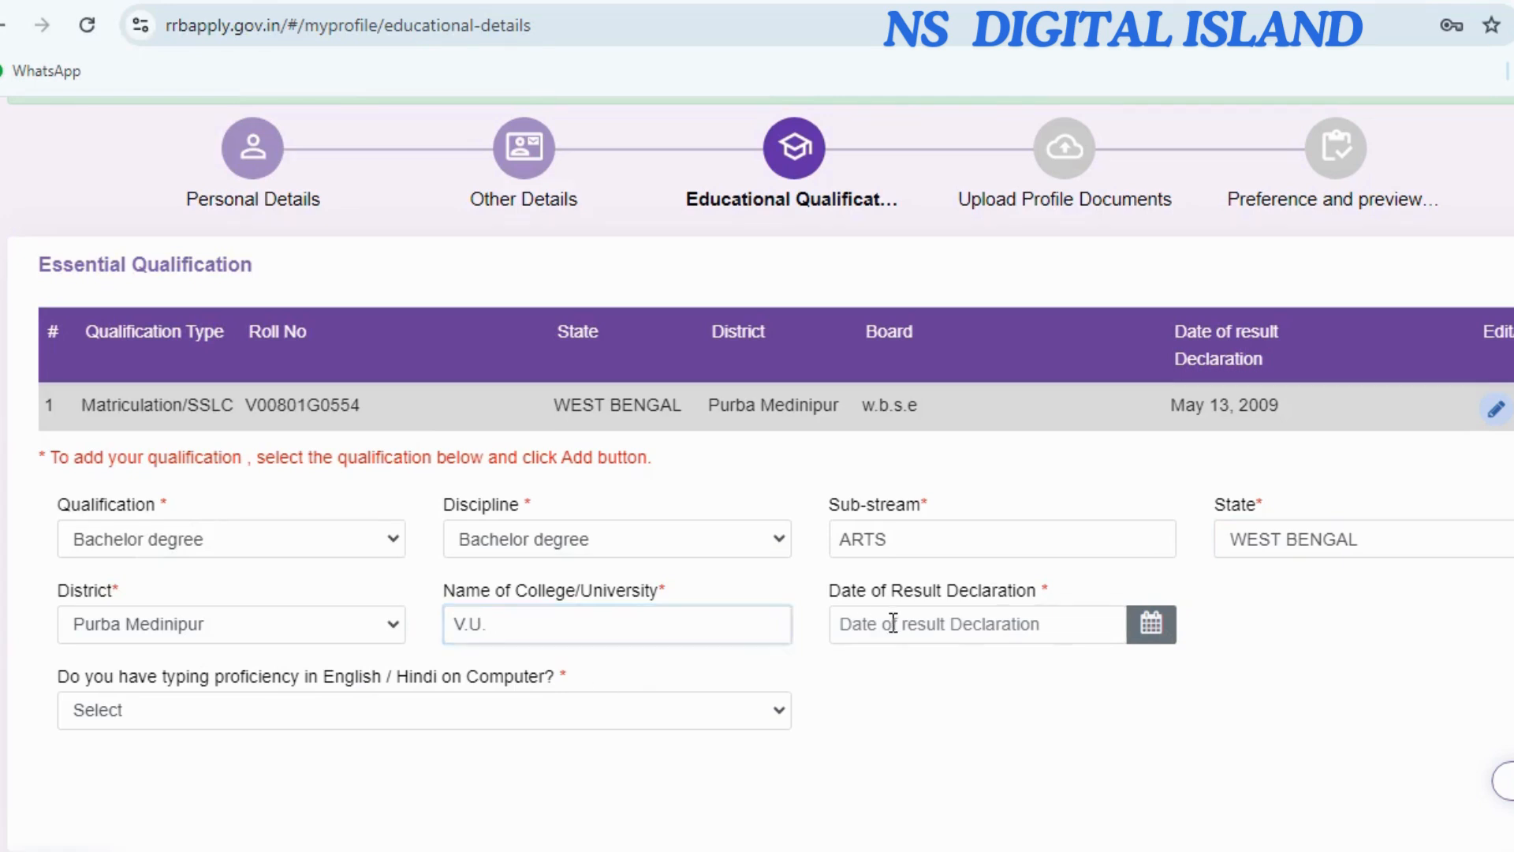
pyautogui.click(1148, 639)
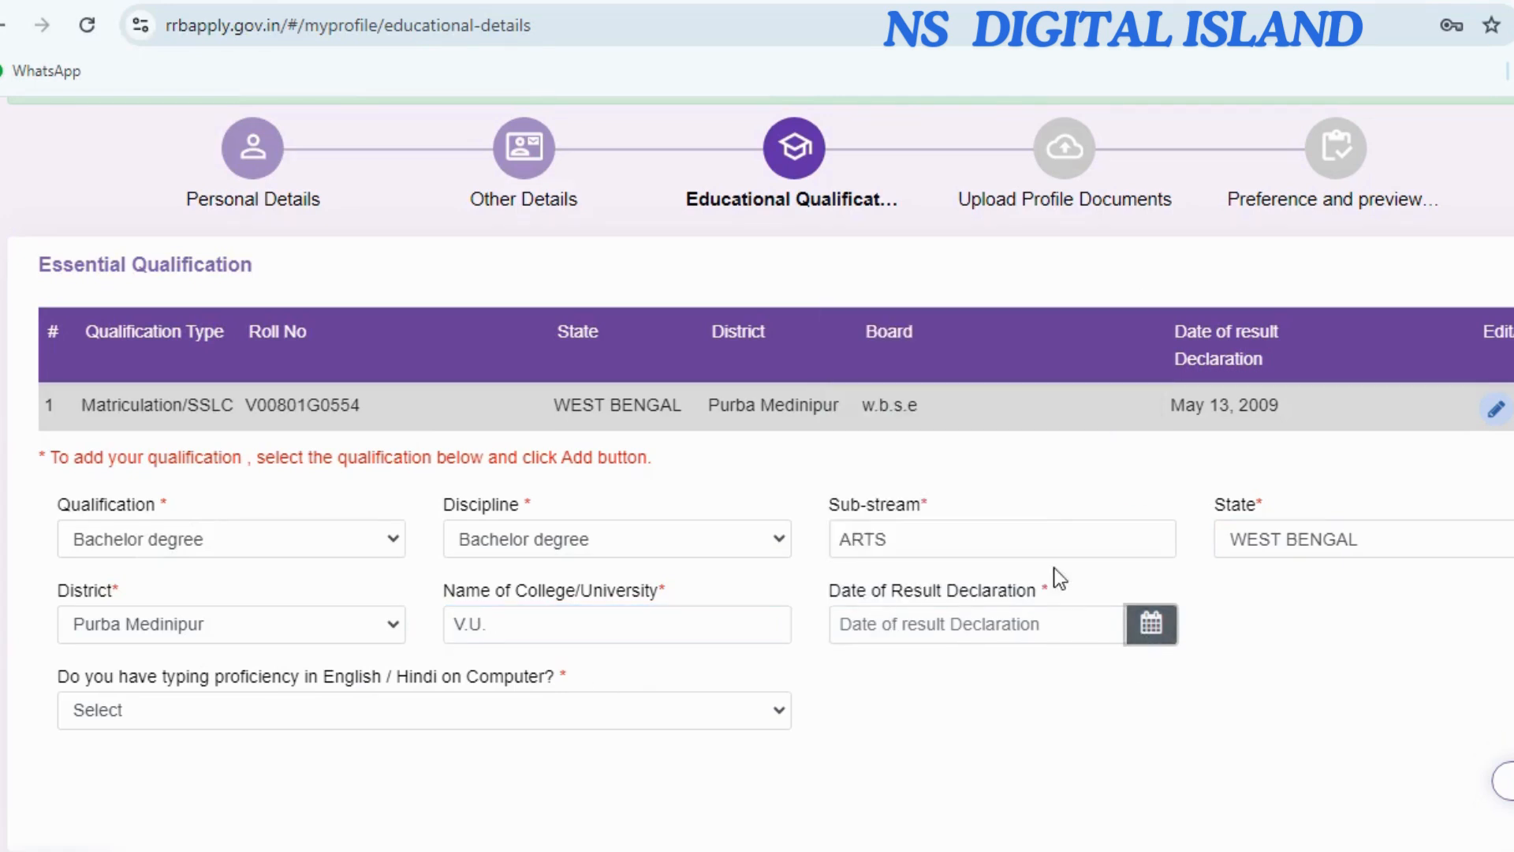
pyautogui.click(1142, 635)
pyautogui.click(1015, 298)
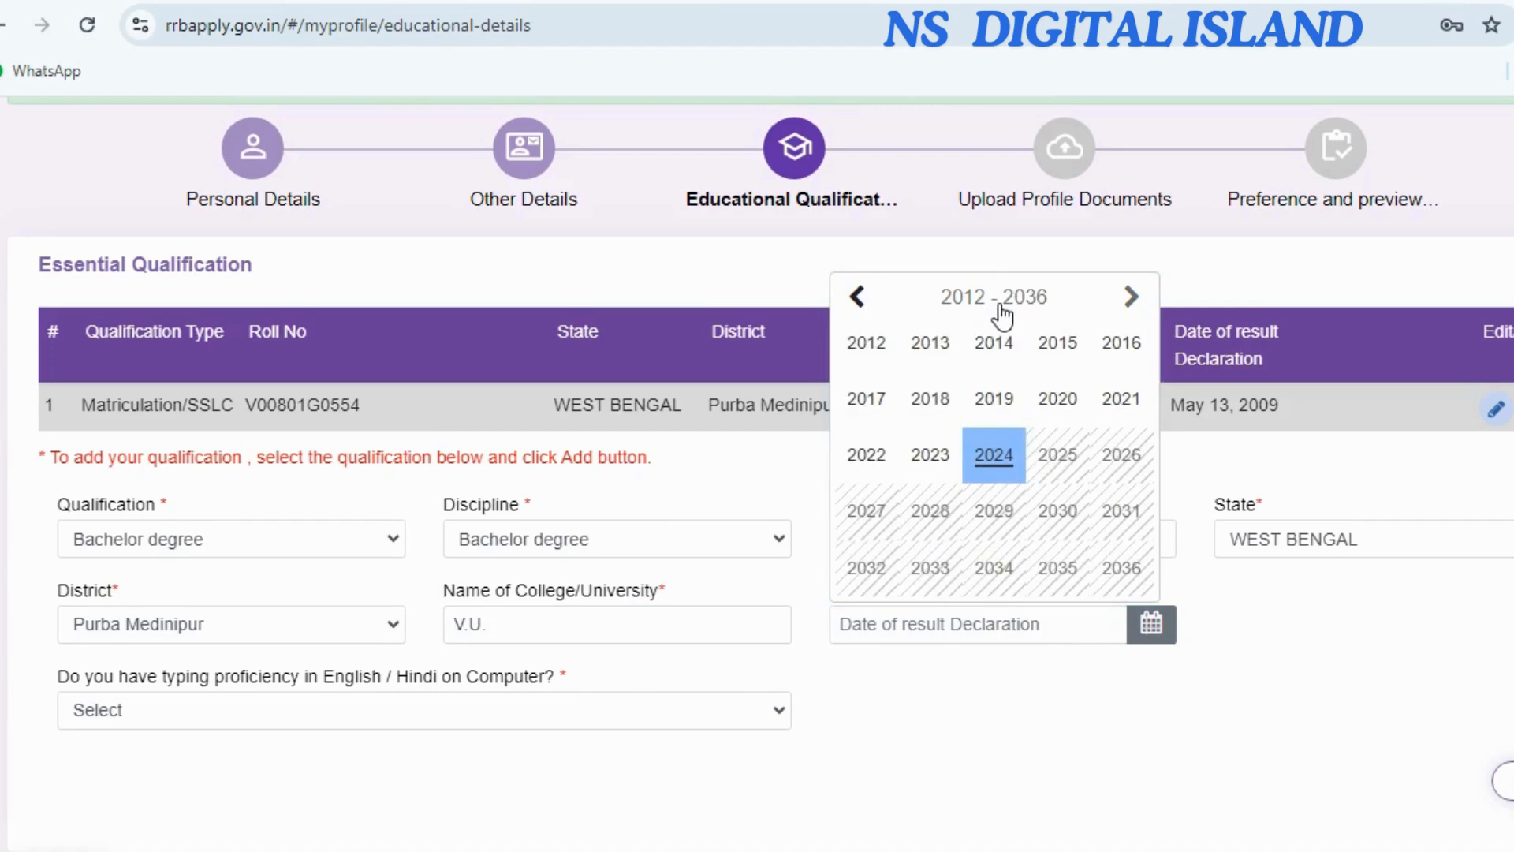
pyautogui.click(993, 347)
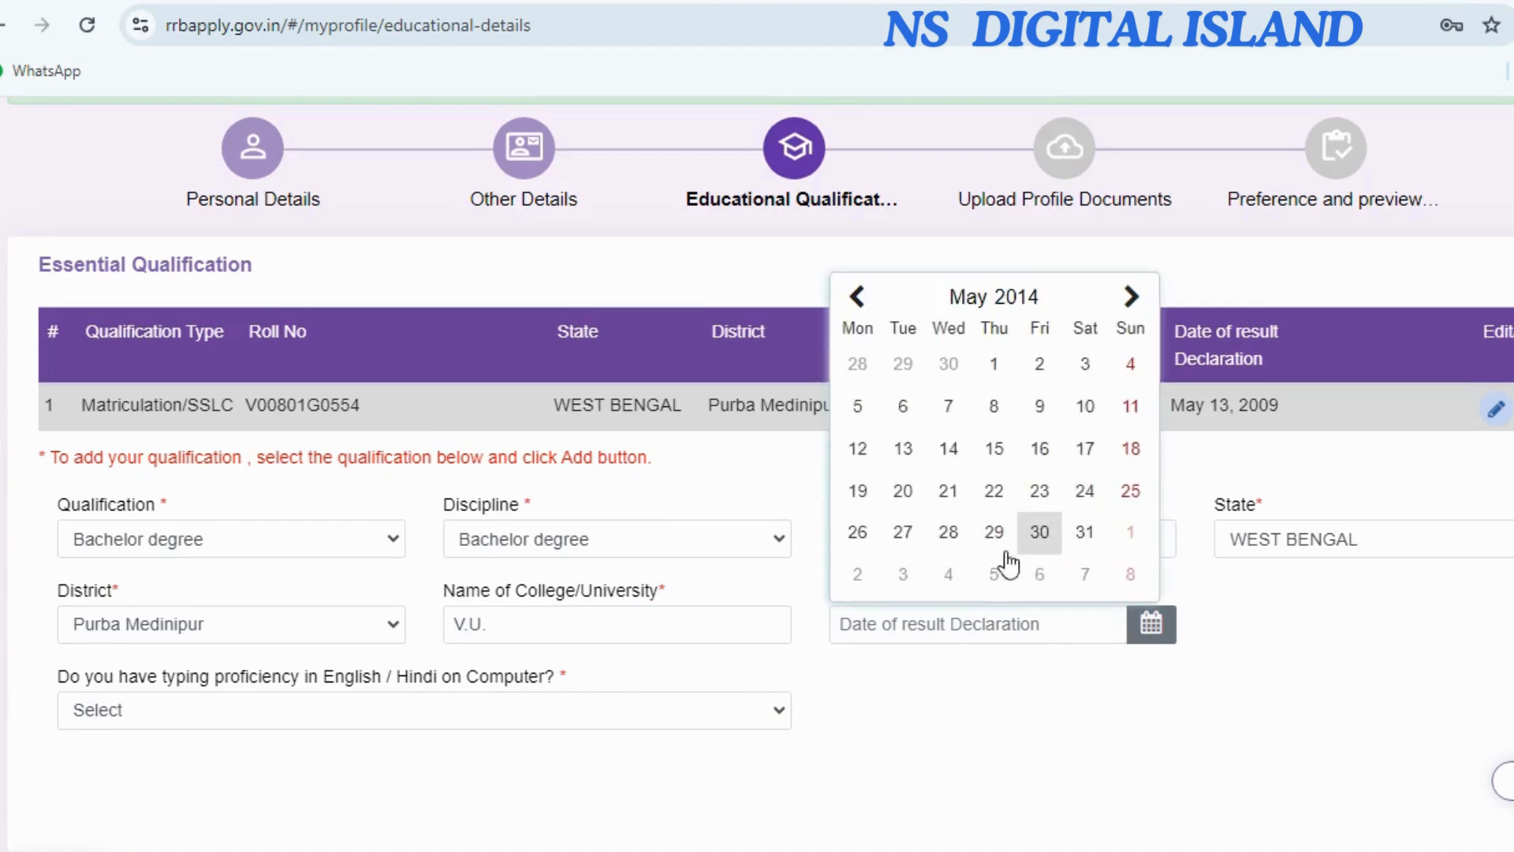
pyautogui.click(987, 494)
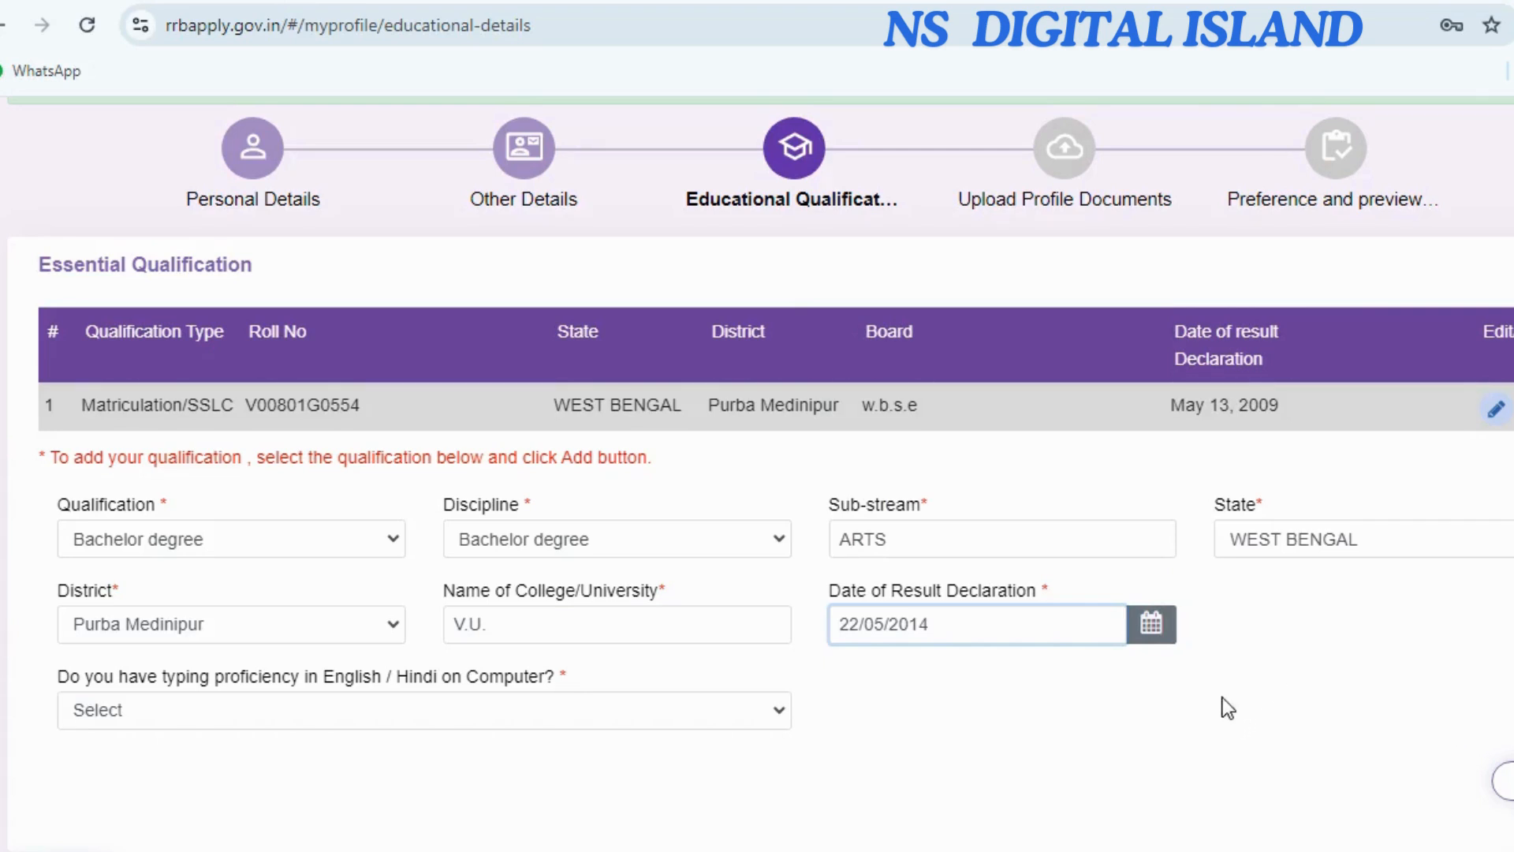
pyautogui.scroll(-2, 789, 702)
pyautogui.click(216, 598)
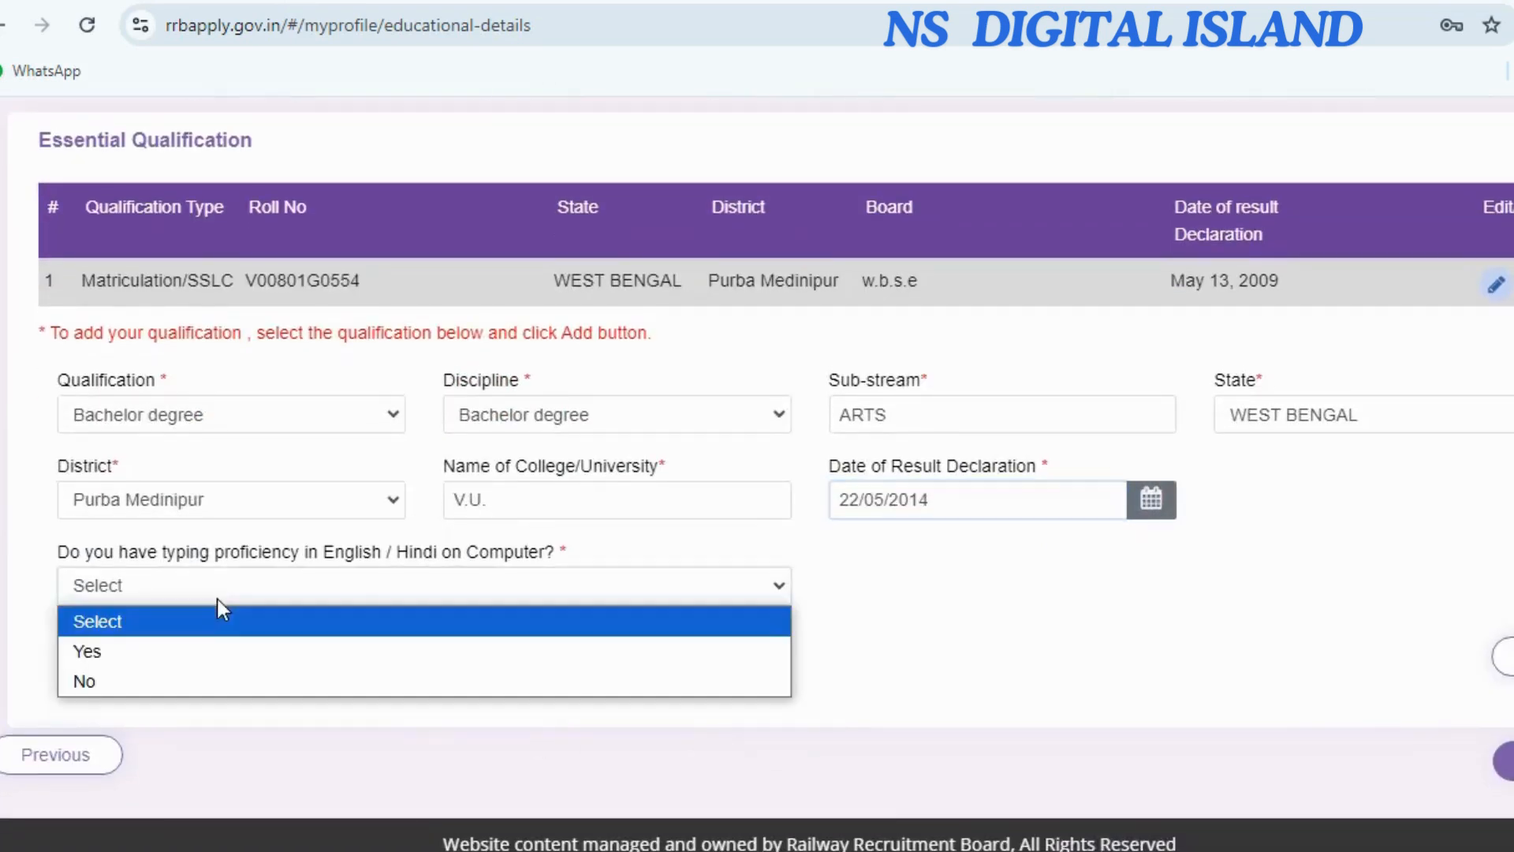
pyautogui.click(200, 651)
pyautogui.click(1506, 656)
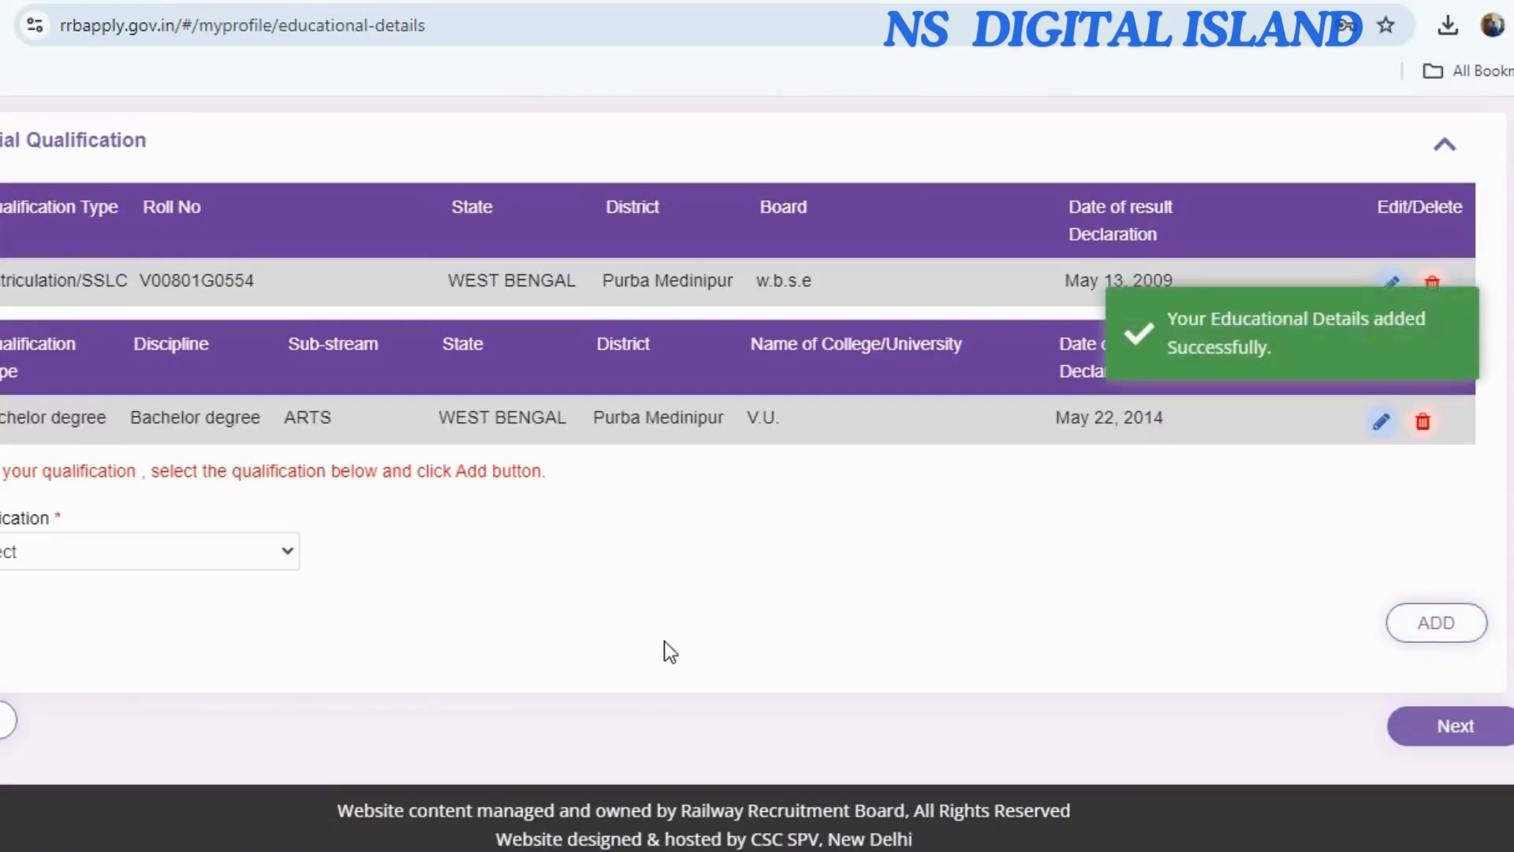
pyautogui.click(1441, 715)
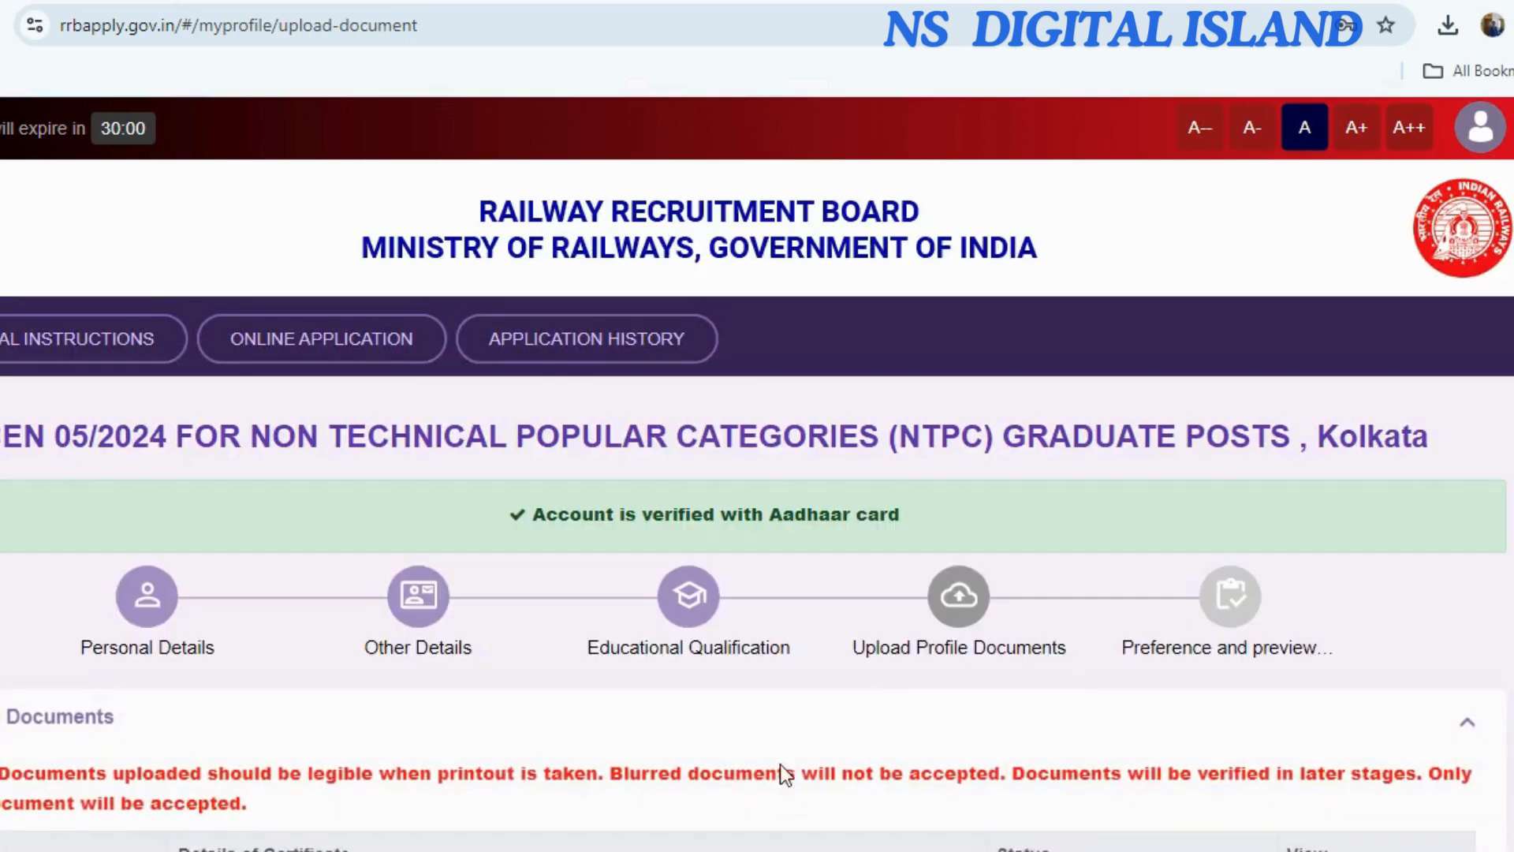
# Upload the passport photo and signature, then save and proceed to Preference and Preview.
pyautogui.scroll(-6, 519, 642)
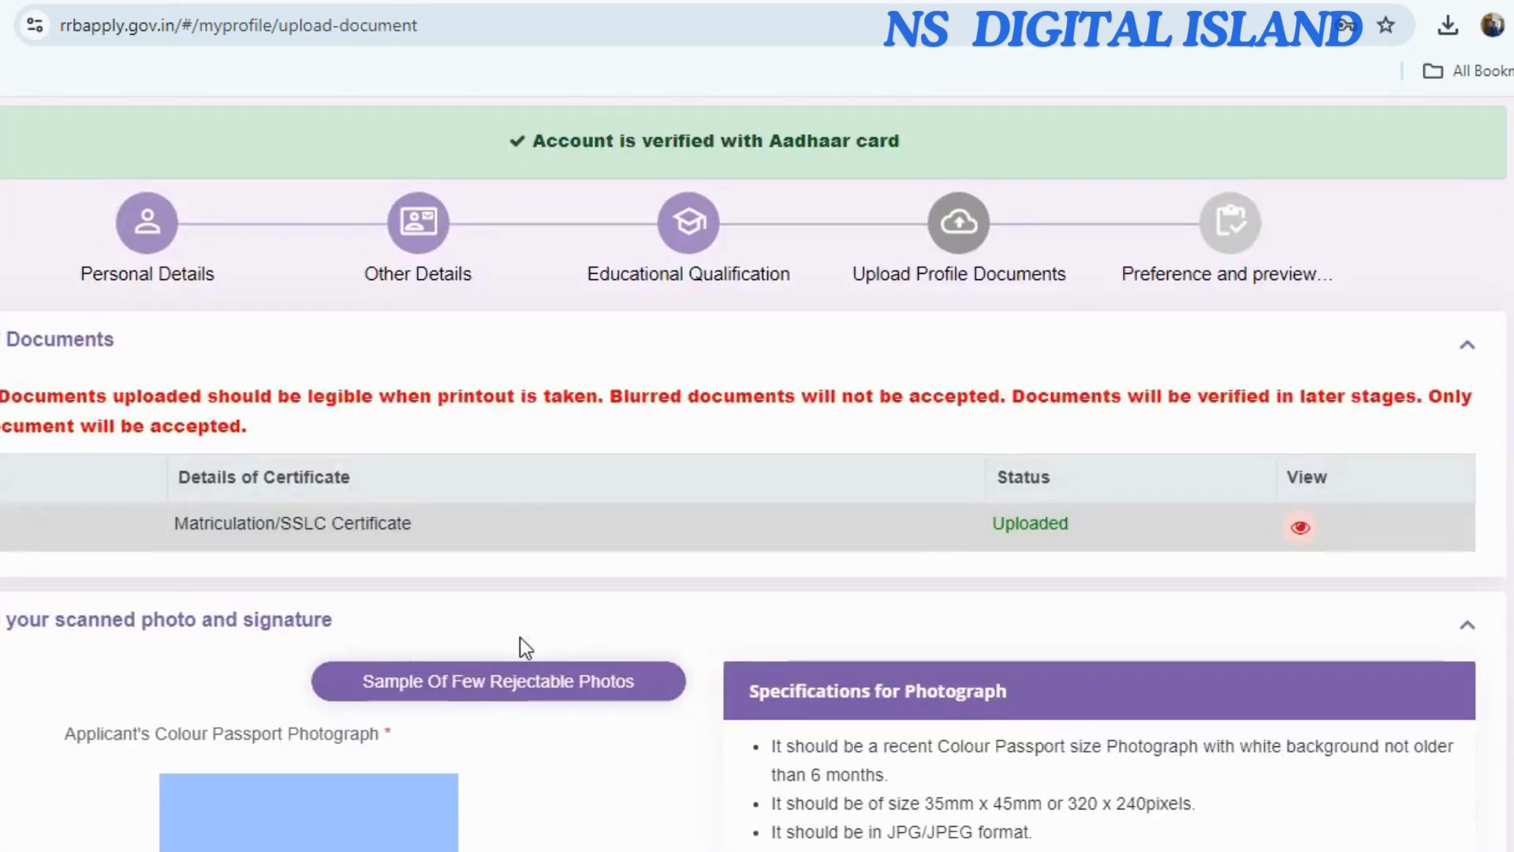
pyautogui.scroll(-6, 519, 637)
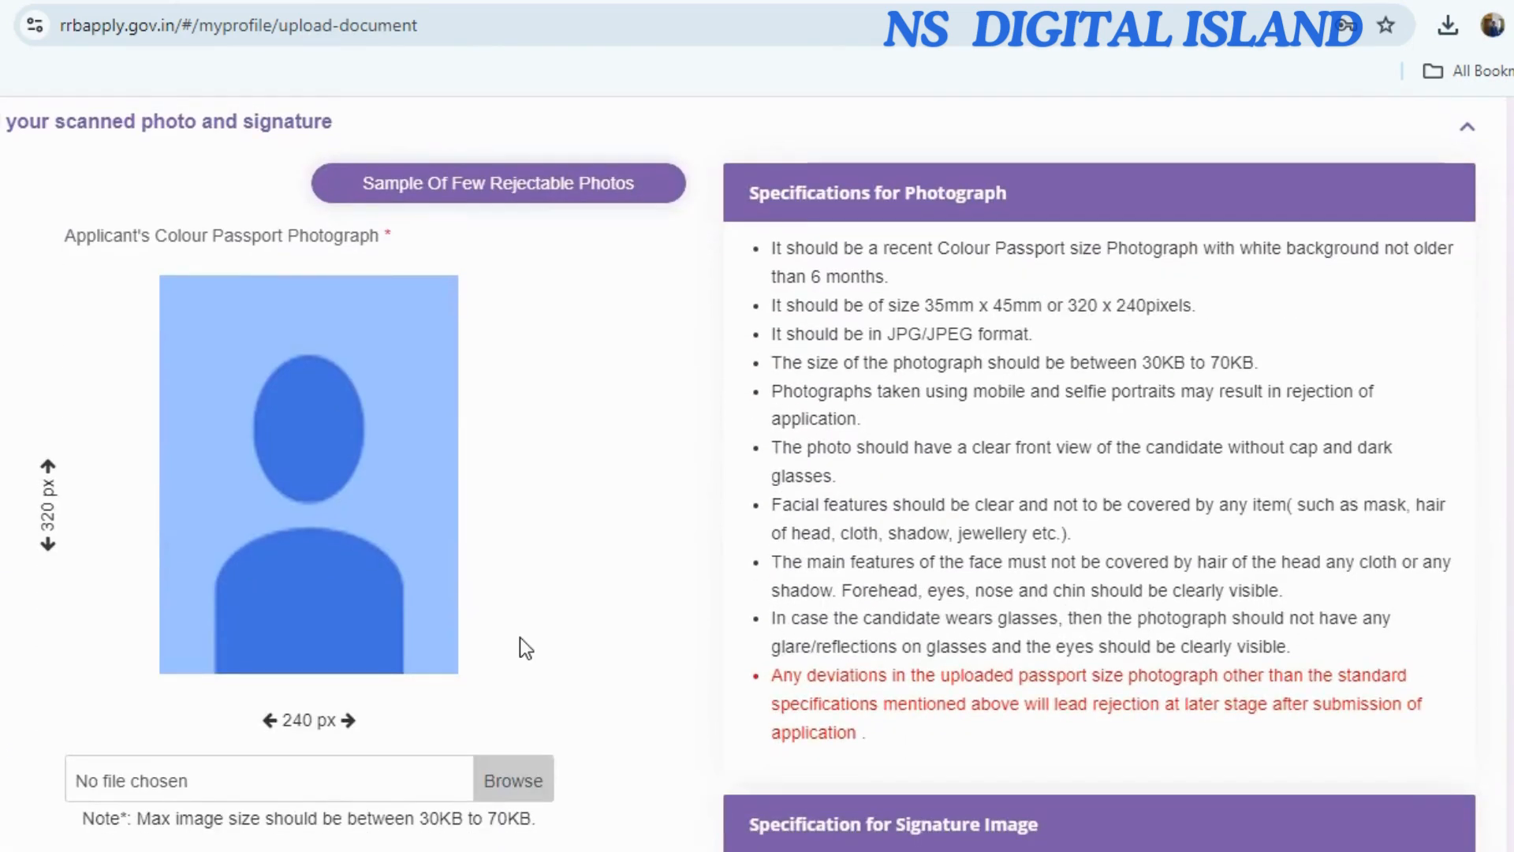
pyautogui.scroll(-2, 519, 637)
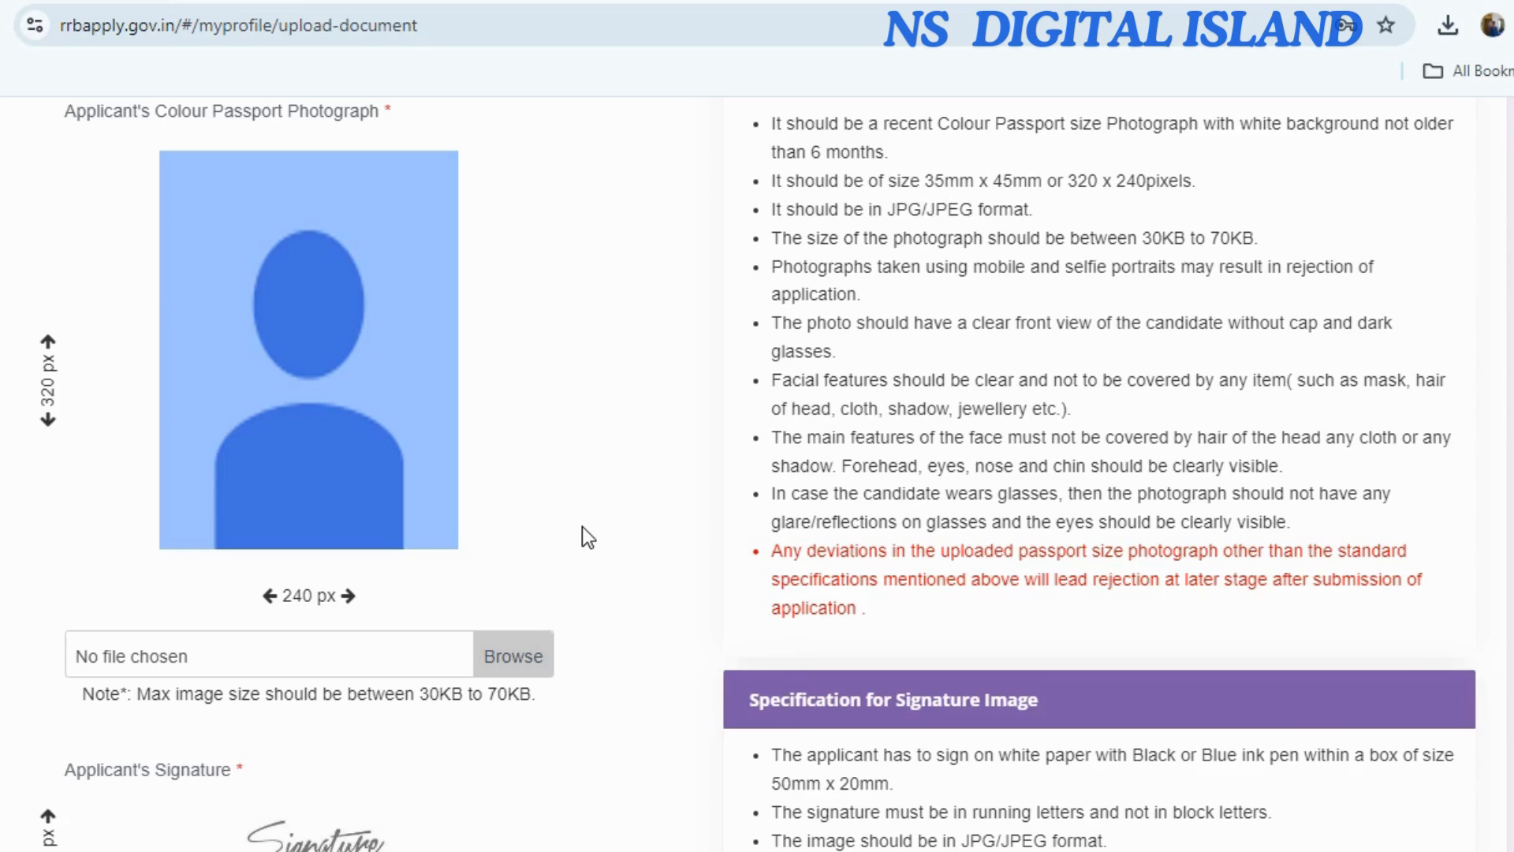
pyautogui.moveTo(1385, 819)
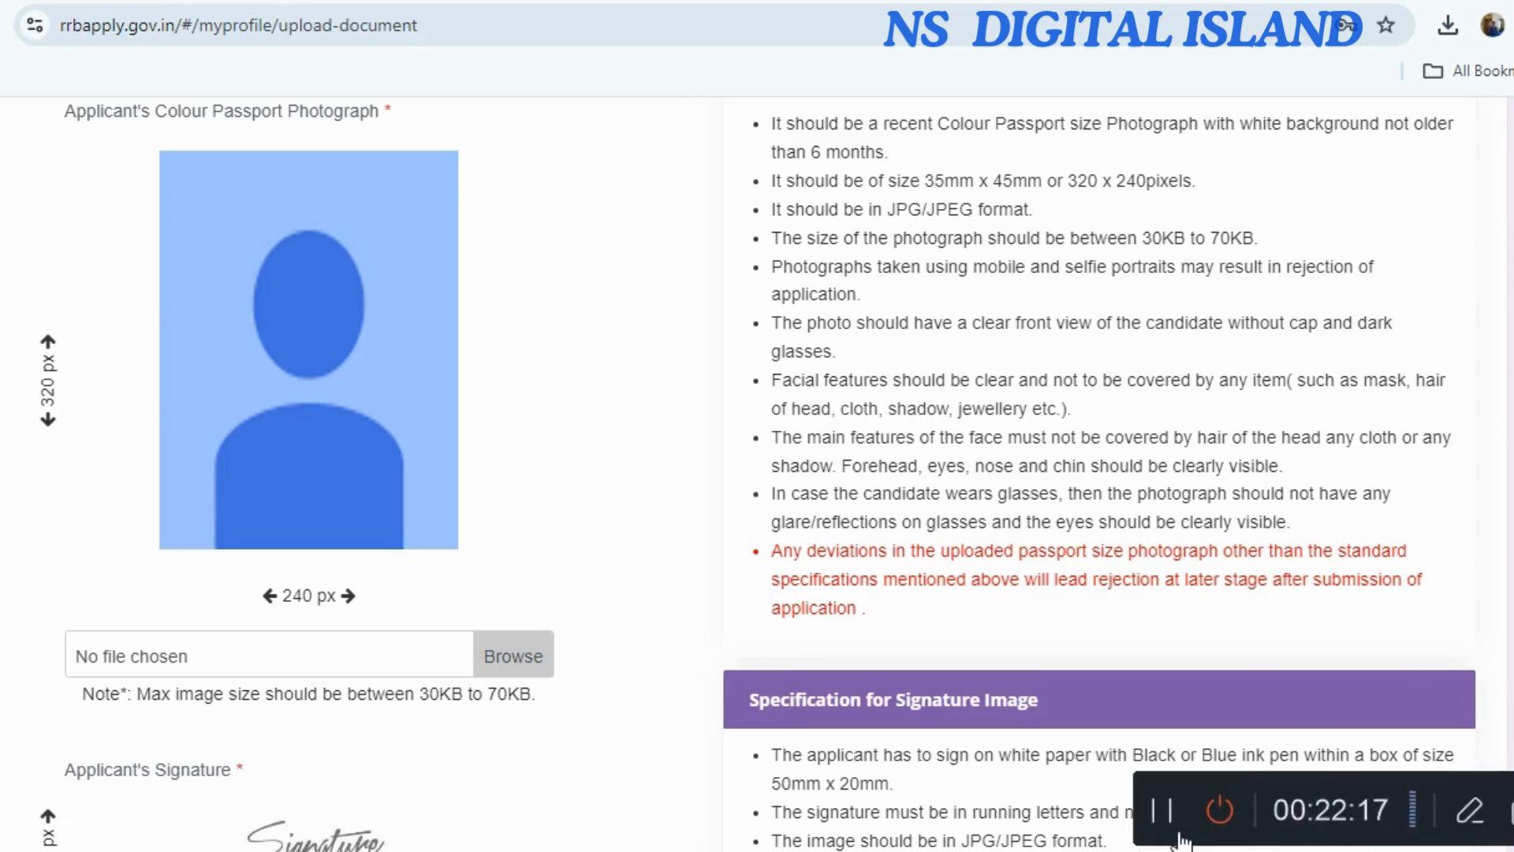
pyautogui.click(1151, 824)
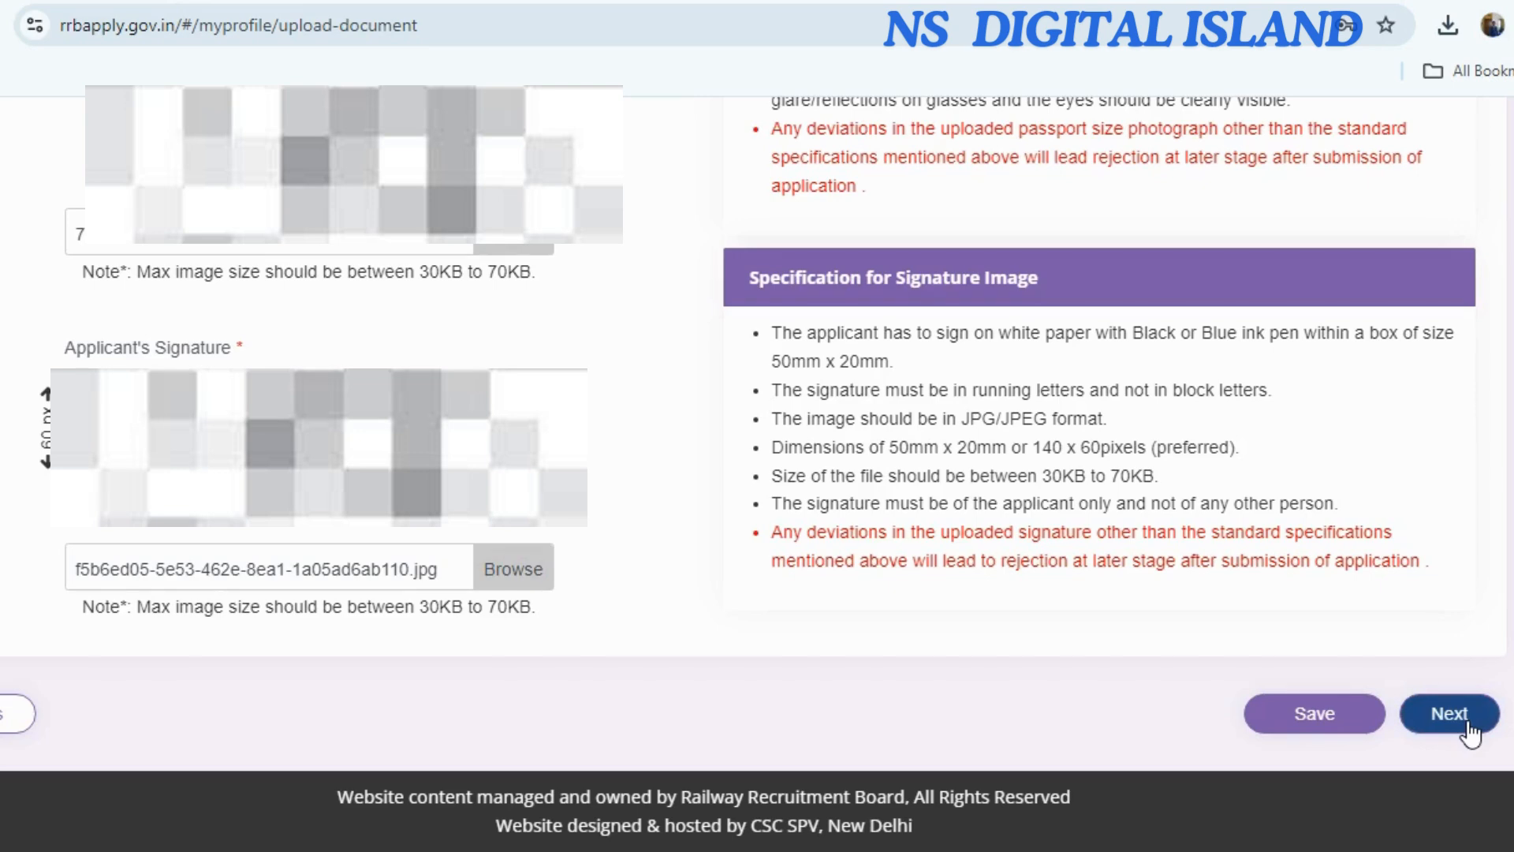
pyautogui.click(1467, 722)
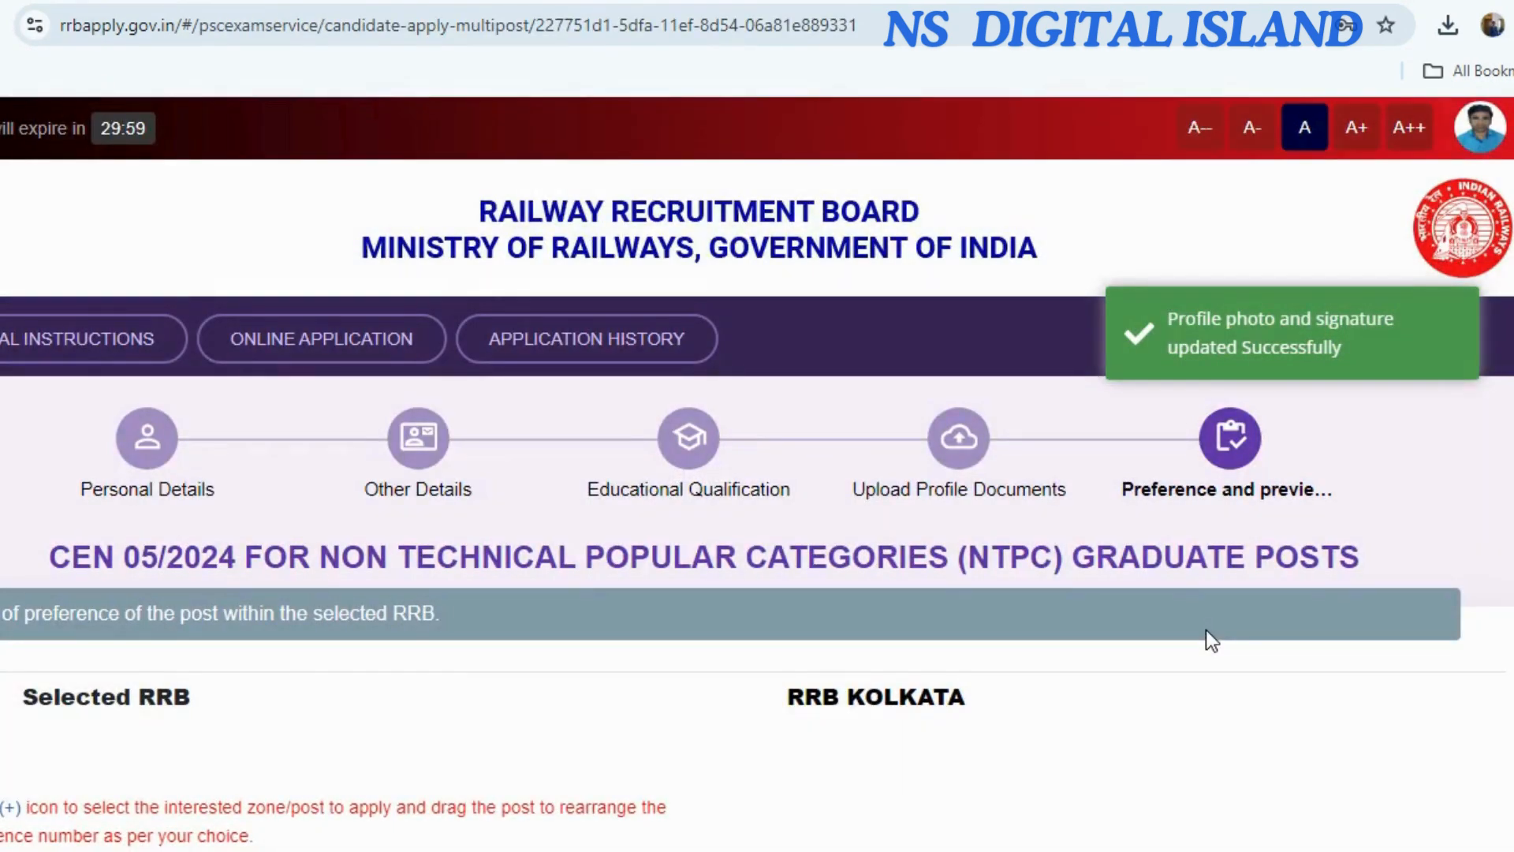
# Rank five ER posts: Chief Commercial Cum Ticket Supervisor, Station Master, Goods Train Manager, Junior Accounts Assistant, Senior Clerk.
pyautogui.scroll(-6, 571, 579)
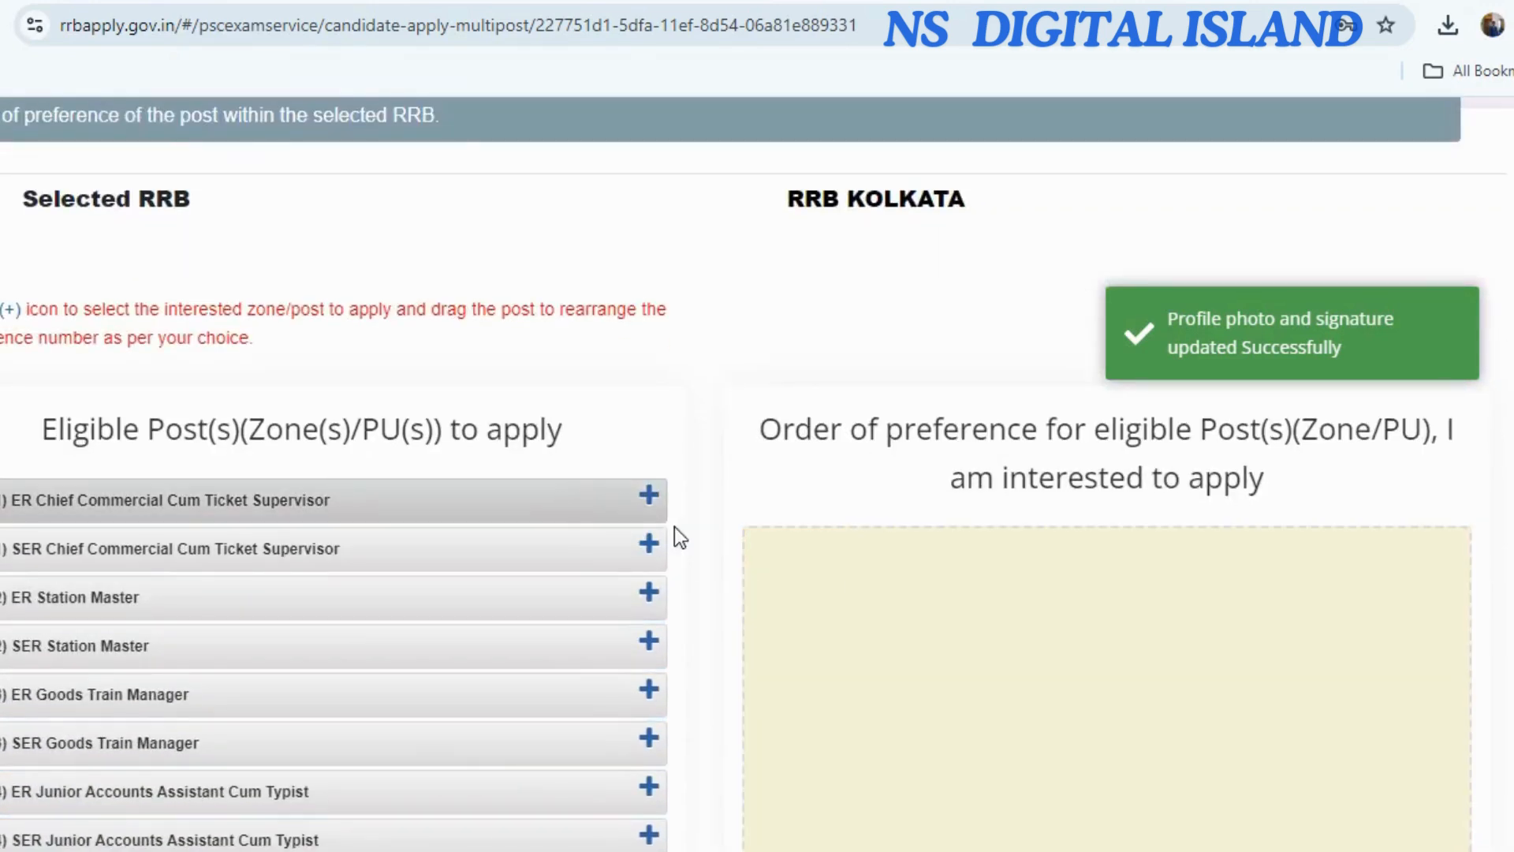
pyautogui.scroll(-3, 450, 564)
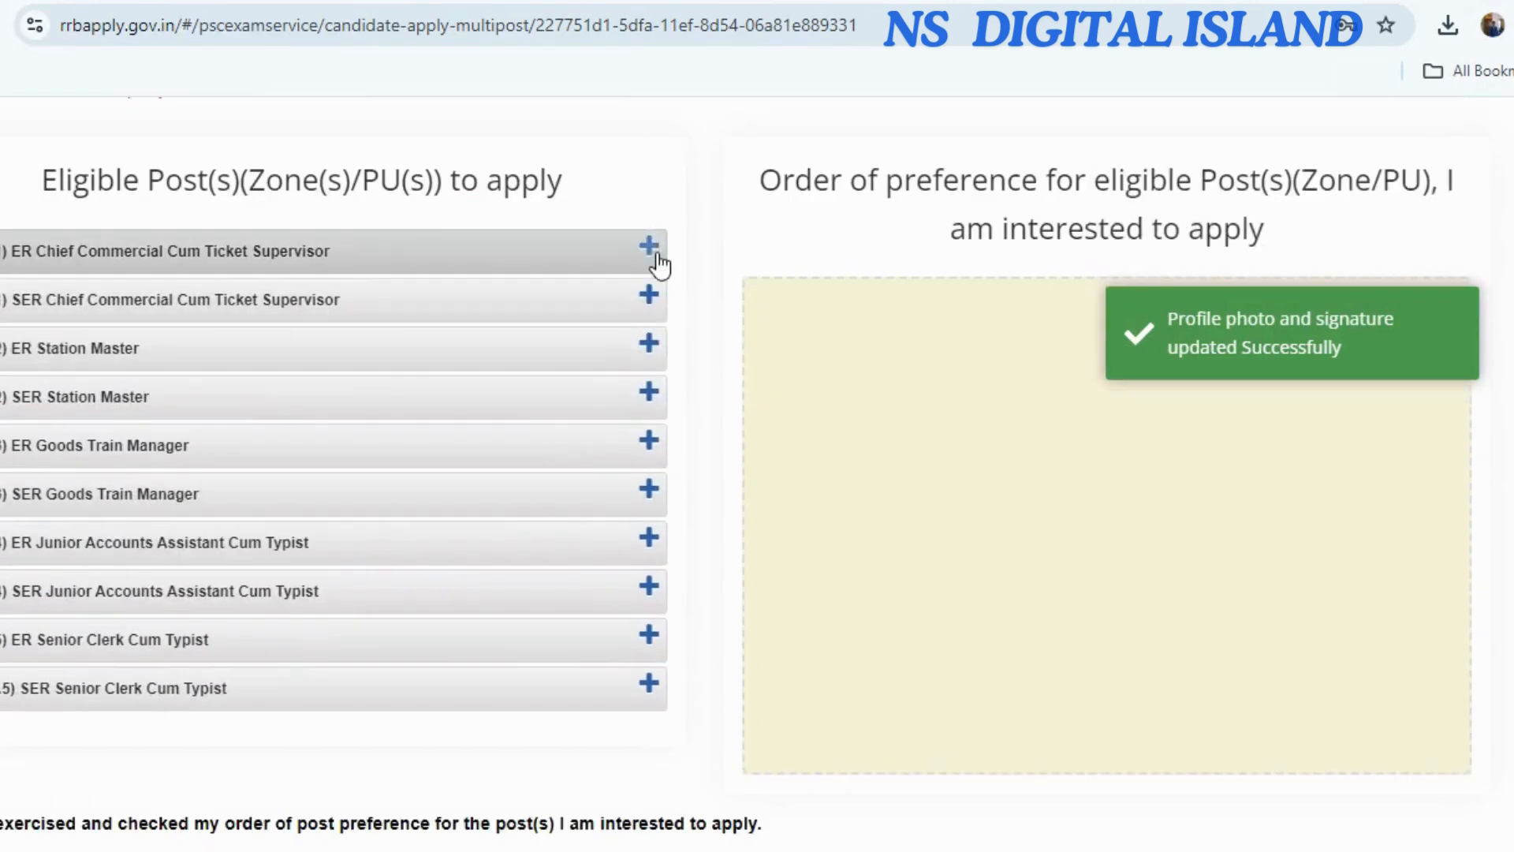
pyautogui.click(652, 254)
pyautogui.click(649, 297)
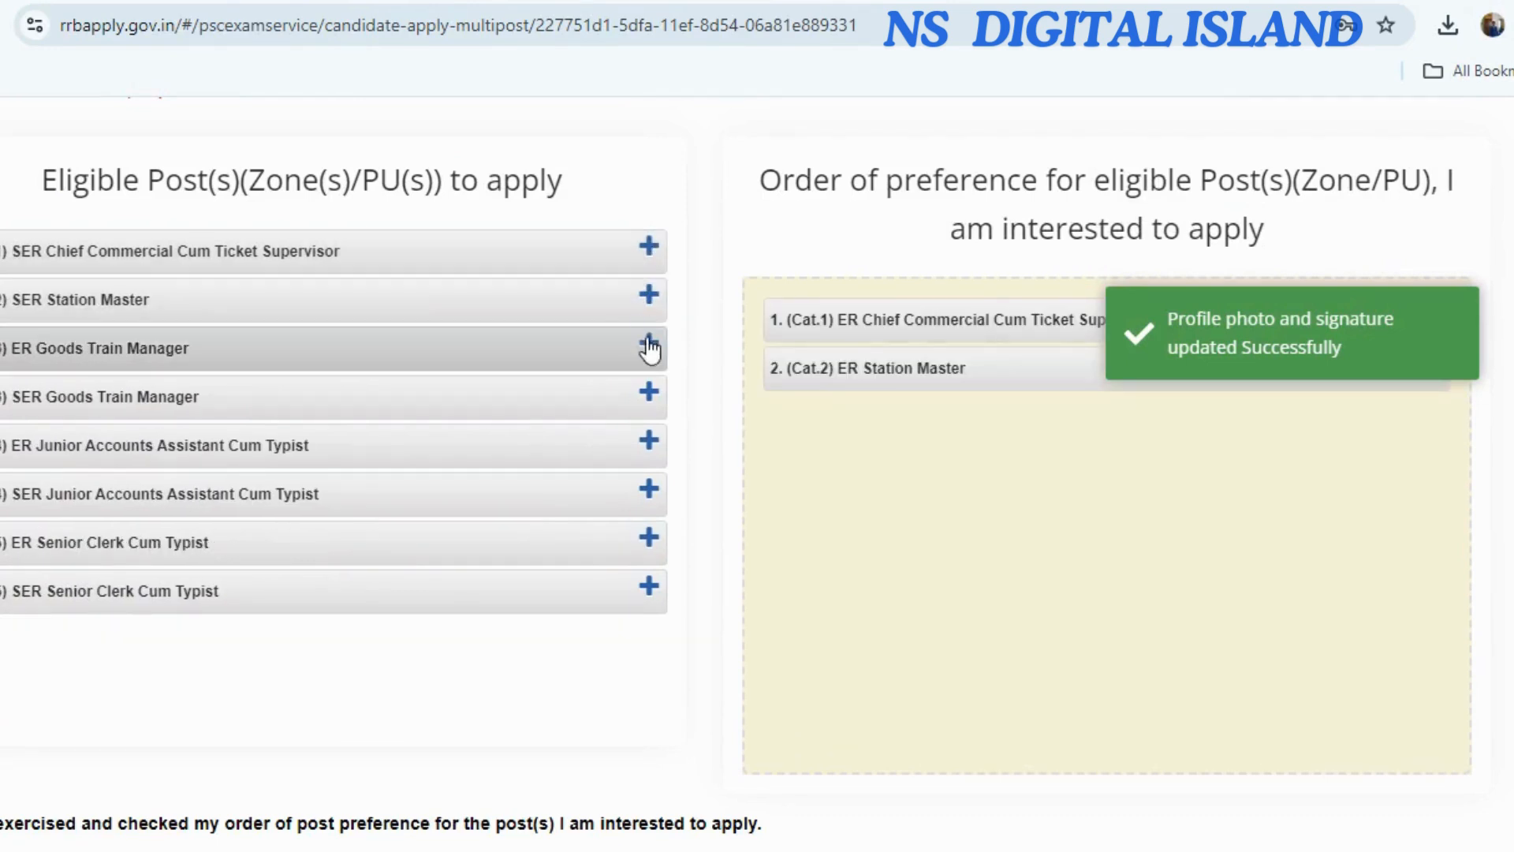
pyautogui.click(649, 346)
pyautogui.click(650, 392)
pyautogui.click(649, 443)
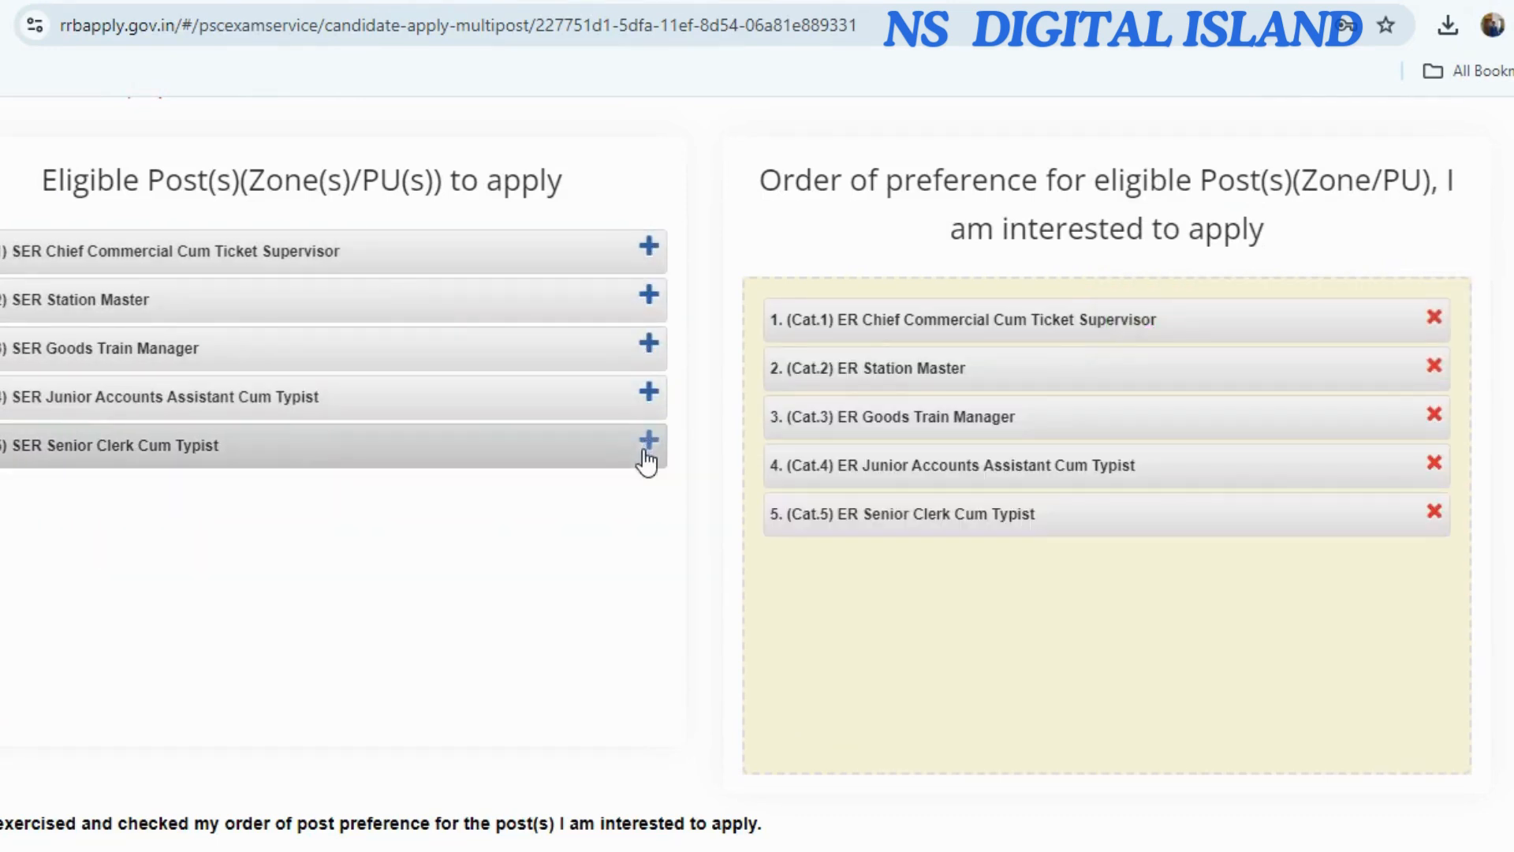
pyautogui.scroll(-3, 562, 537)
pyautogui.scroll(2, 561, 536)
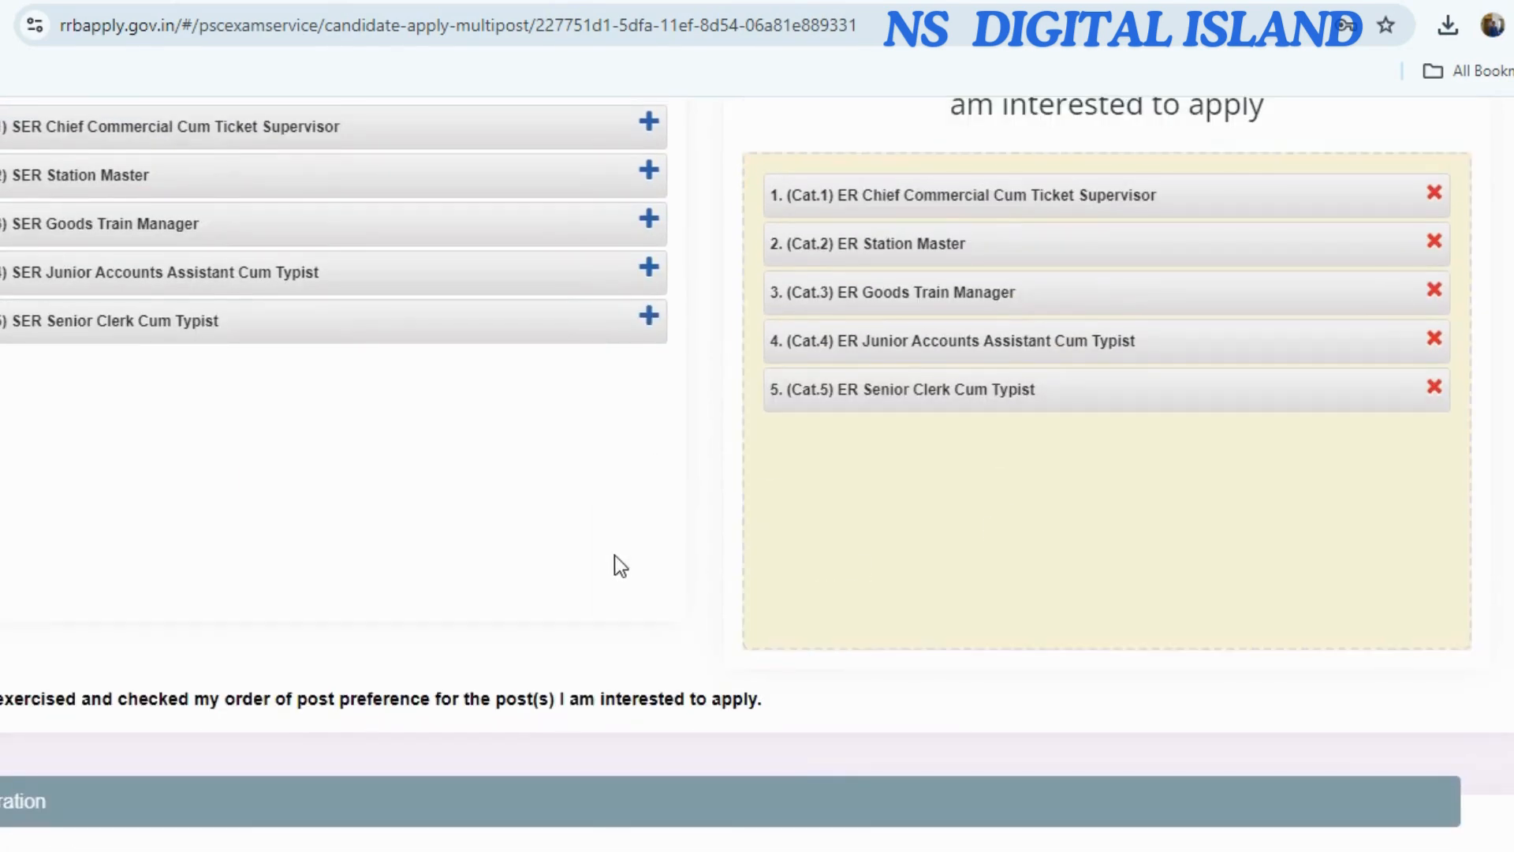
pyautogui.scroll(-2, 614, 556)
pyautogui.scroll(4, 907, 331)
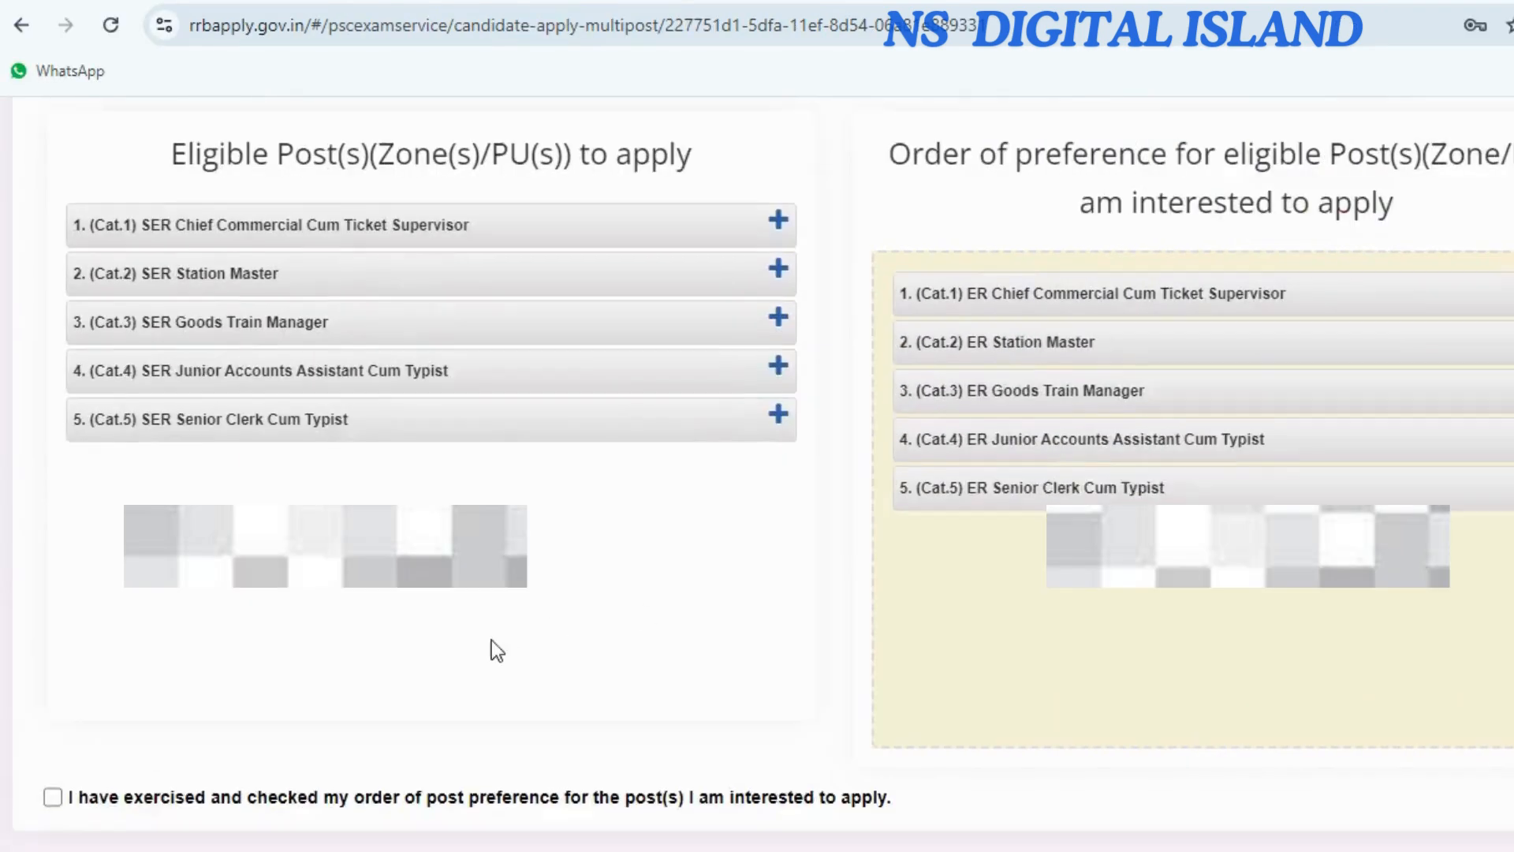
pyautogui.scroll(-10, 360, 640)
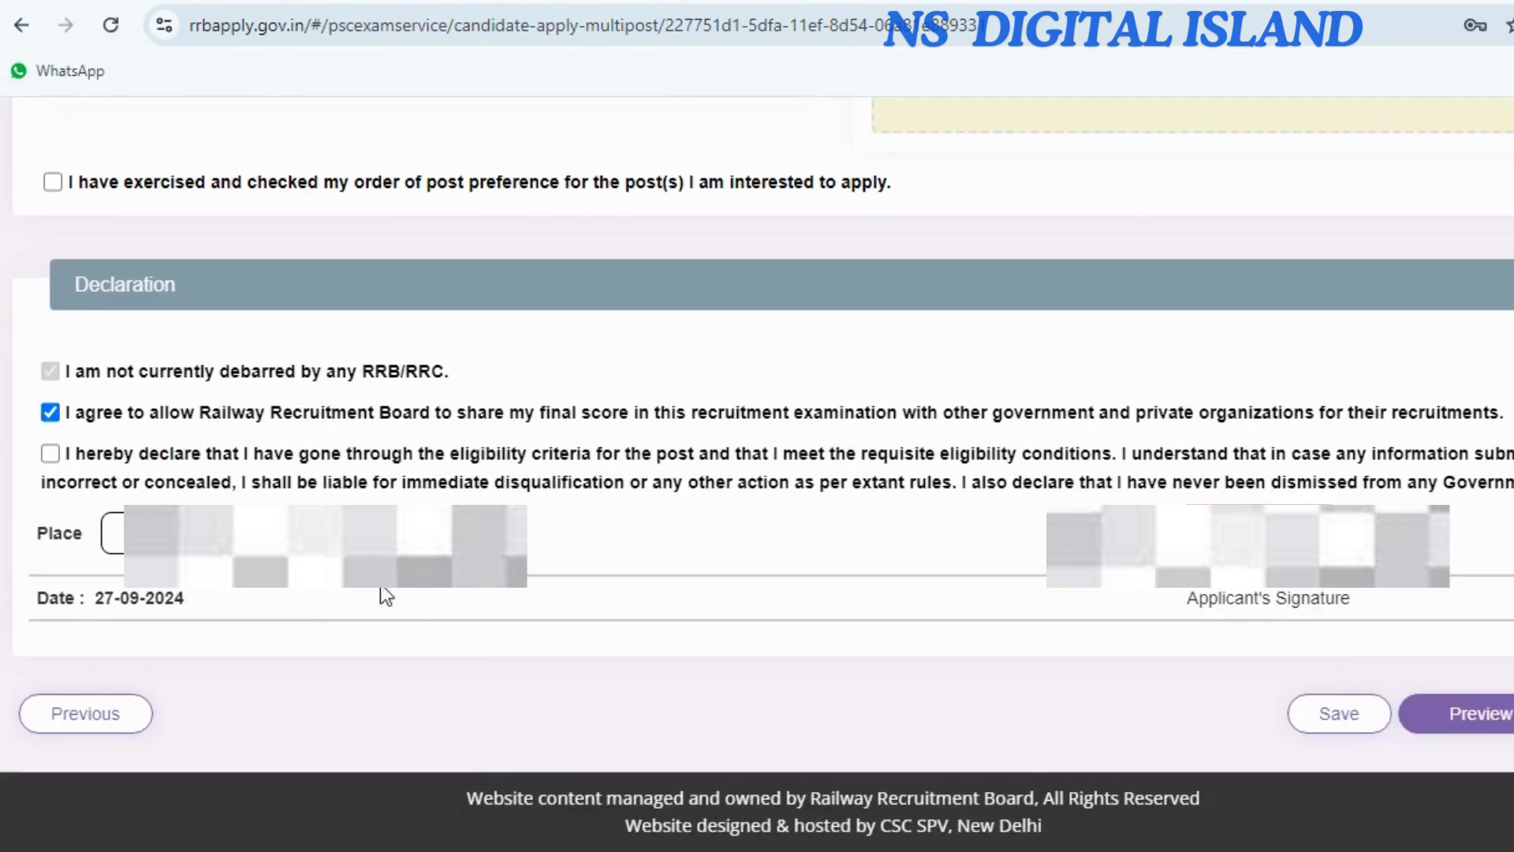
# Tick the preference-order, LASIK and eligibility declarations, then request the preview.
pyautogui.click(53, 183)
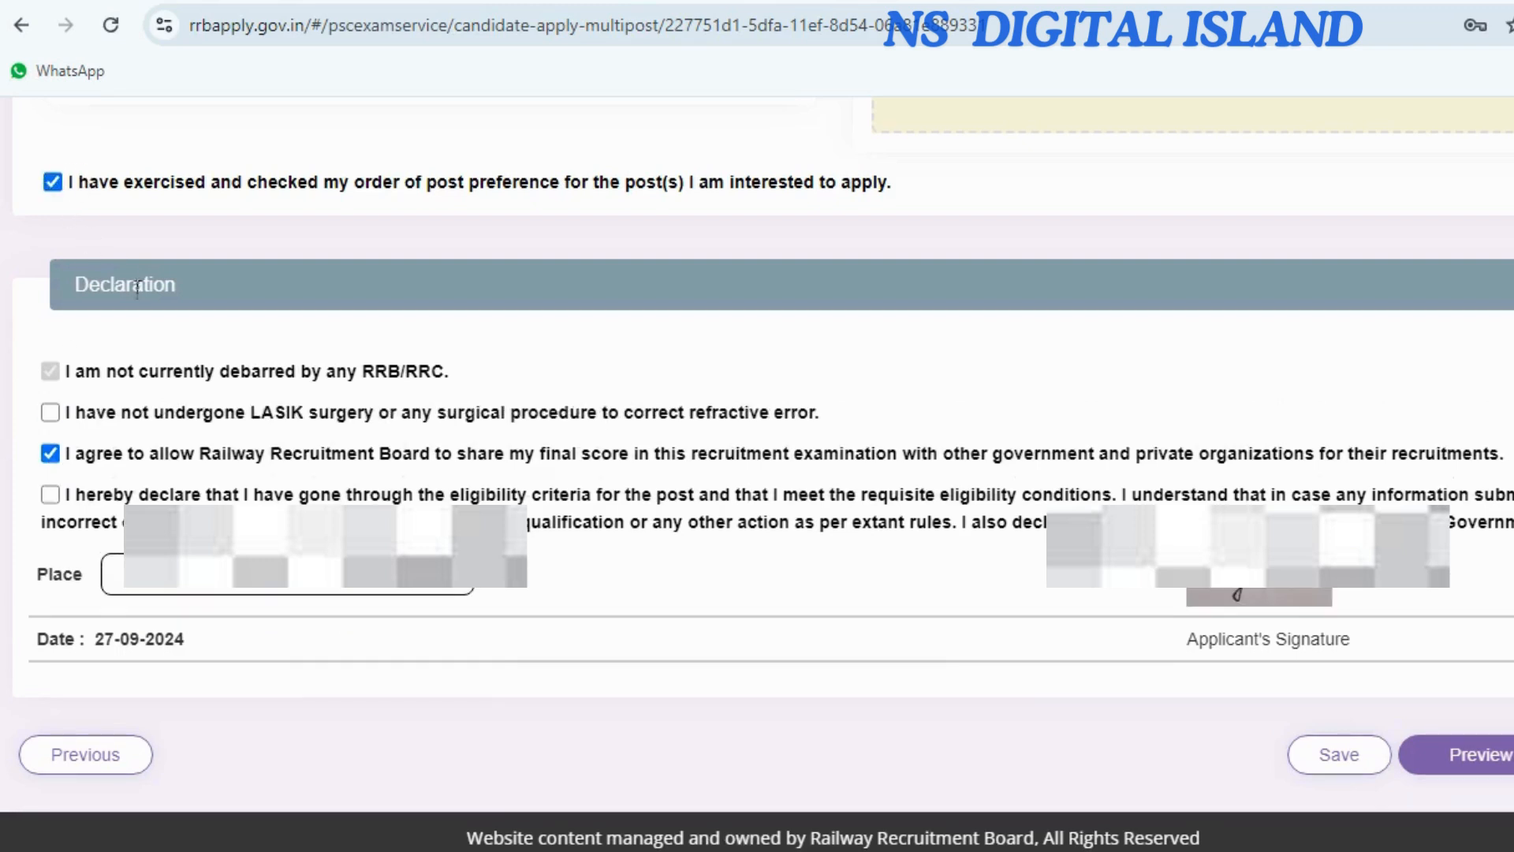
pyautogui.click(50, 414)
pyautogui.click(50, 495)
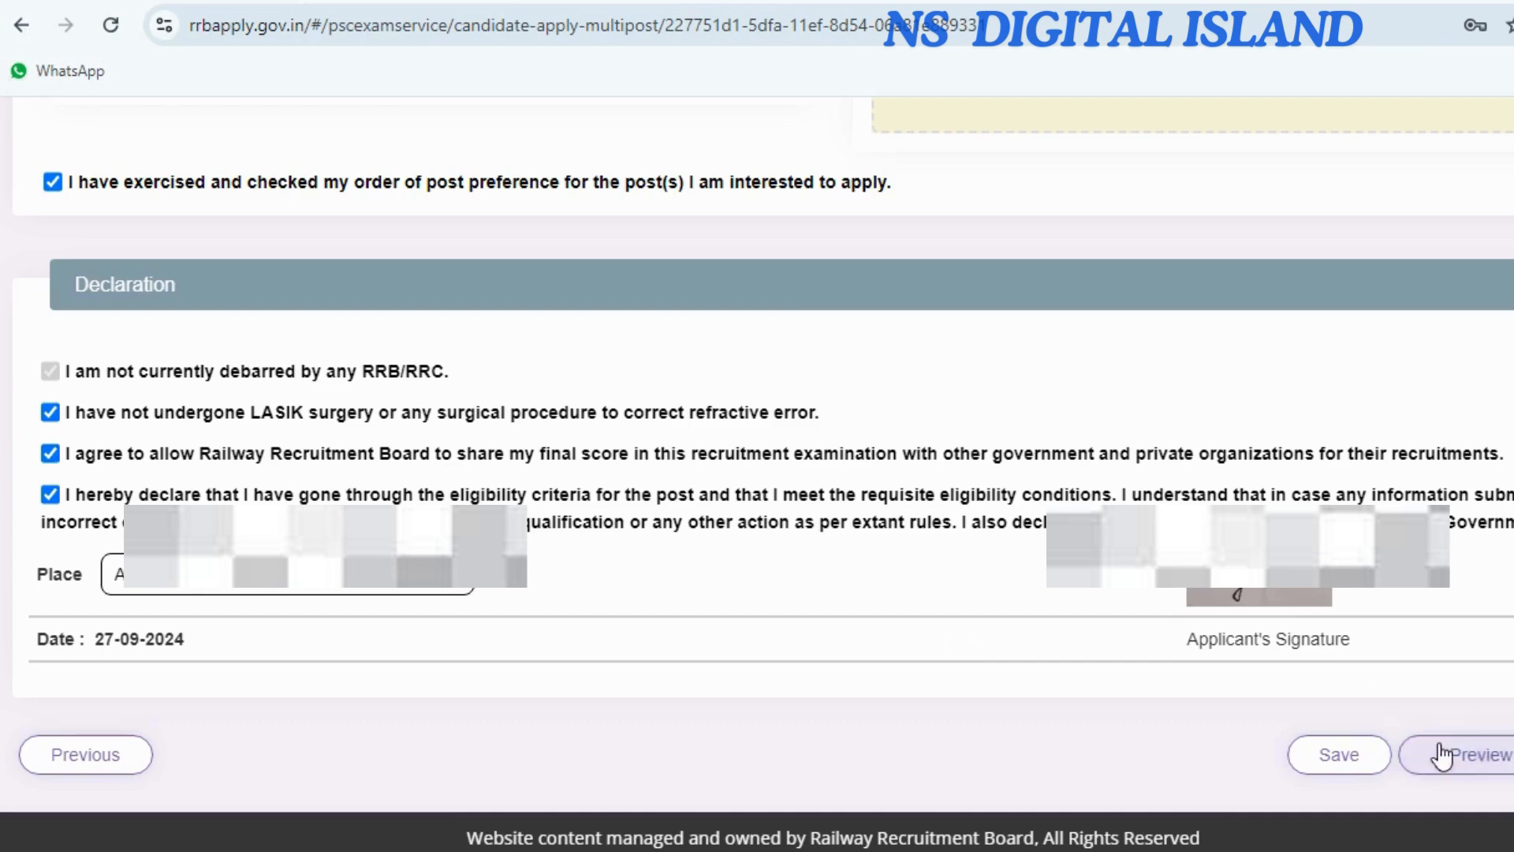
pyautogui.click(1479, 759)
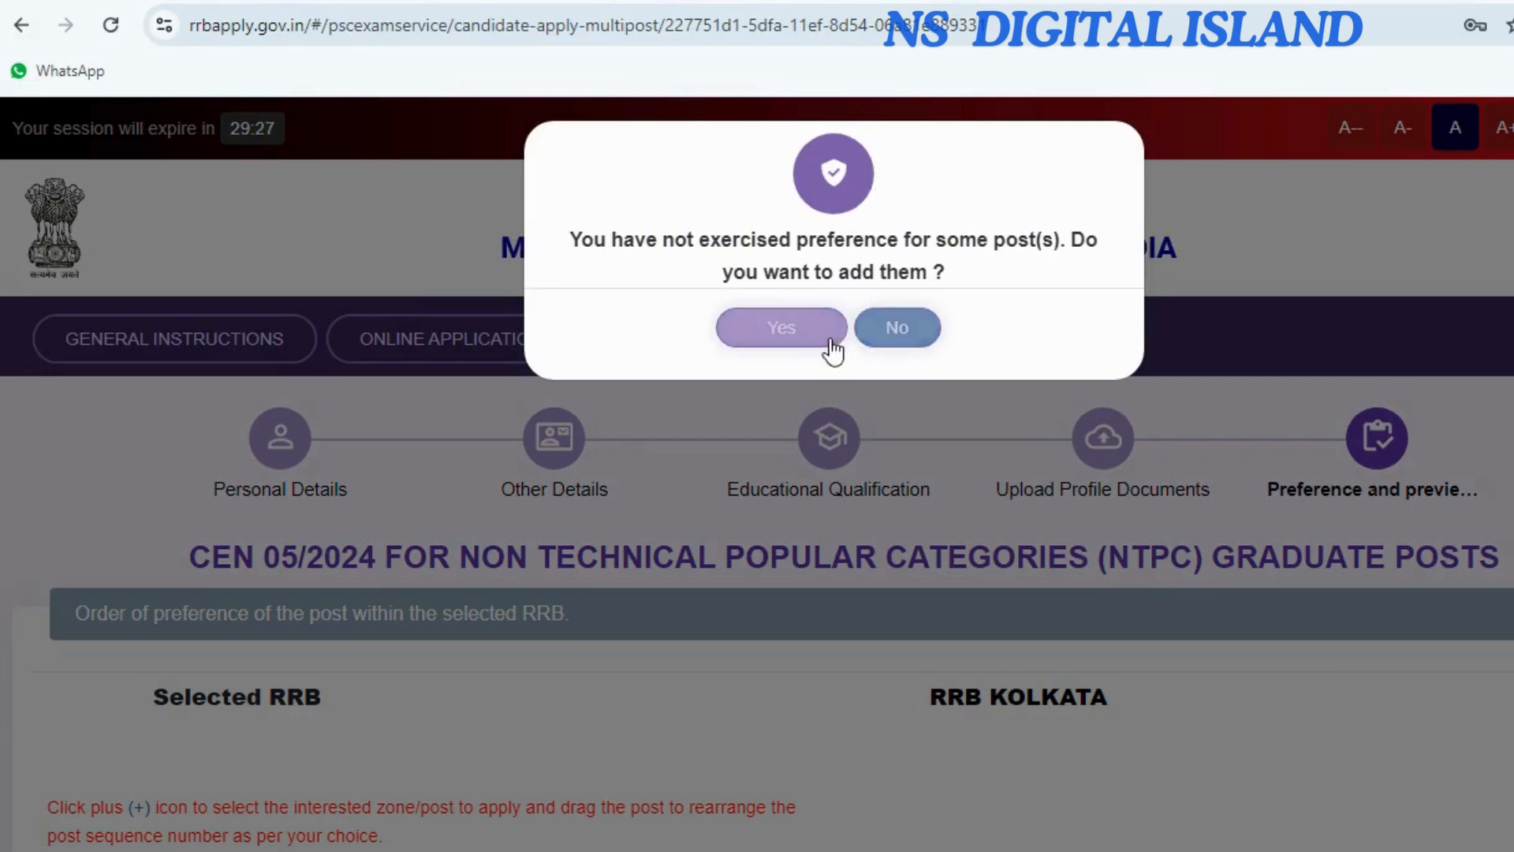
# Decline adding more post preferences, tick 'I have re-checked' in the preview, and submit.
pyautogui.click(795, 345)
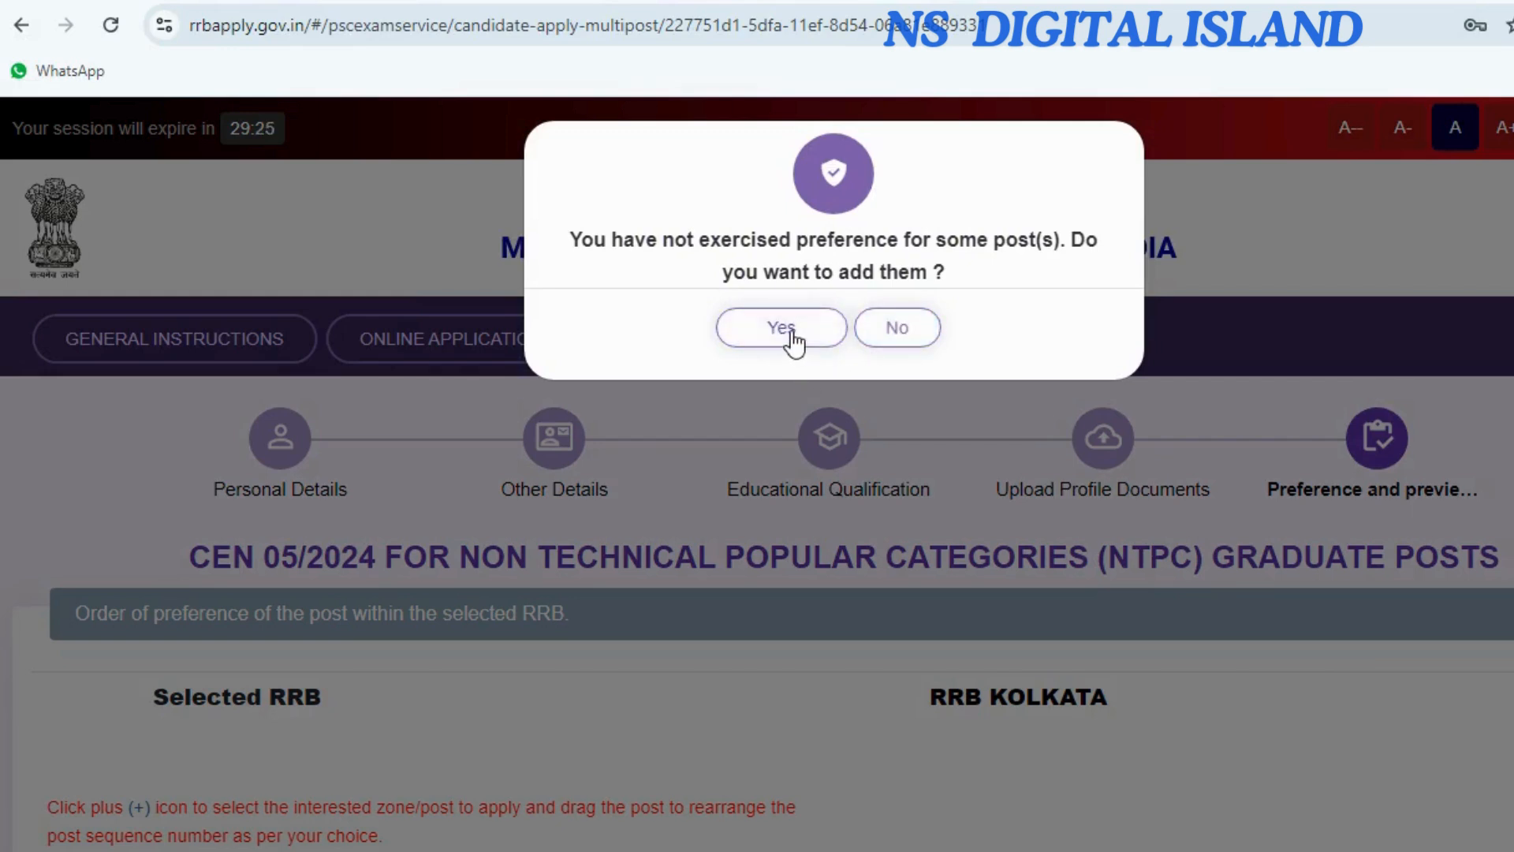
pyautogui.click(897, 328)
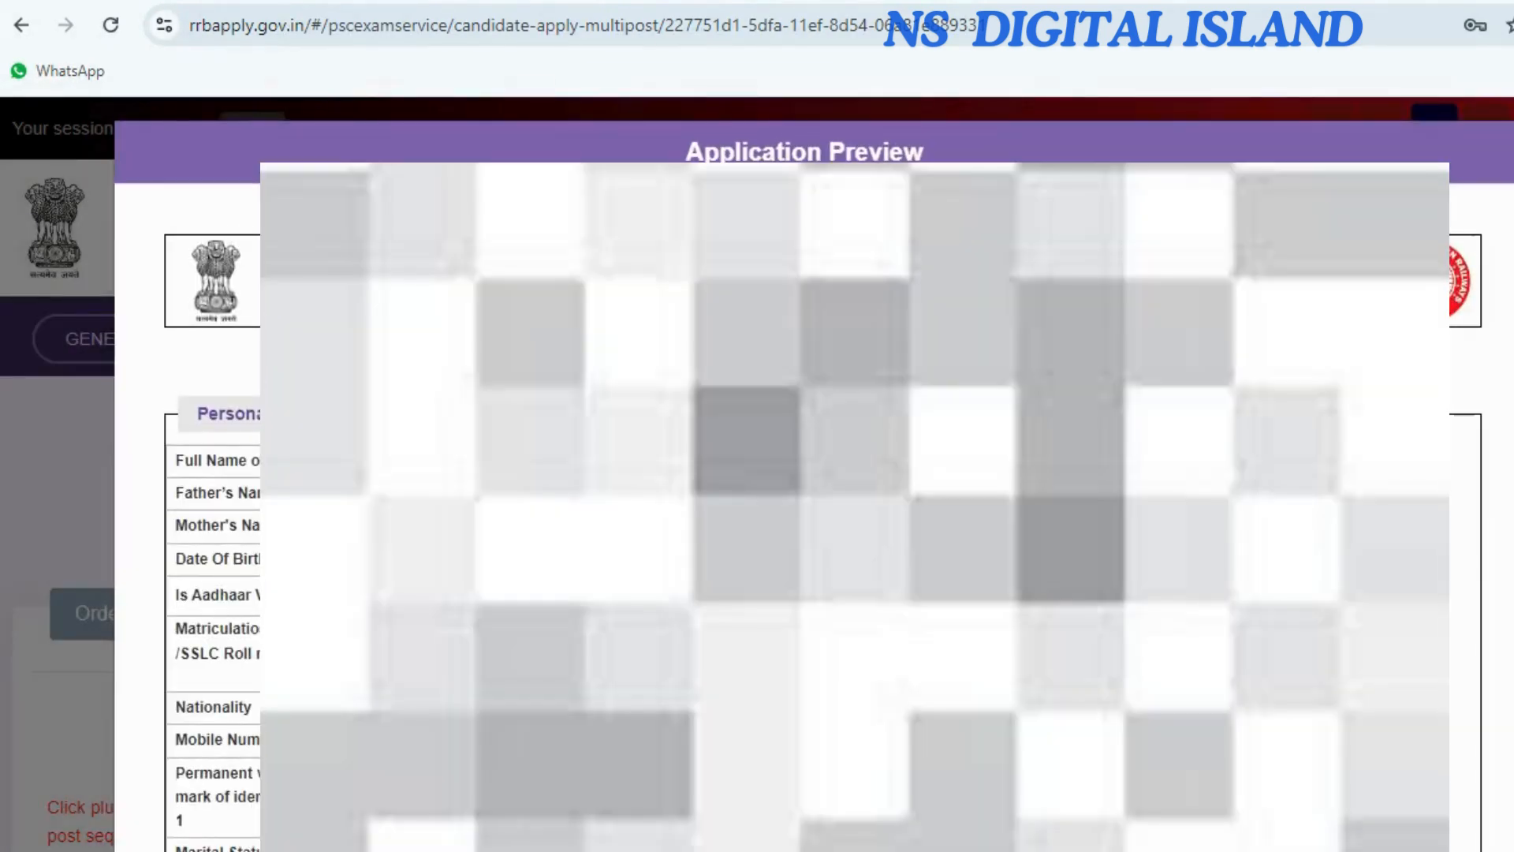
pyautogui.scroll(-10, 788, 473)
pyautogui.scroll(-10, 788, 473)
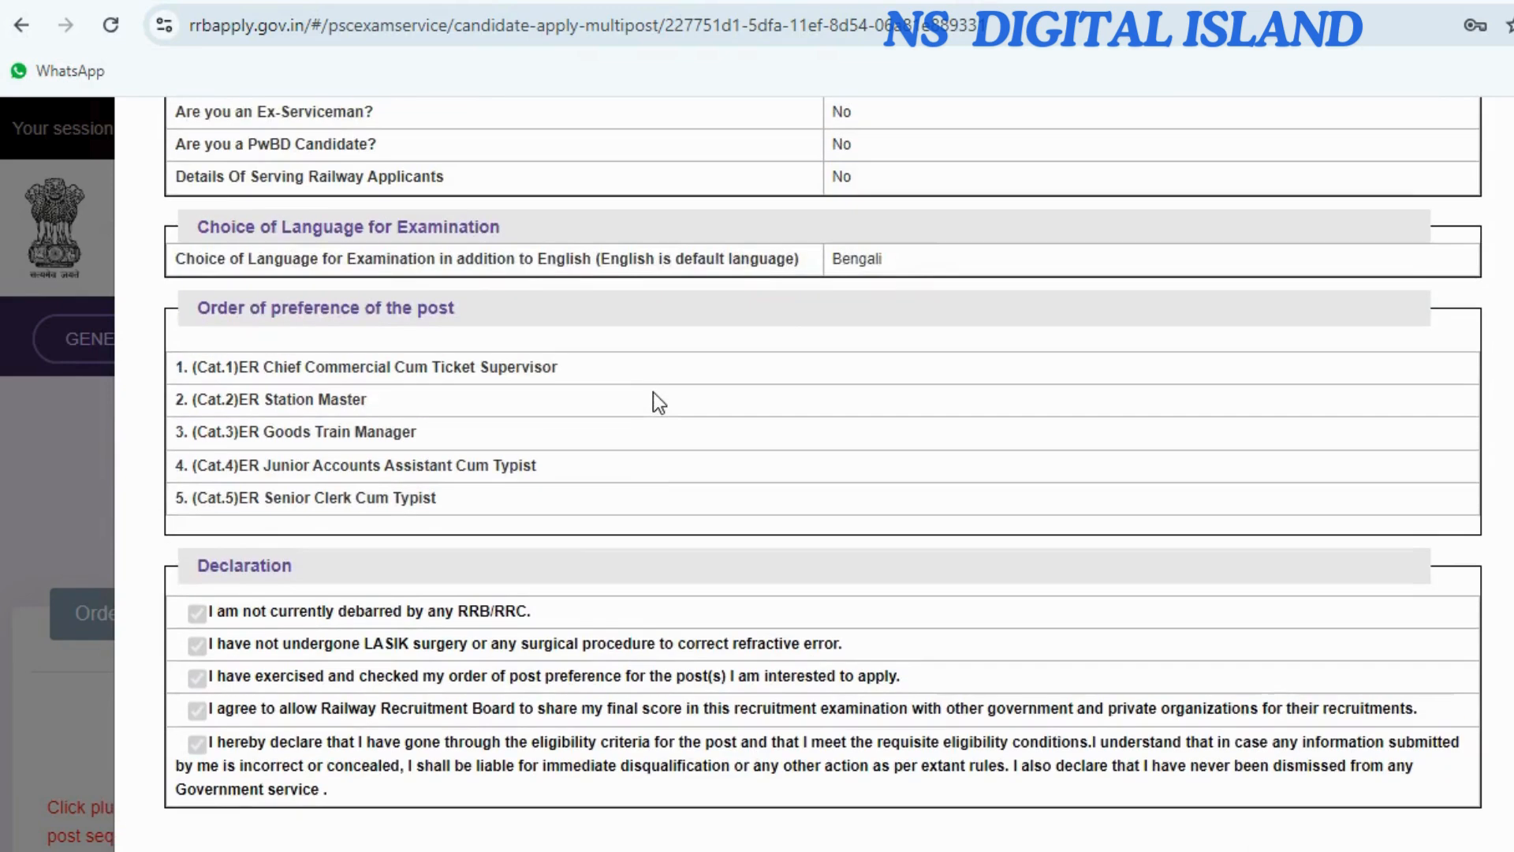
pyautogui.scroll(-2, 654, 394)
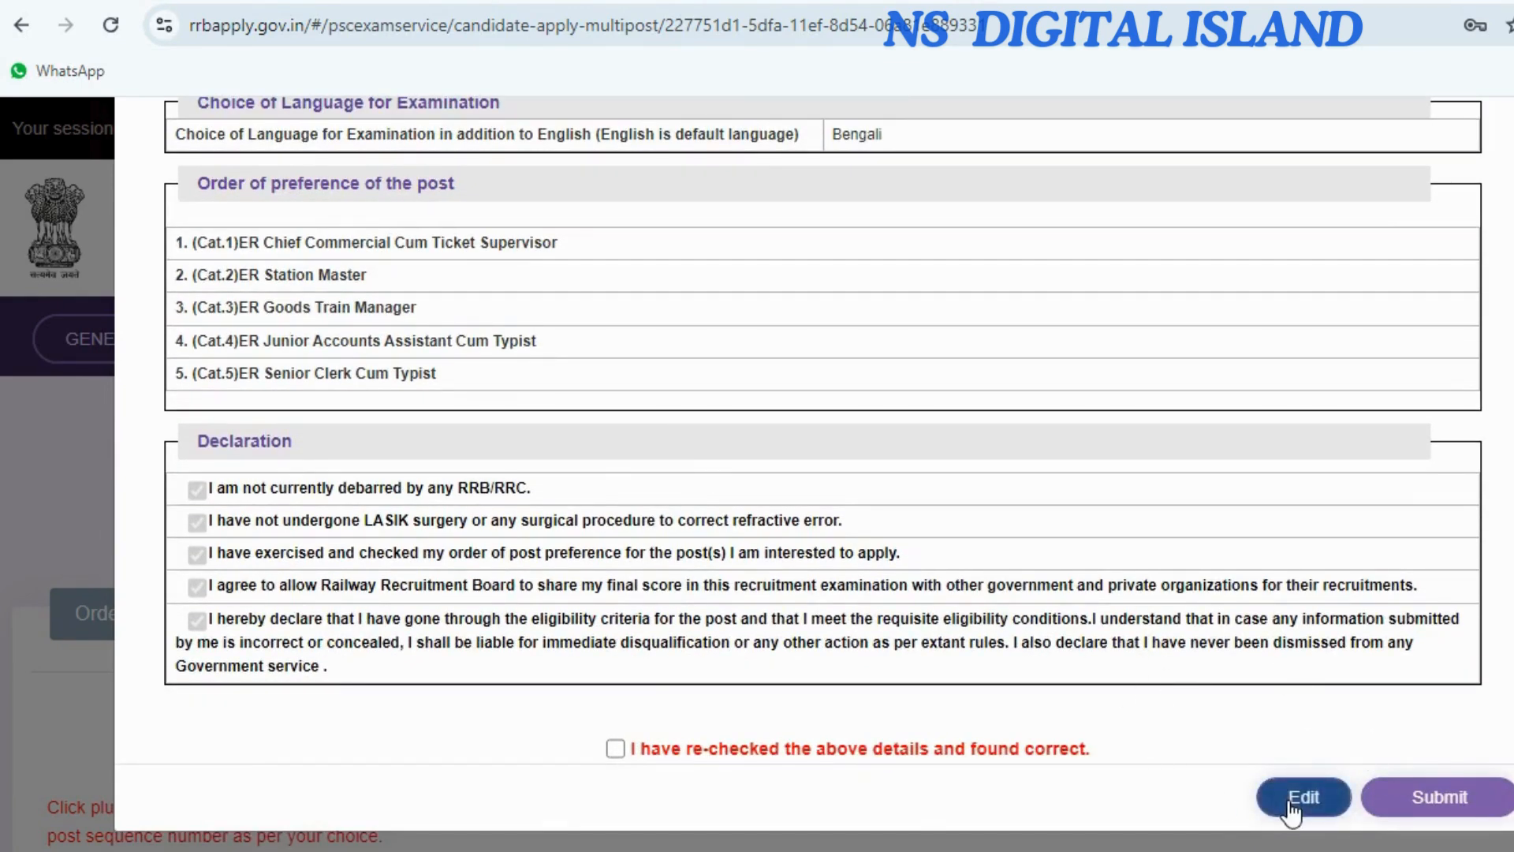
pyautogui.click(614, 749)
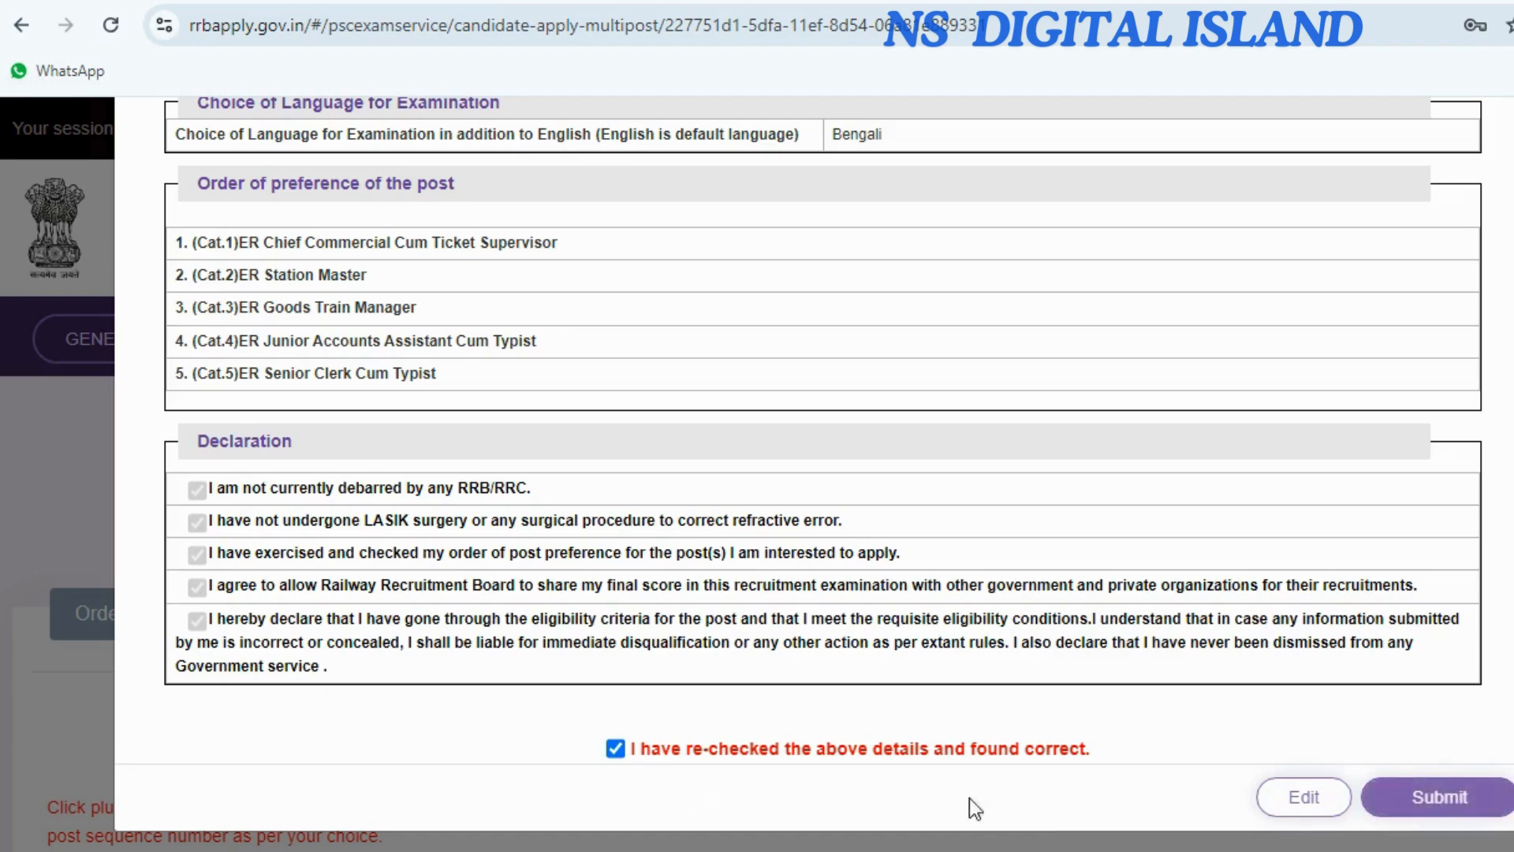
pyautogui.click(1451, 801)
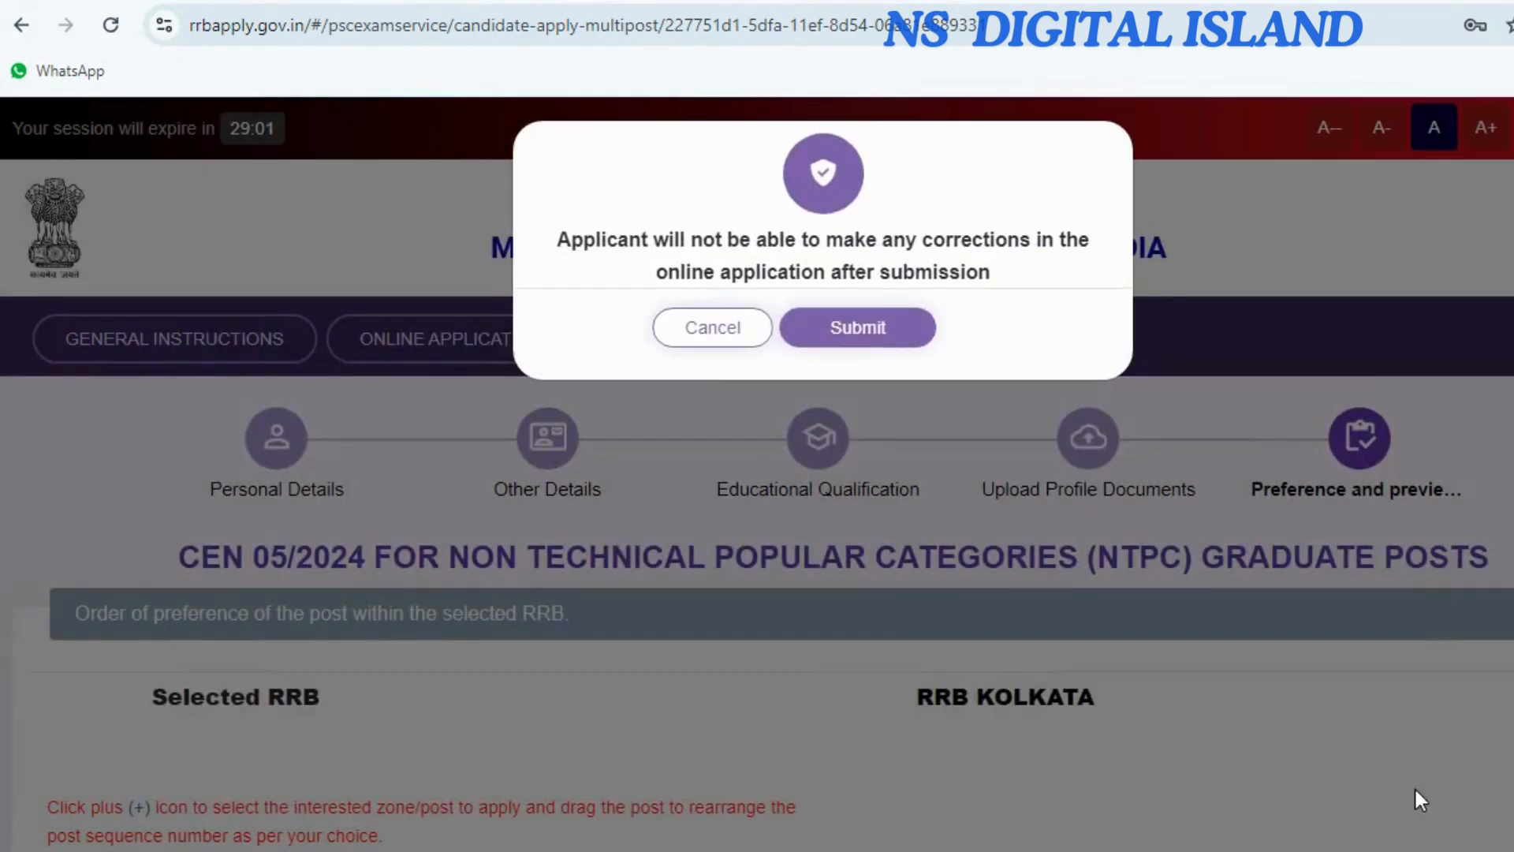
# Confirm the final submission and proceed to pay the ₹500.00 fee with Razorpay.
pyautogui.click(883, 325)
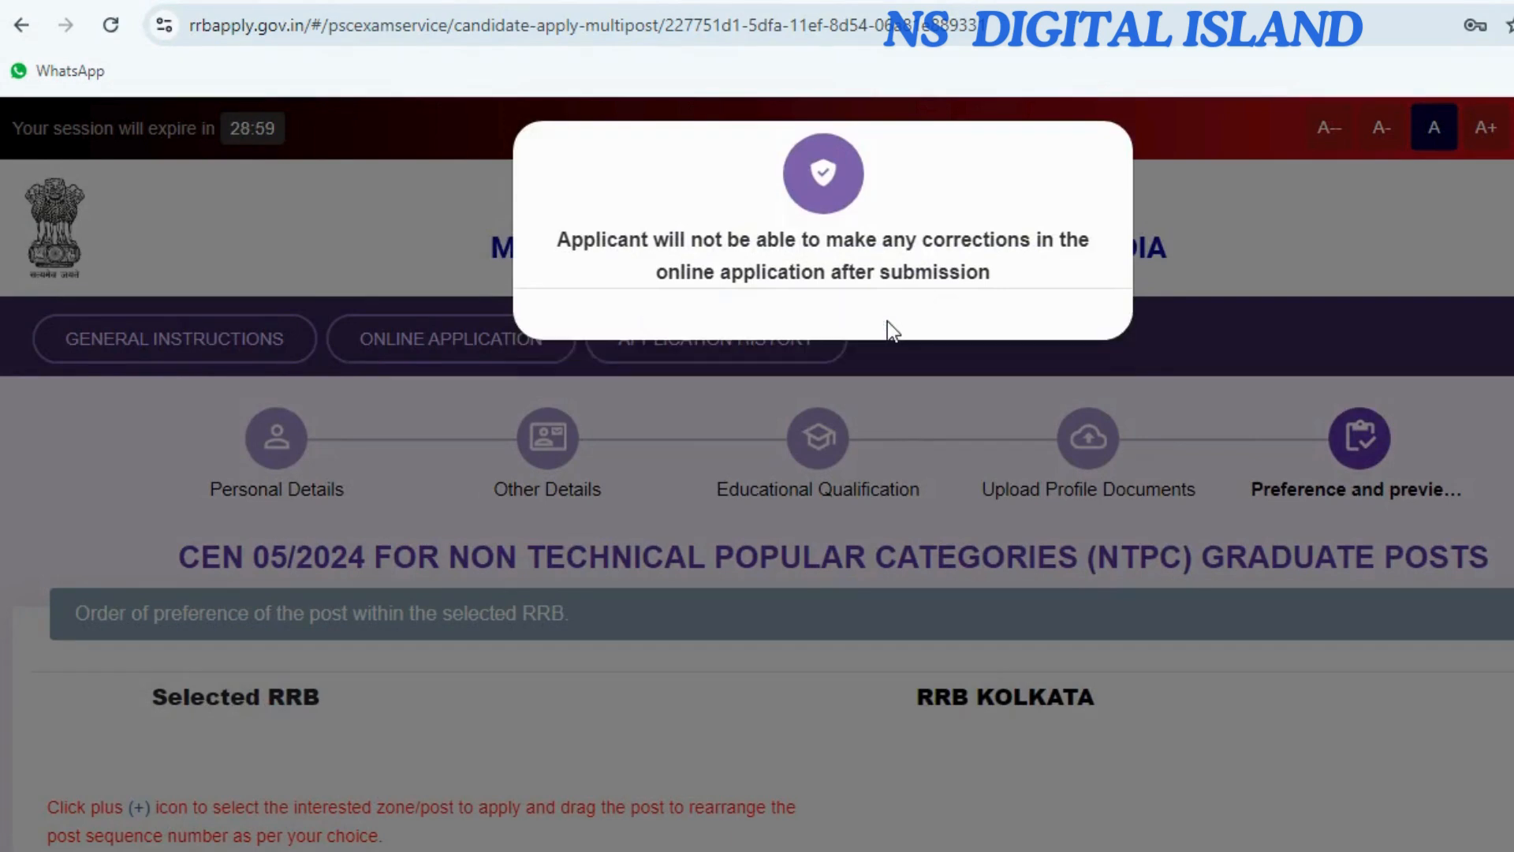
pyautogui.scroll(-3, 1271, 665)
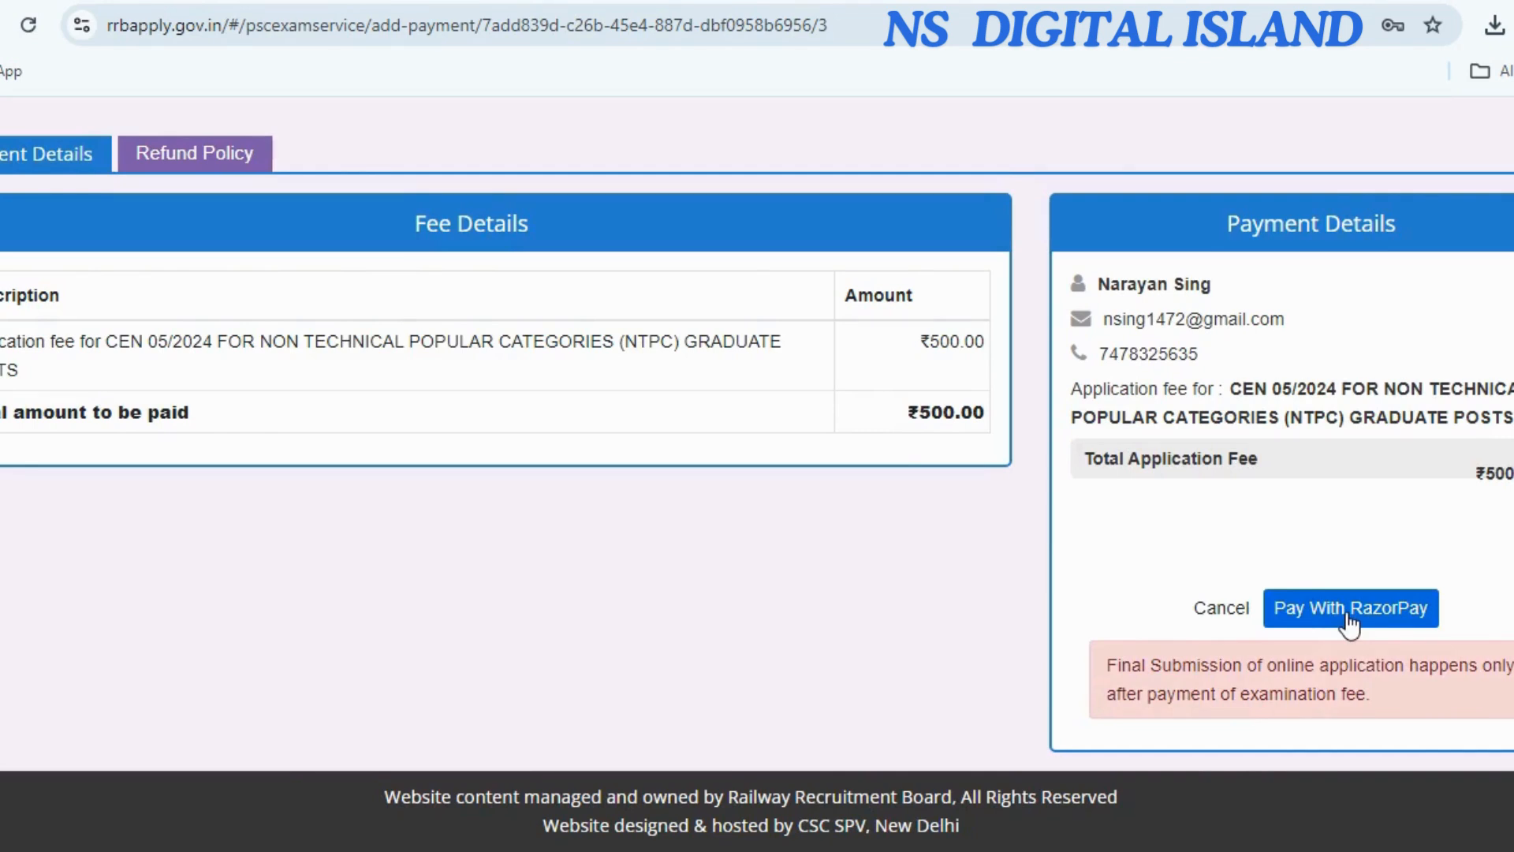
pyautogui.click(1347, 615)
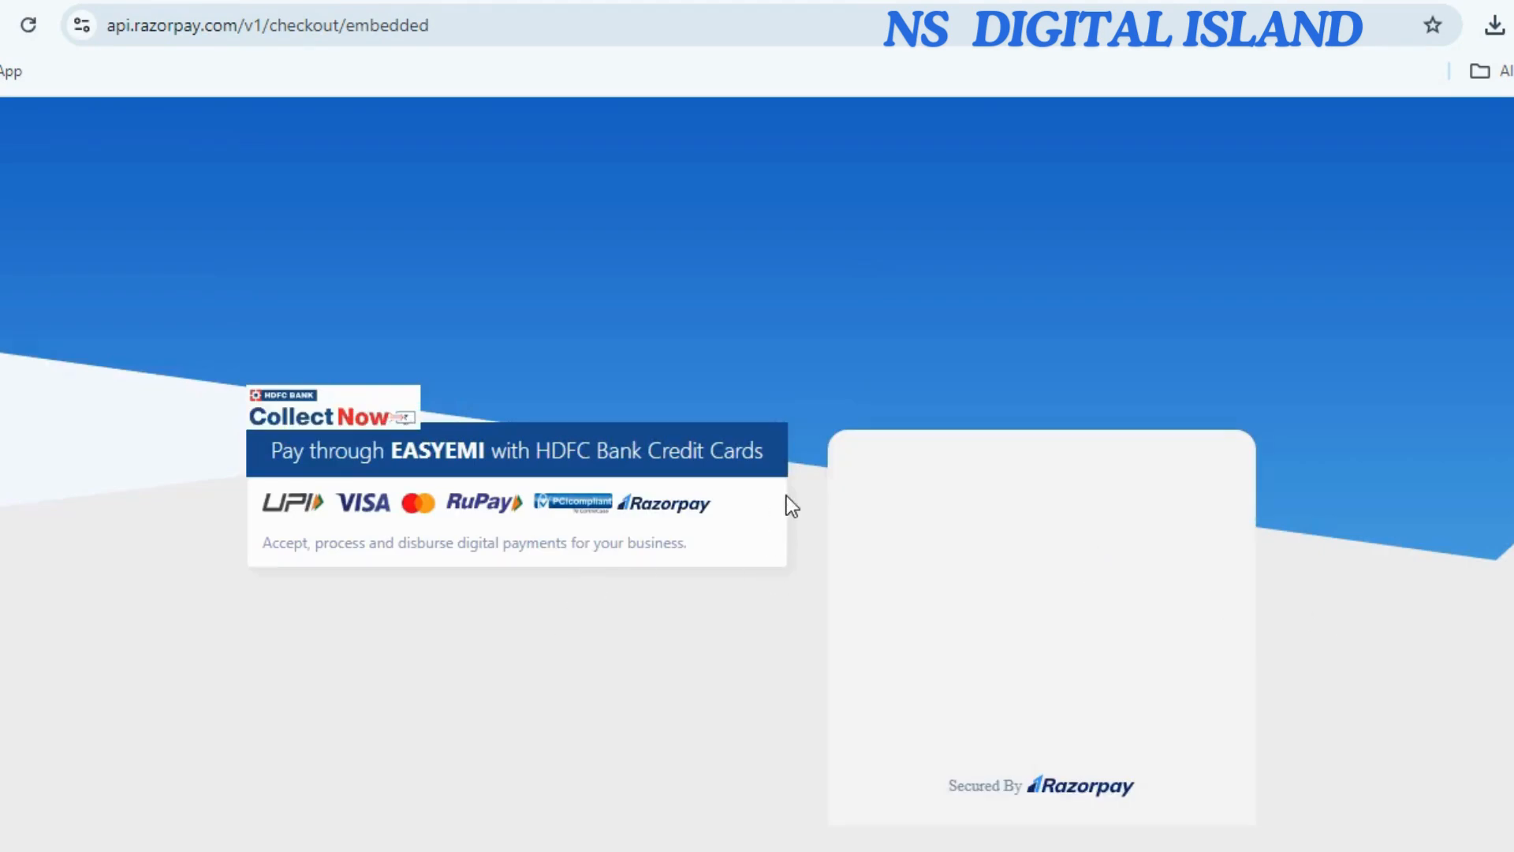
# Pay the ₹500 fee by UPI, using the QR code option and Continue And Pay.
pyautogui.scroll(-2, 913, 519)
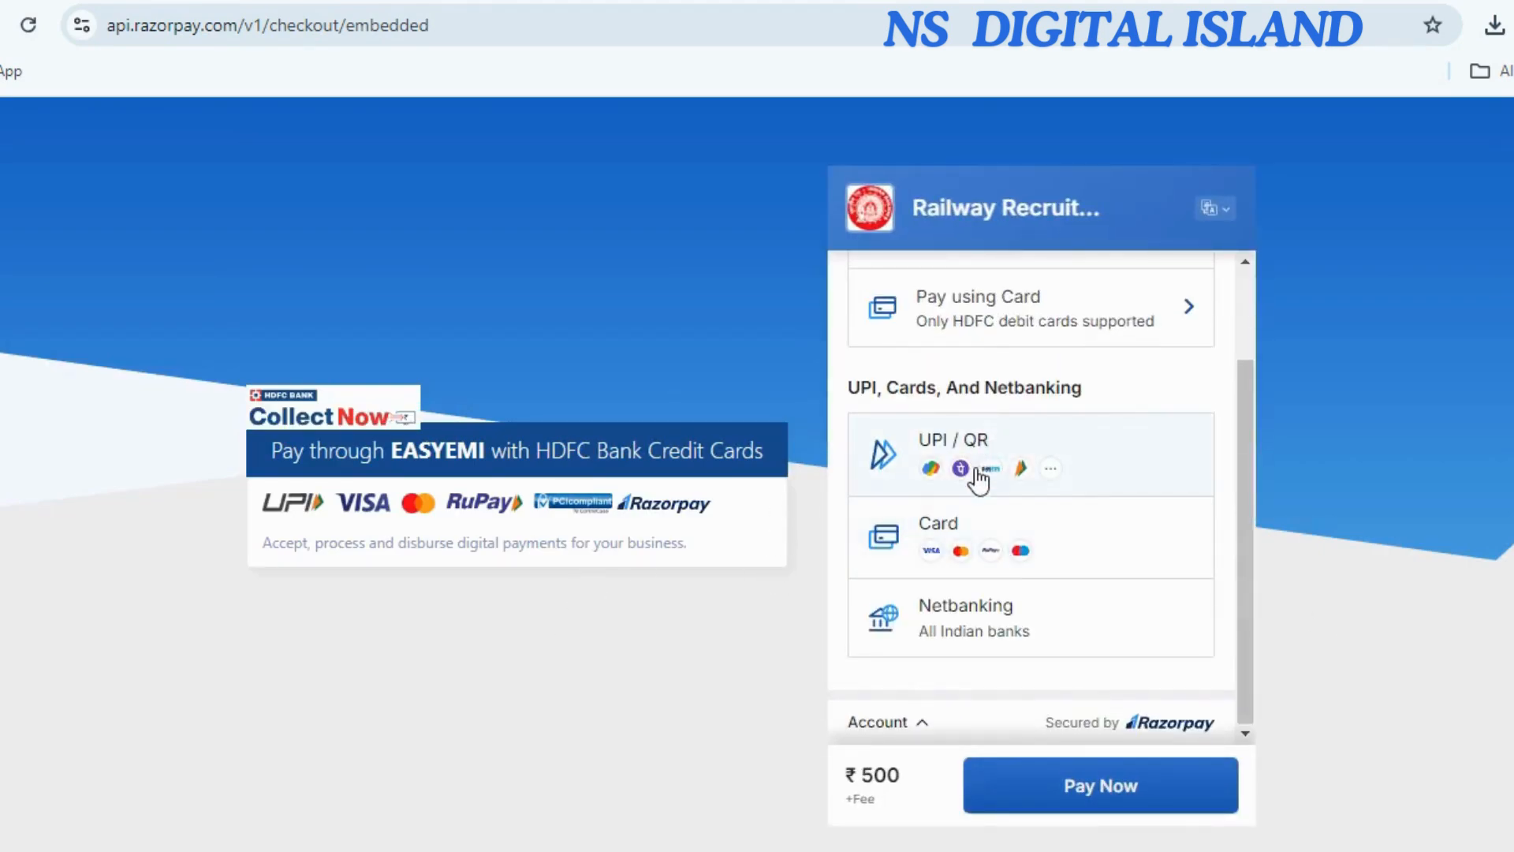
pyautogui.scroll(2, 978, 465)
pyautogui.scroll(-1, 1009, 555)
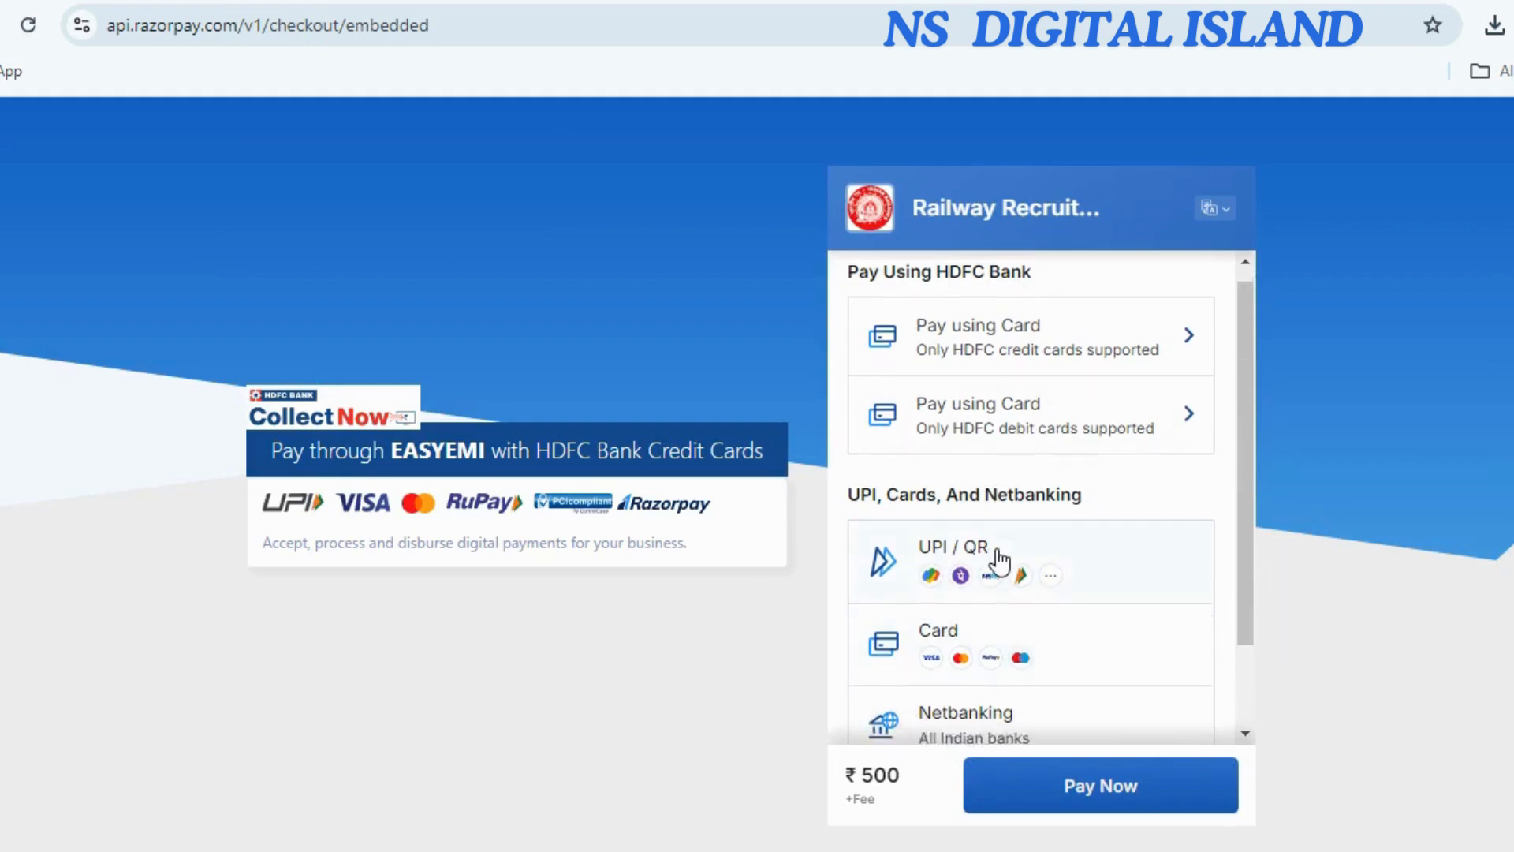
pyautogui.scroll(1, 997, 568)
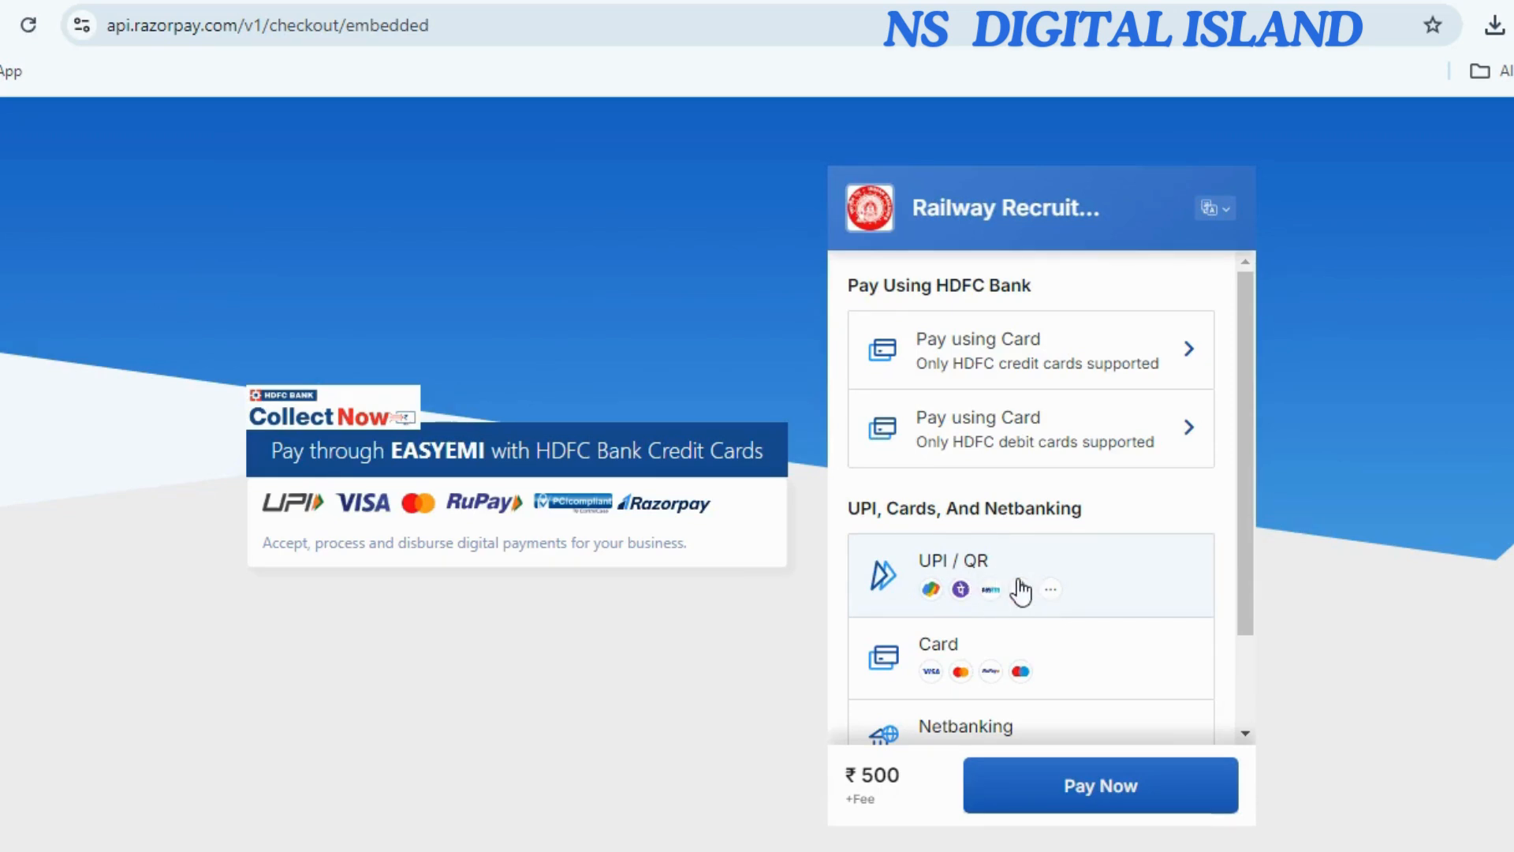
pyautogui.click(1019, 589)
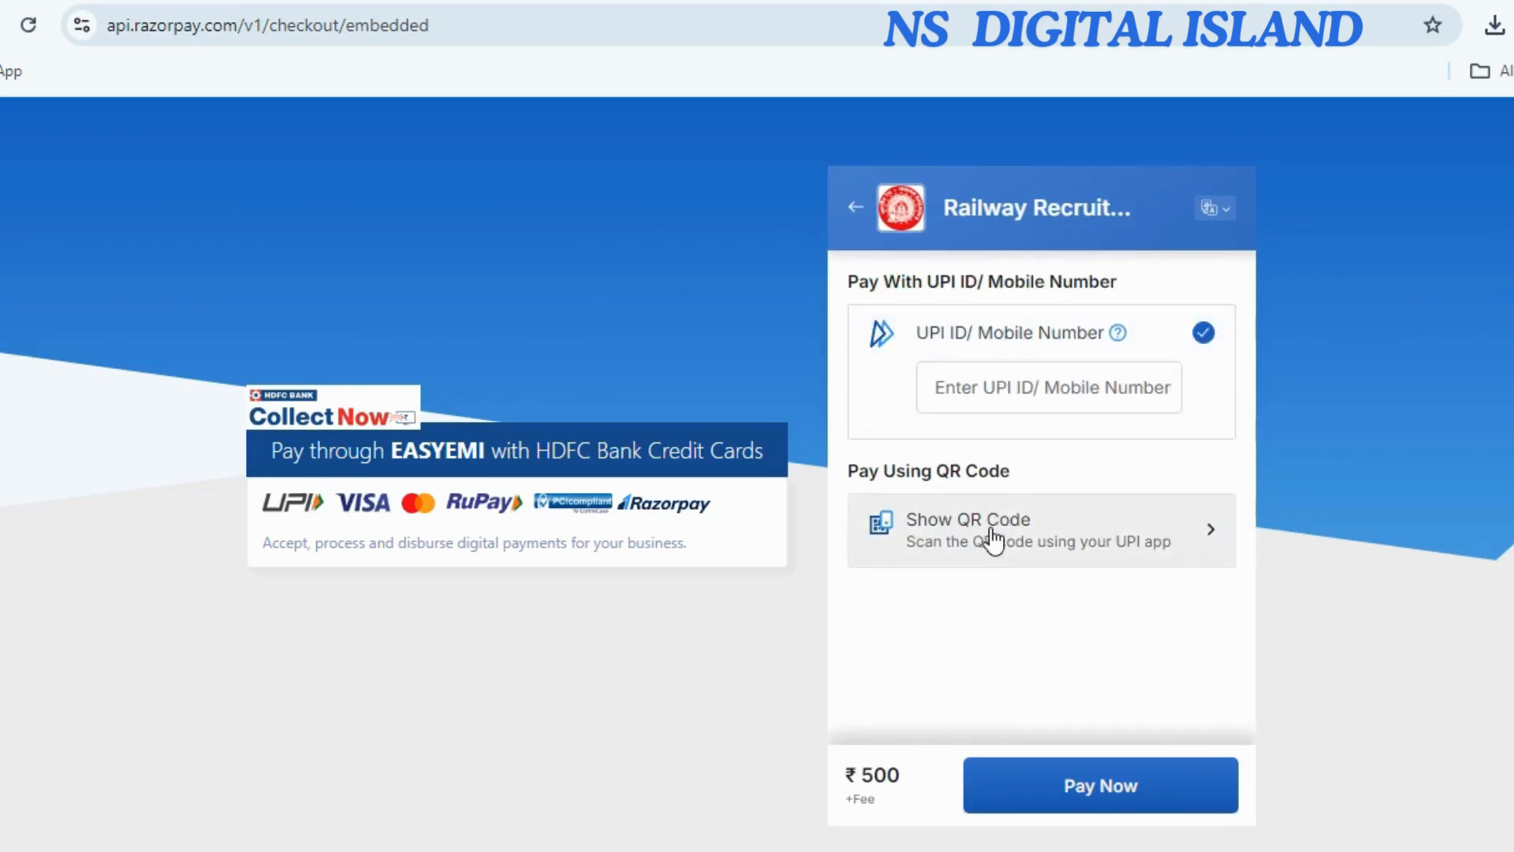
pyautogui.click(1080, 548)
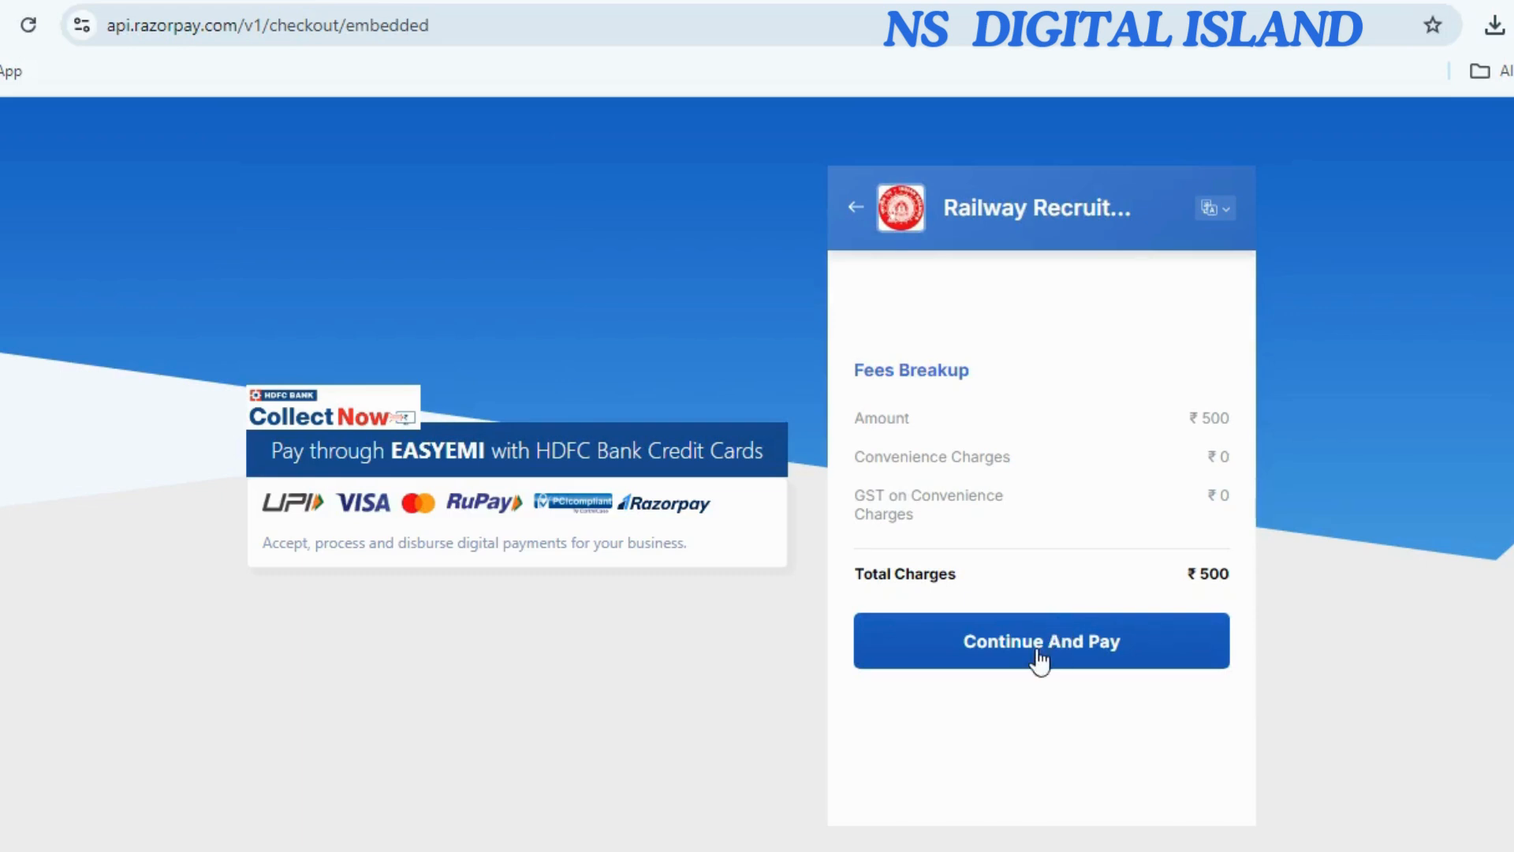
pyautogui.click(1045, 641)
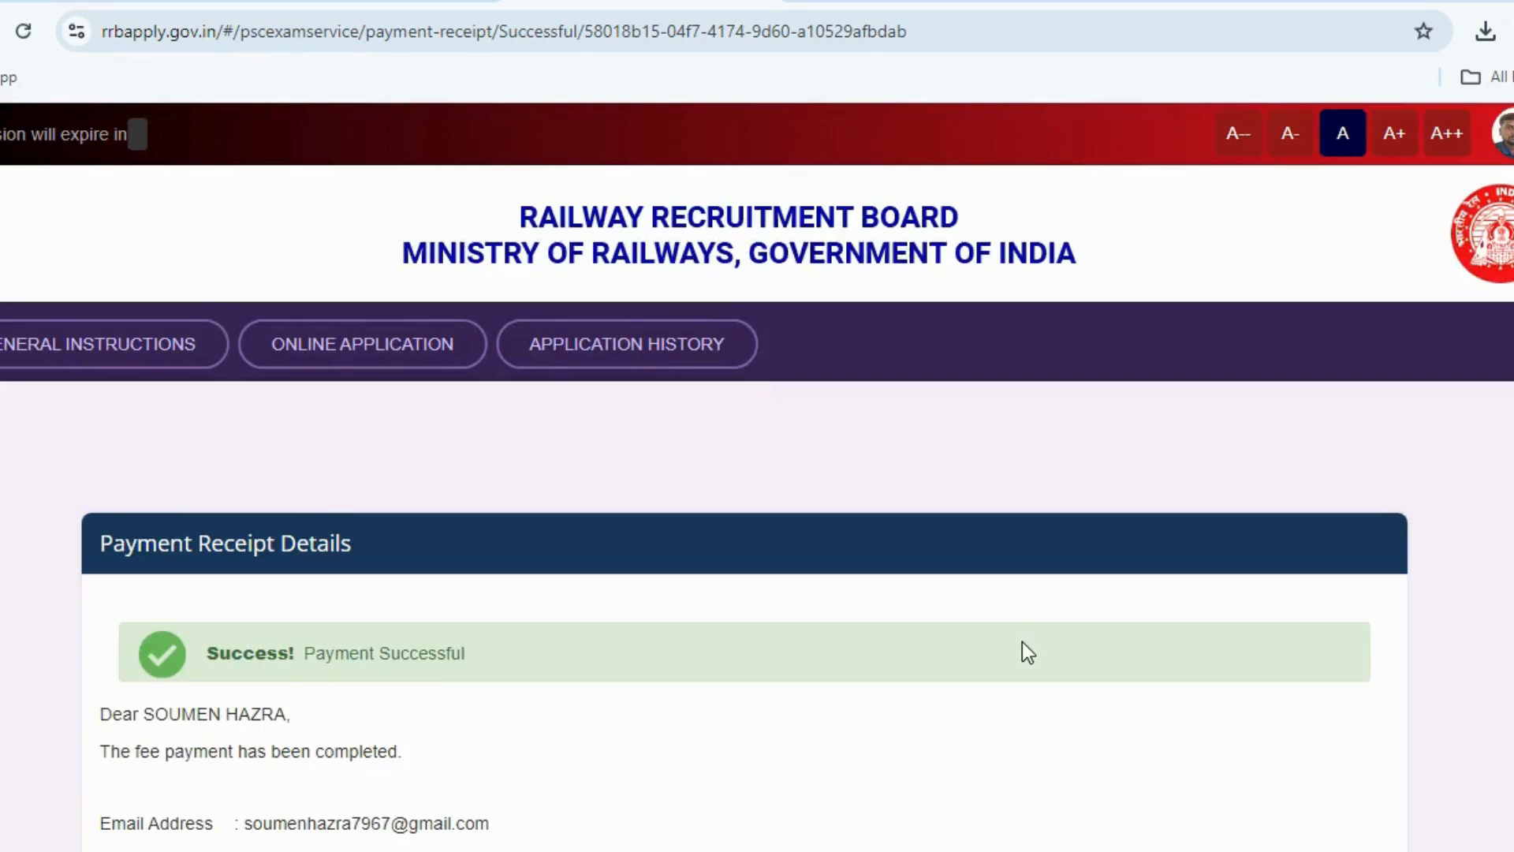
# Open the payment receipt's print view, then go back to the My Application list.
pyautogui.scroll(-6, 709, 729)
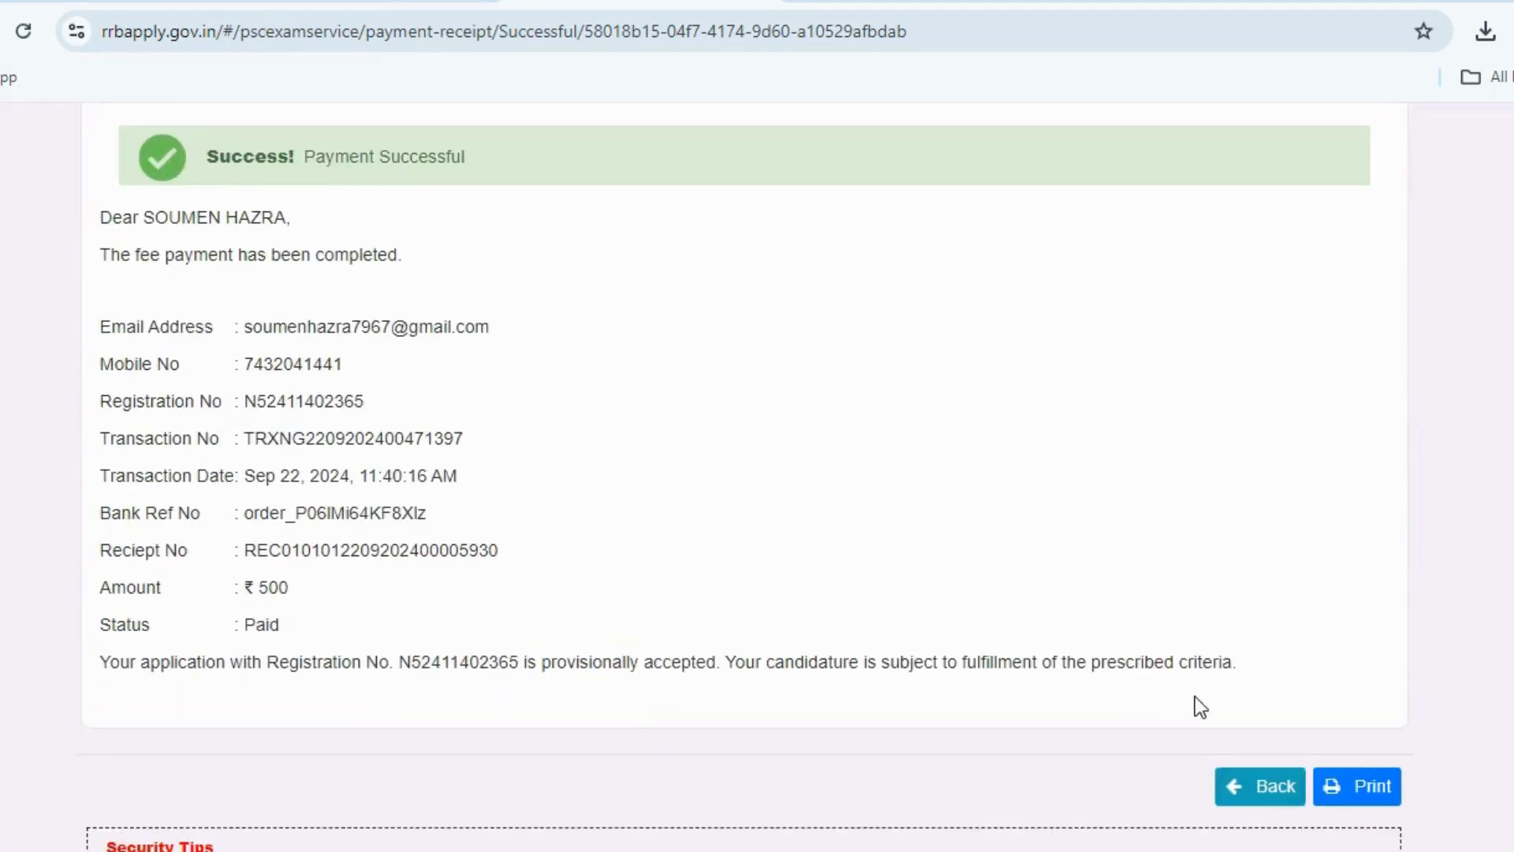
pyautogui.click(1338, 797)
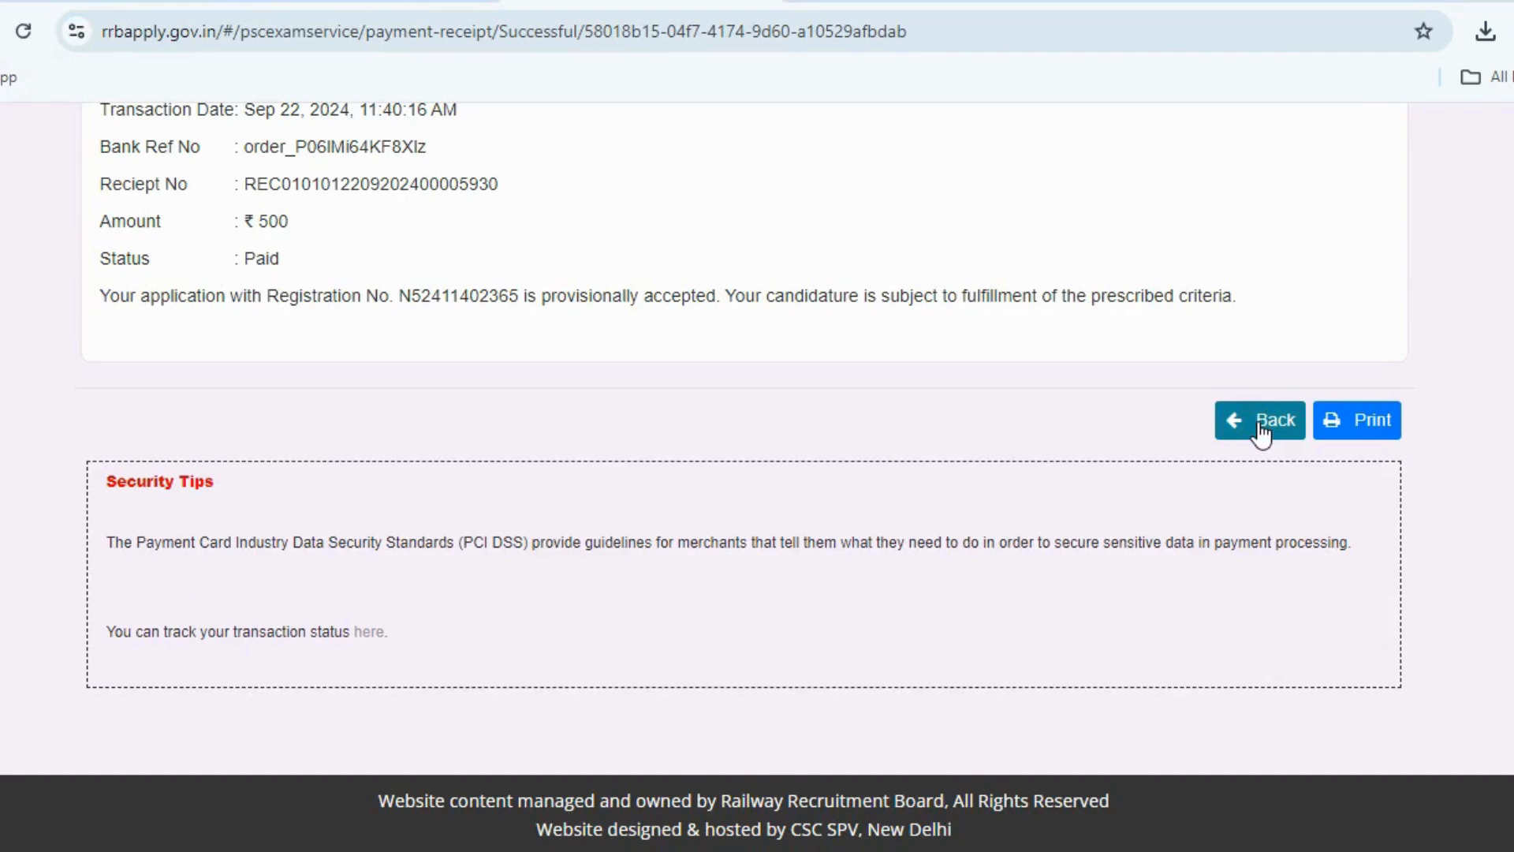
pyautogui.click(1259, 425)
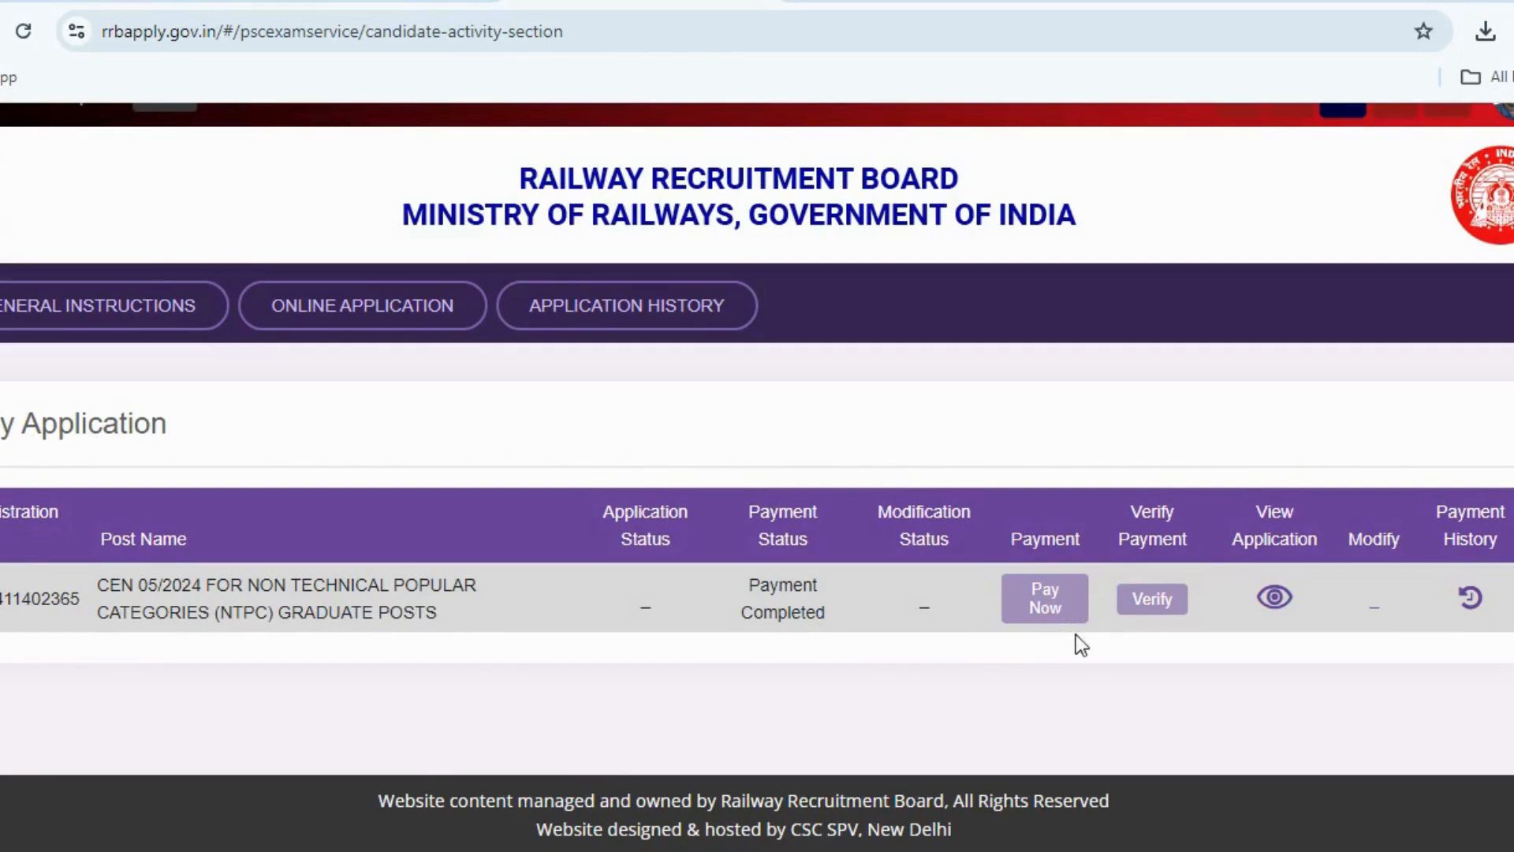
# View the NTPC application and print it to the HP Smart Tank 500 series in Color.
pyautogui.click(1275, 596)
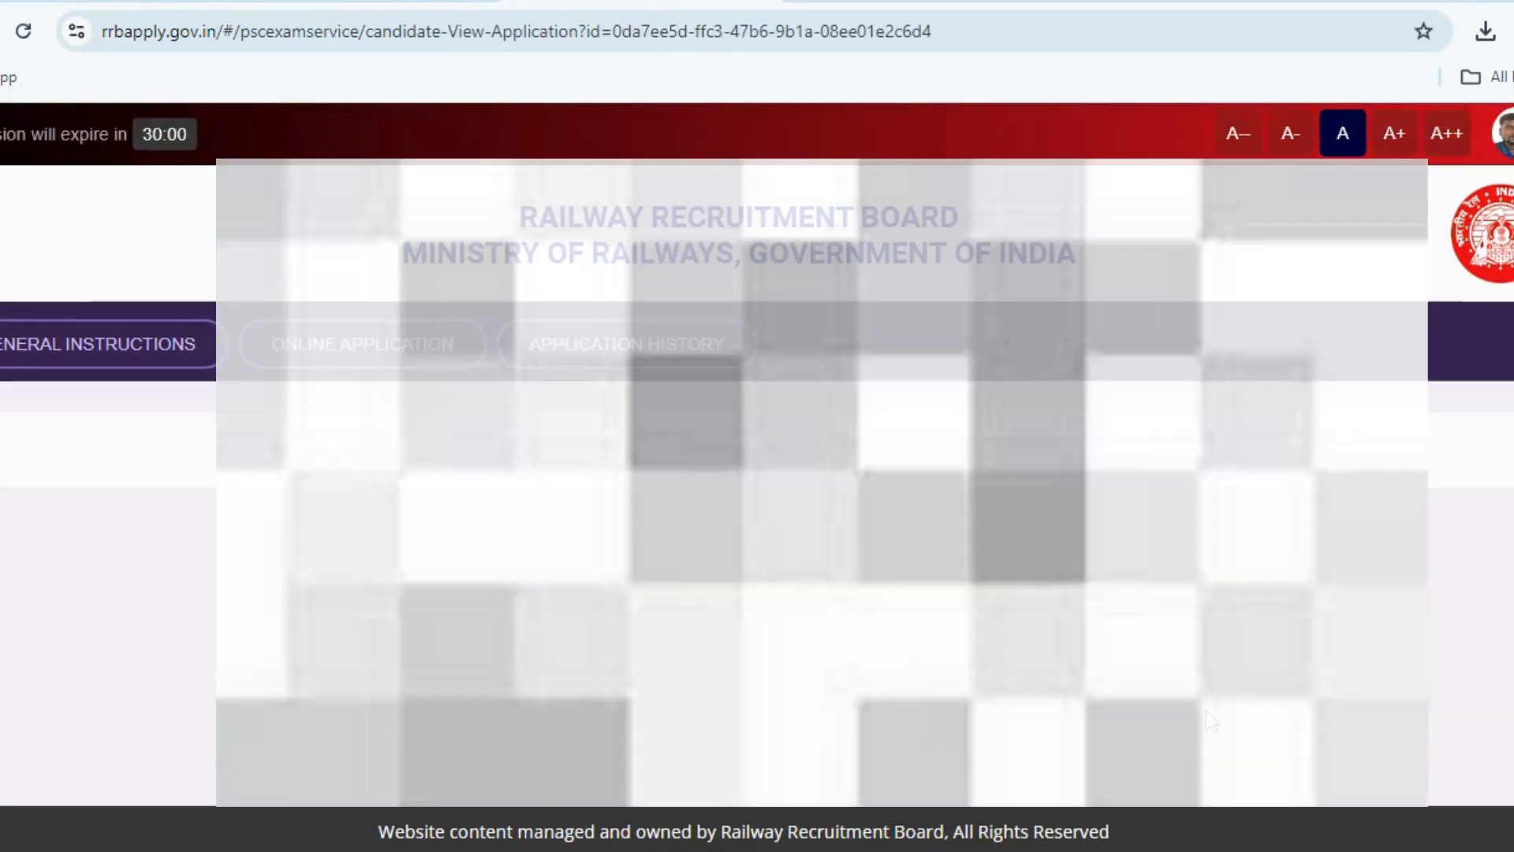
pyautogui.scroll(-5, 968, 657)
pyautogui.scroll(-20, 968, 657)
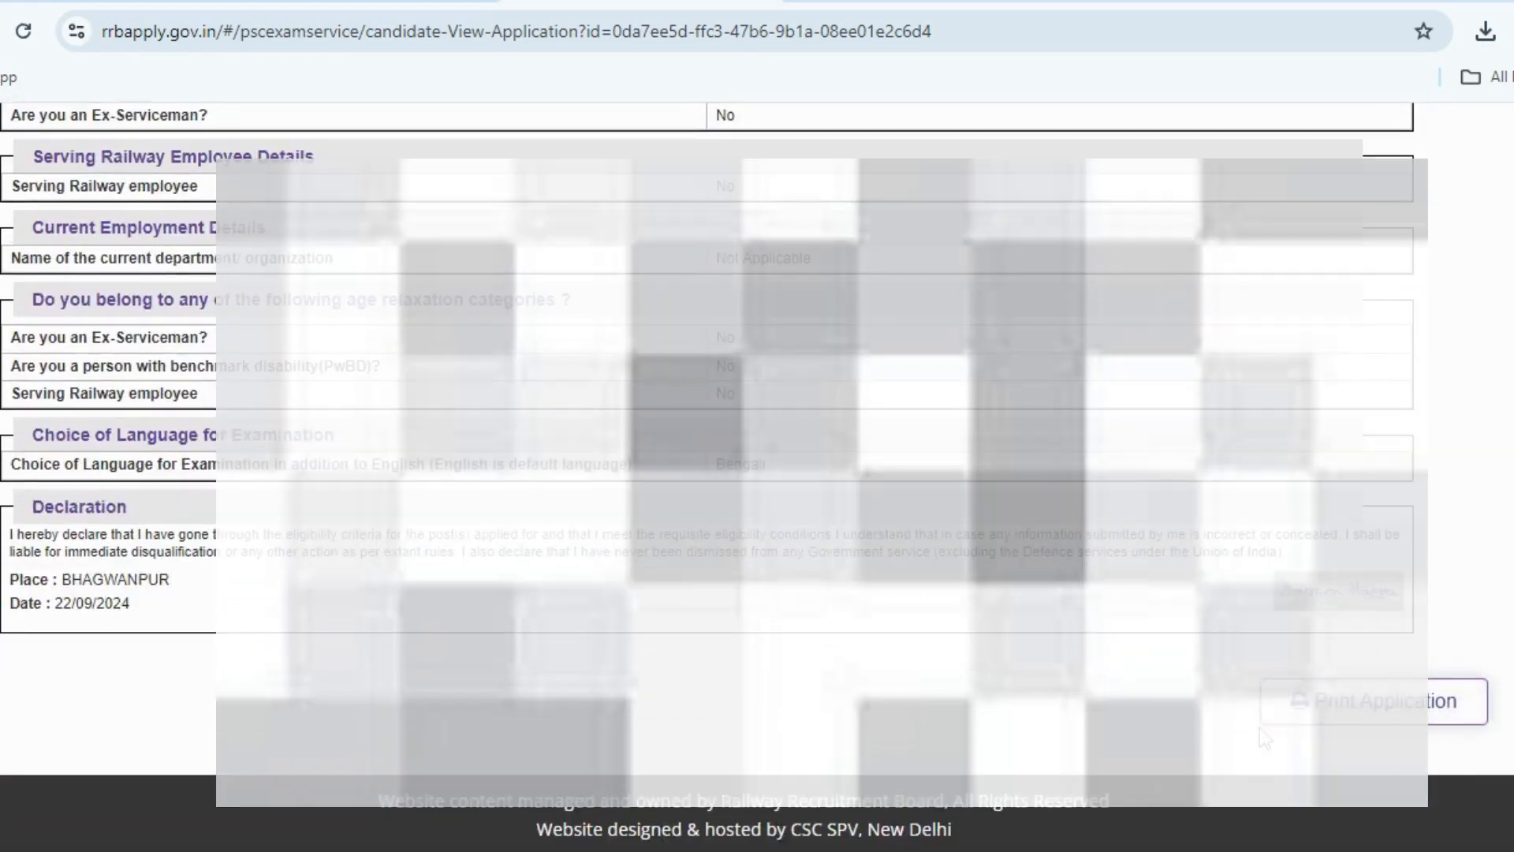
pyautogui.click(1398, 713)
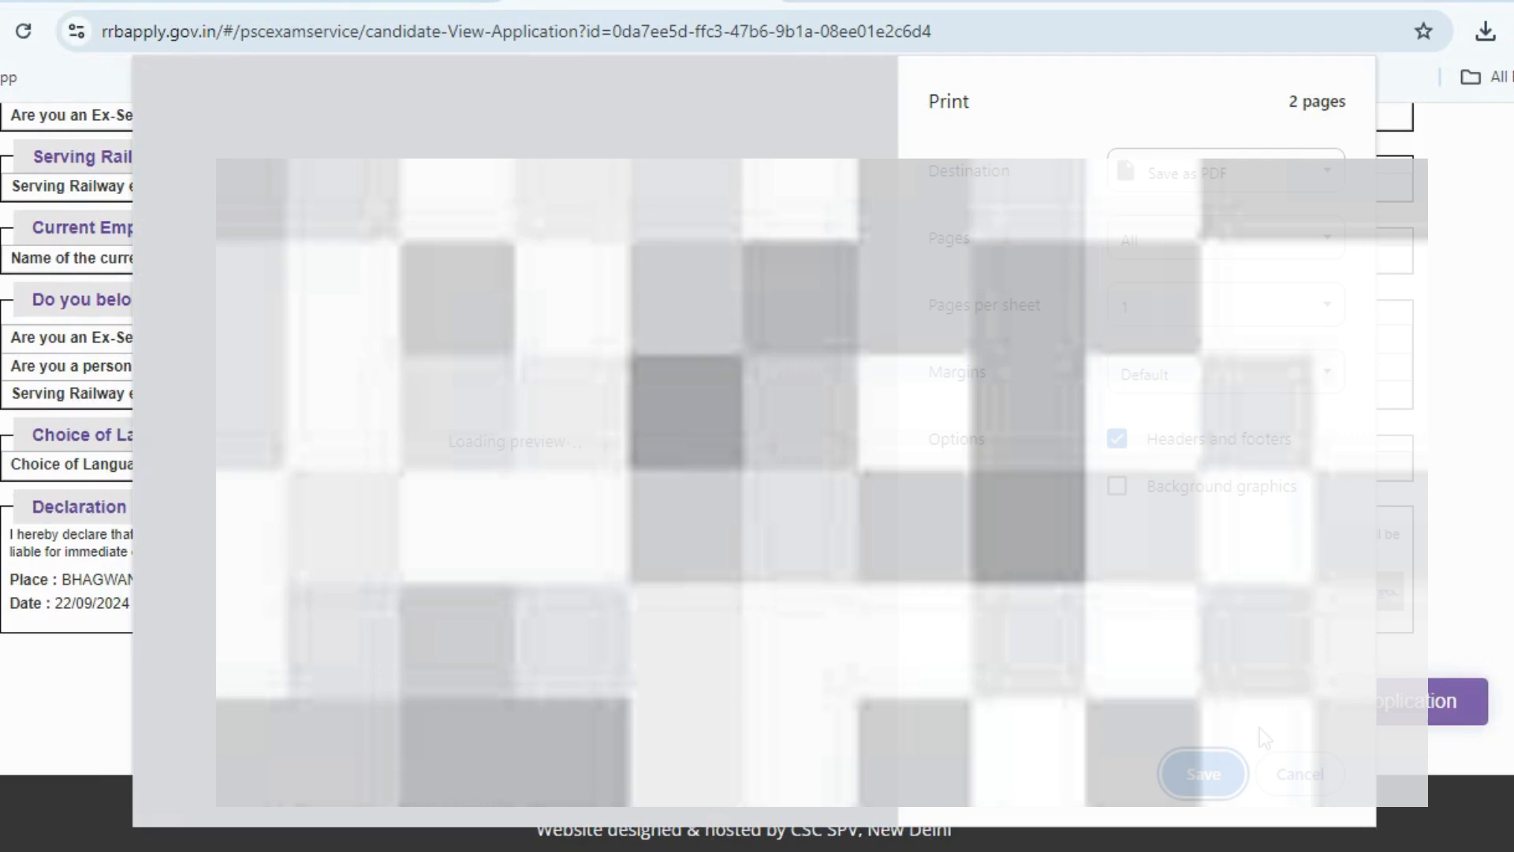
pyautogui.click(1222, 183)
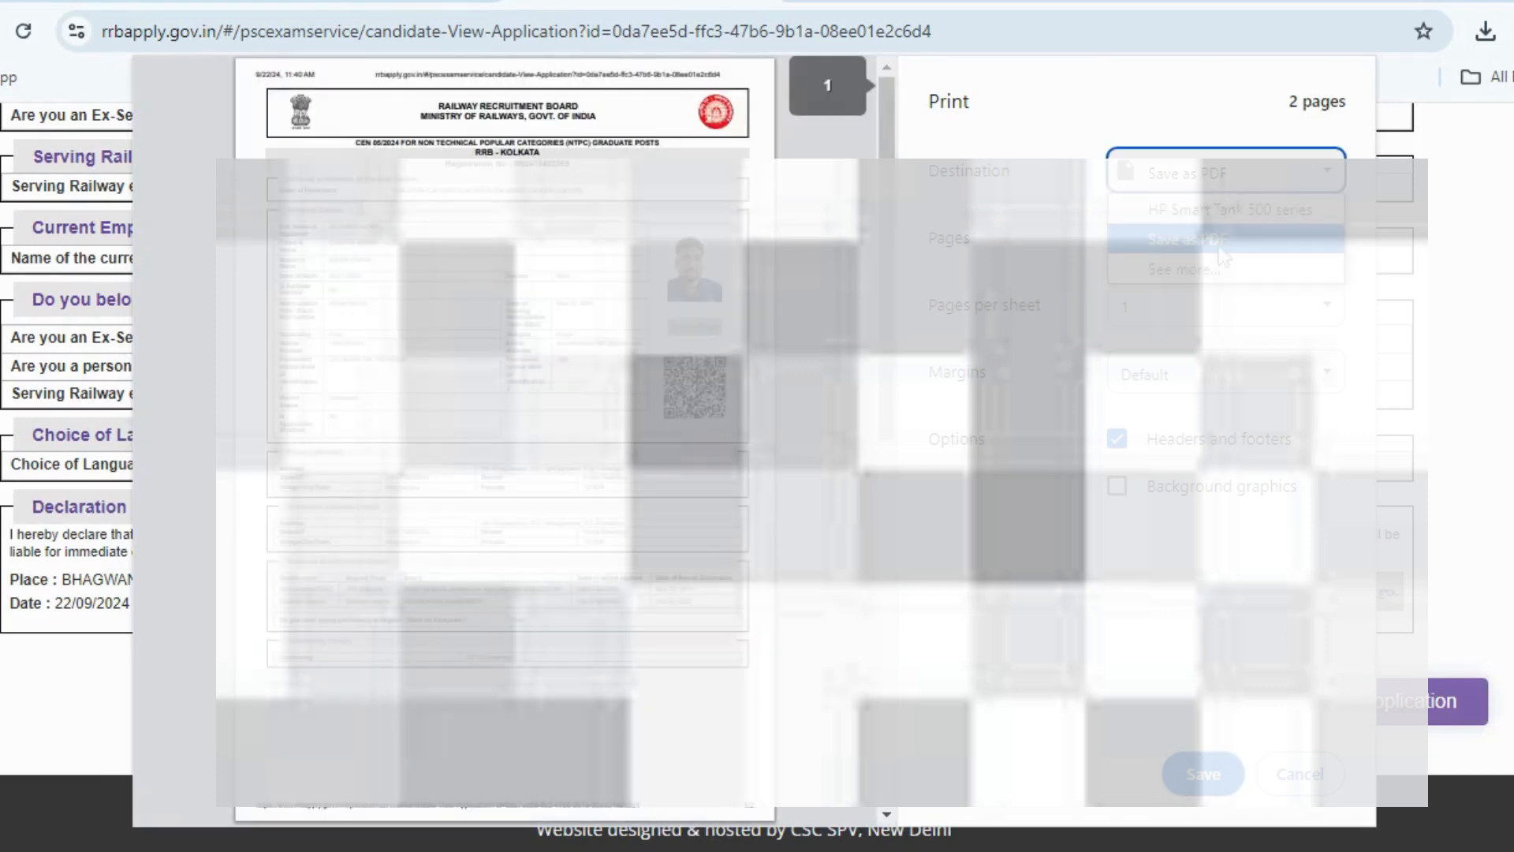
pyautogui.click(1230, 209)
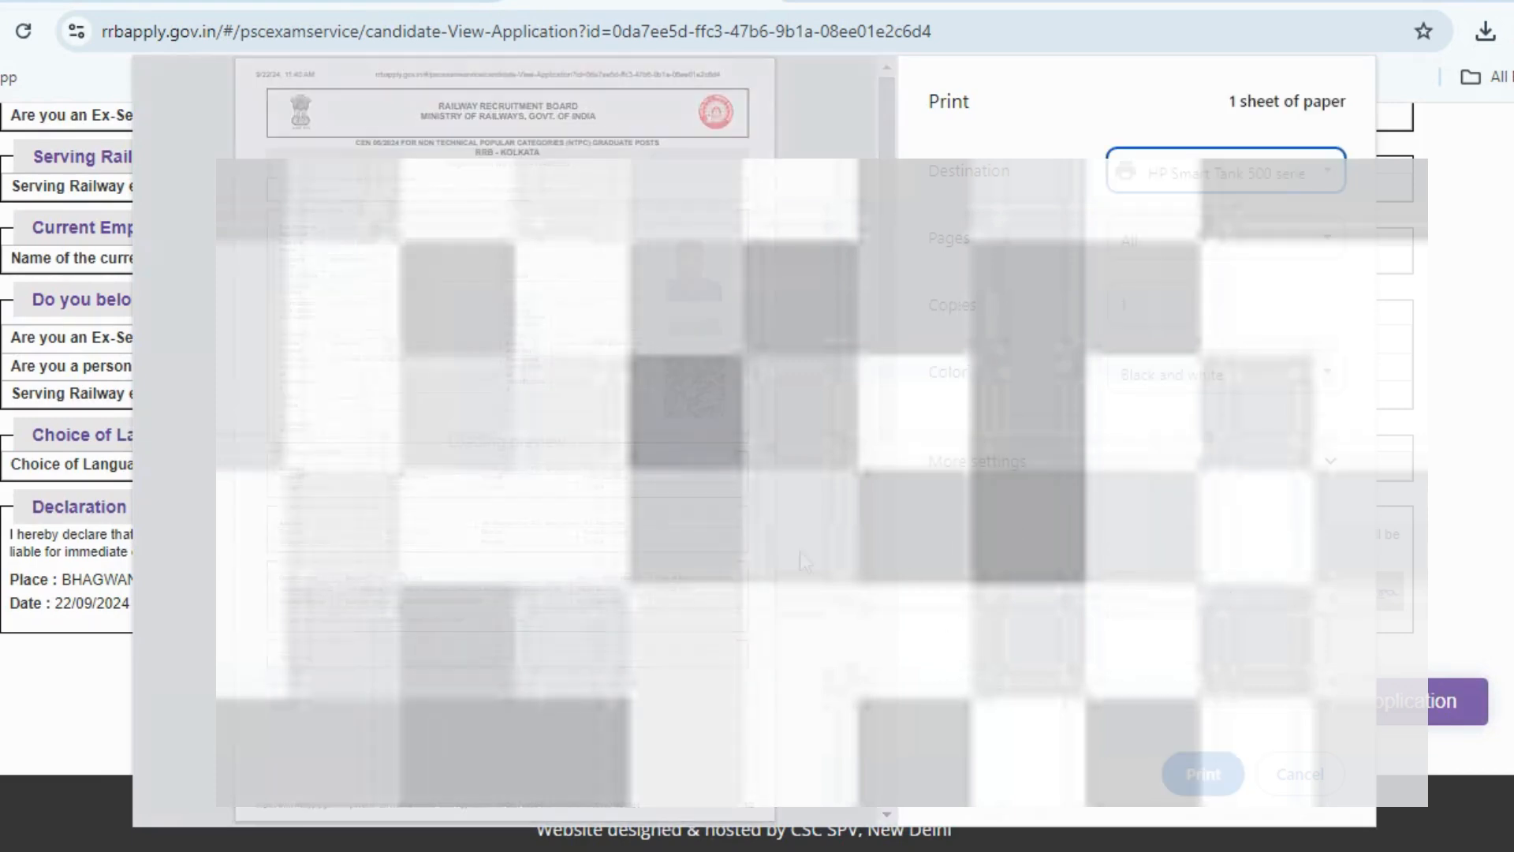
pyautogui.click(1135, 379)
pyautogui.click(1151, 438)
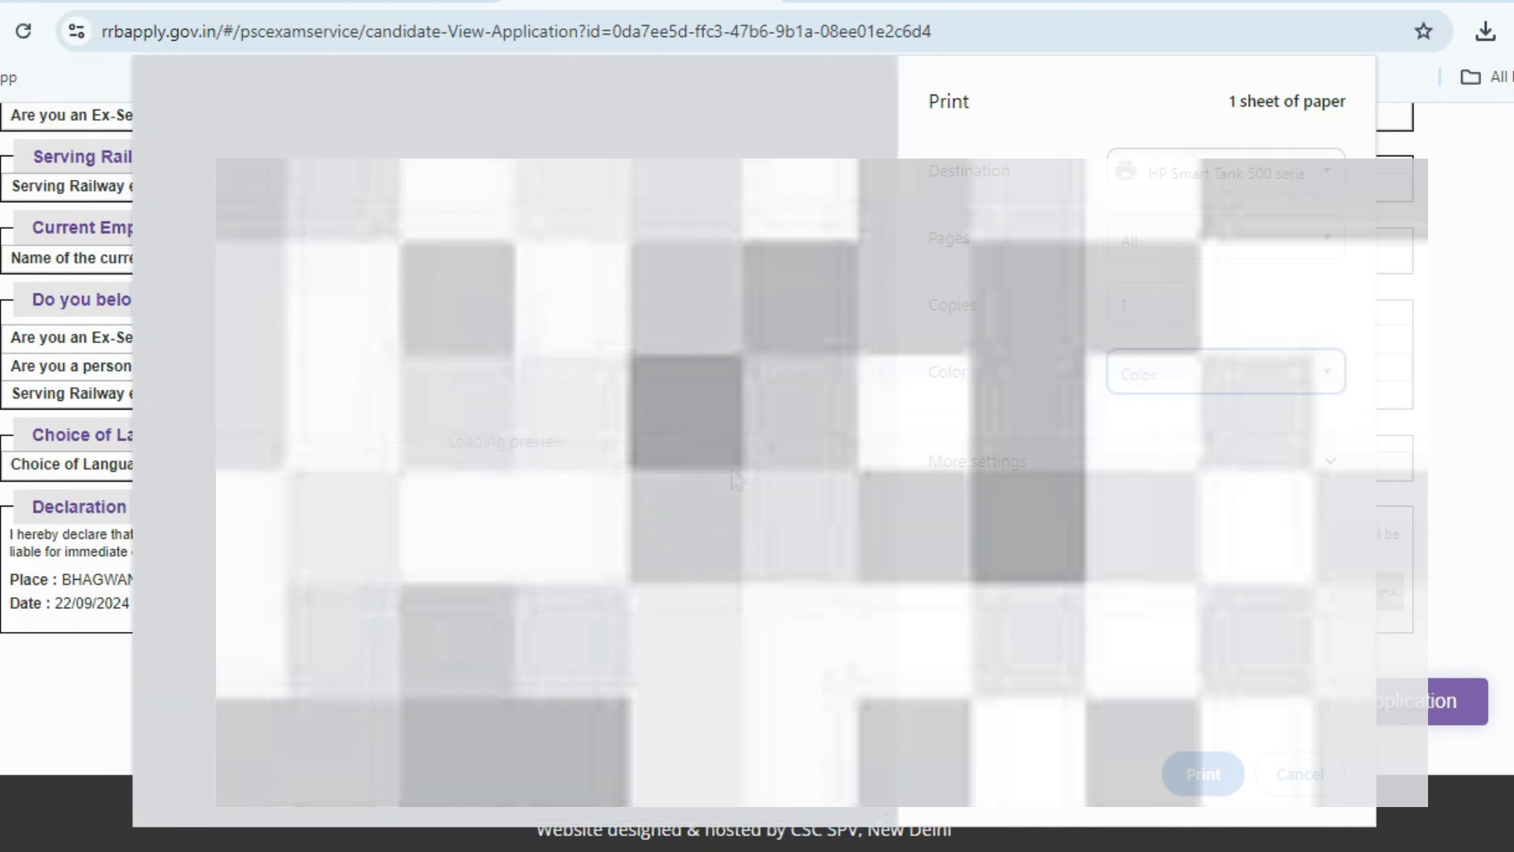
pyautogui.scroll(-5, 712, 525)
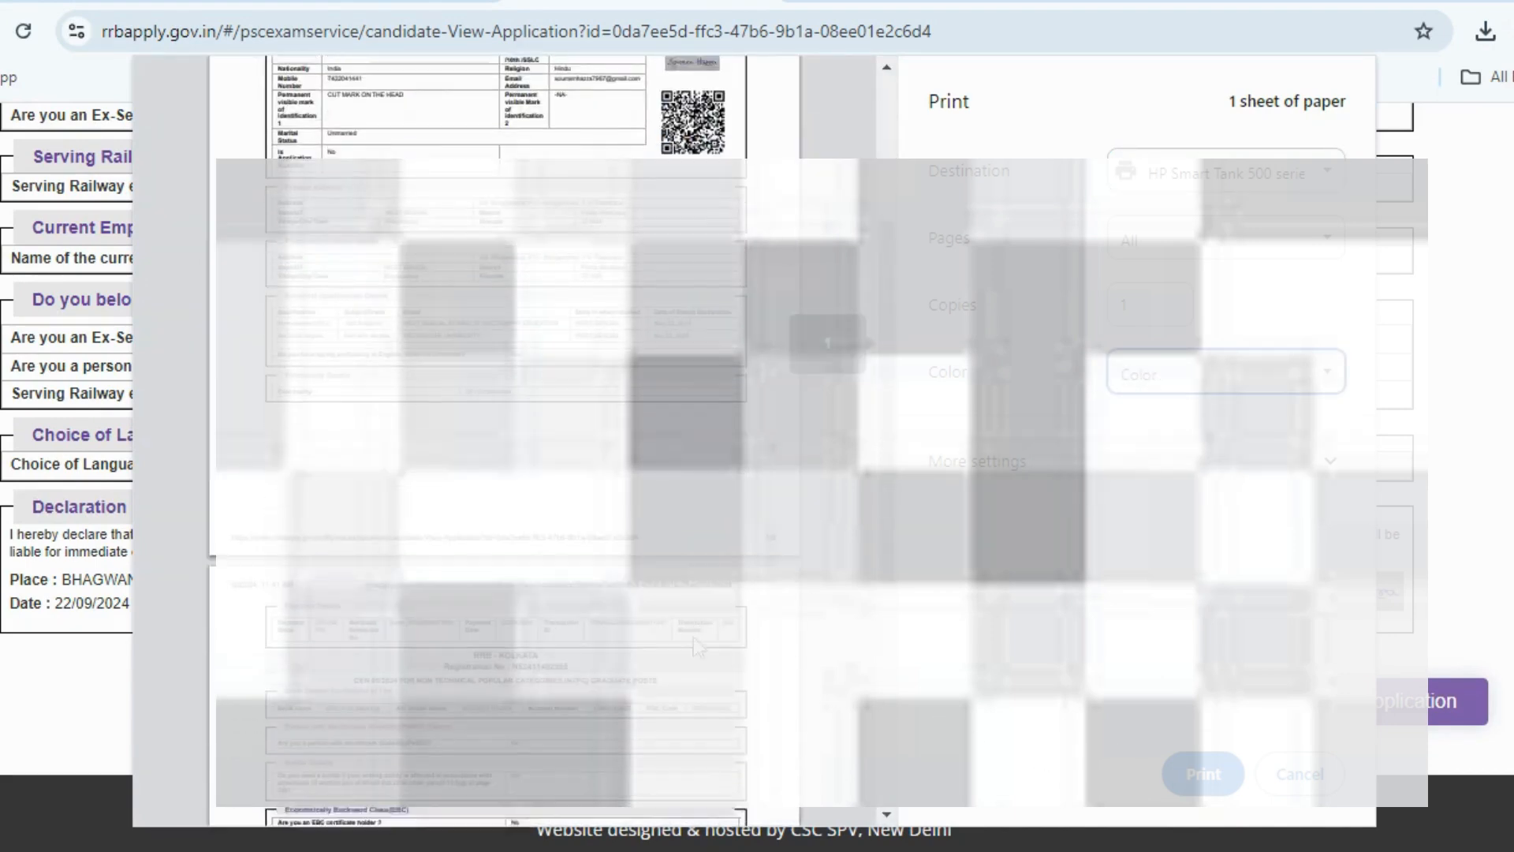